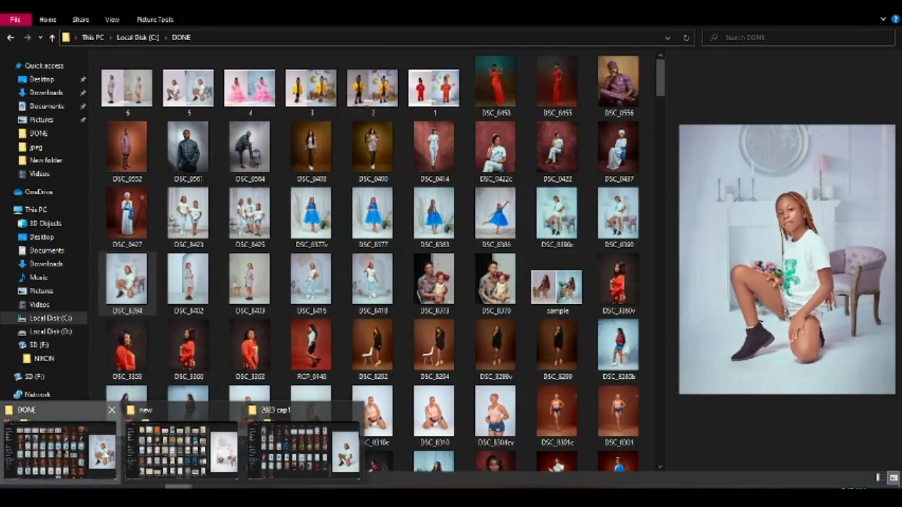
# - Open the finished image DSC_8394 from the DONE folder in Photoshop and view it
pyautogui.click(60, 444)
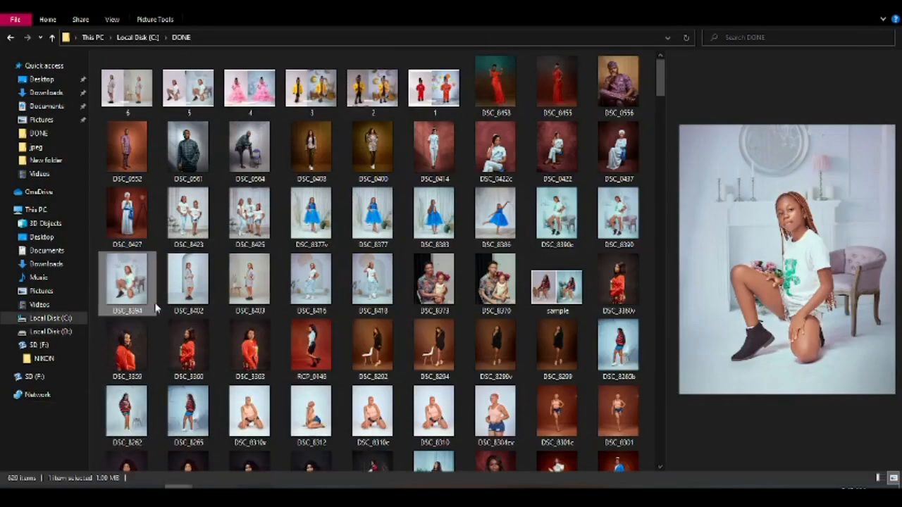
pyautogui.moveTo(130, 296); pyautogui.dragTo(330, 378)
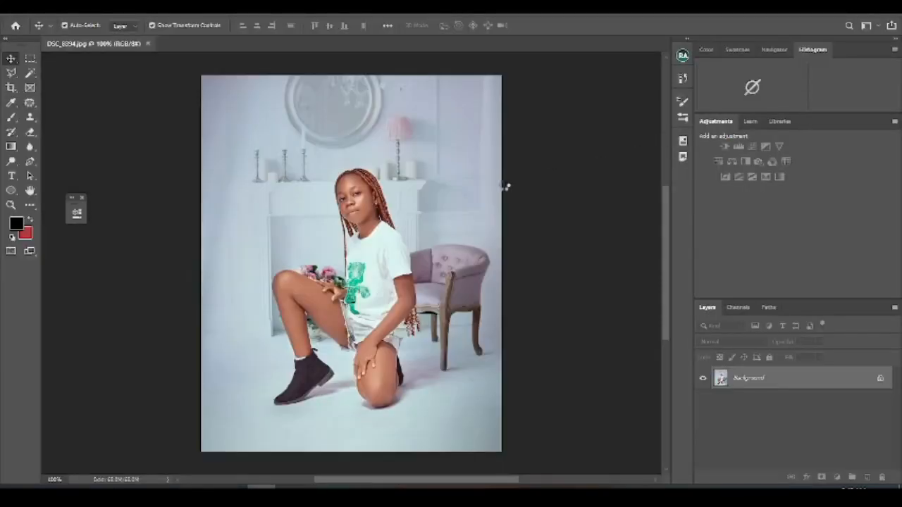
pyautogui.hotkey('ctrl', '+')
pyautogui.hotkey('ctrl', '+')
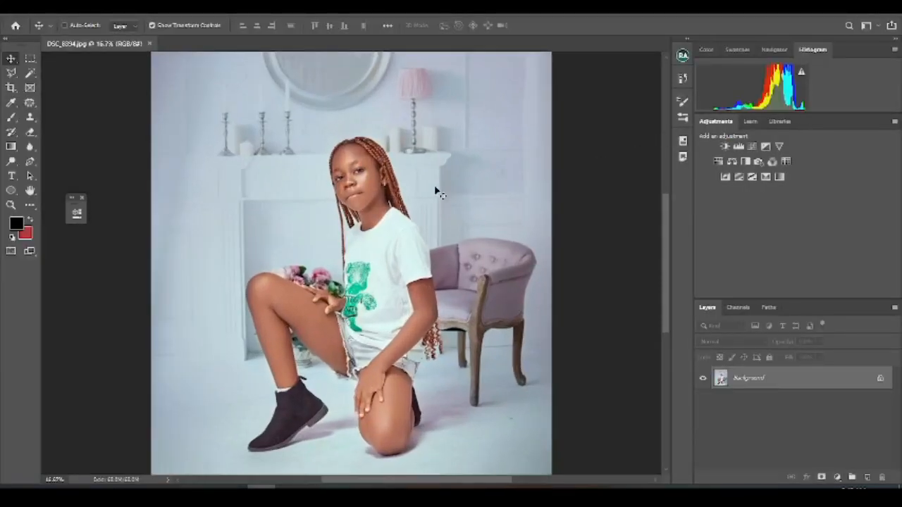
pyautogui.hotkey('ctrl', '-')
pyautogui.hotkey('ctrl', '-')
pyautogui.hotkey('ctrl', '+')
pyautogui.hotkey('ctrl', '-')
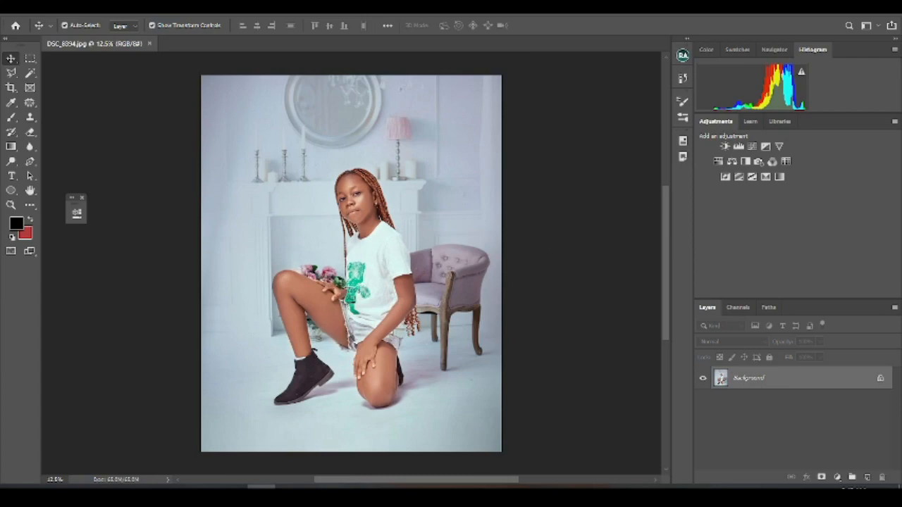
# - Open the plain-backdrop version of DSC_8394 from the 2023 cap1 folder as a second document in Photoshop
pyautogui.click(849, 10)
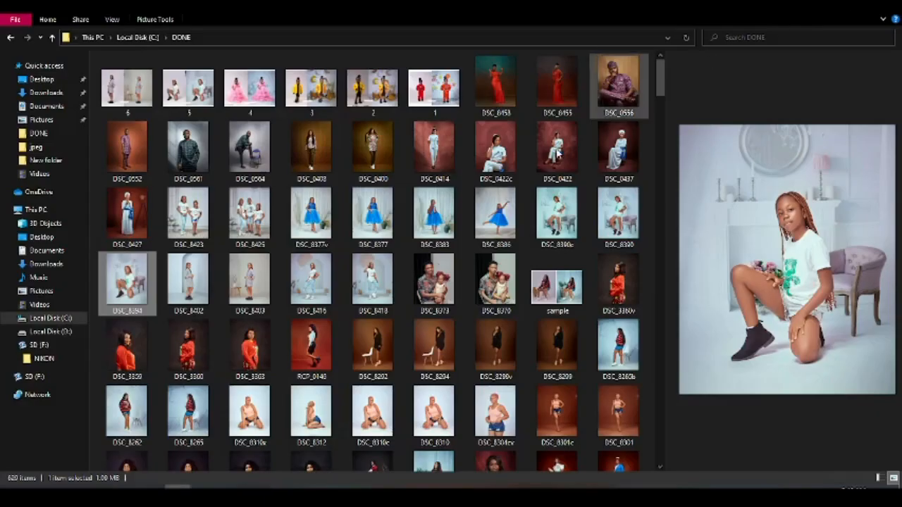
pyautogui.moveTo(181, 492)
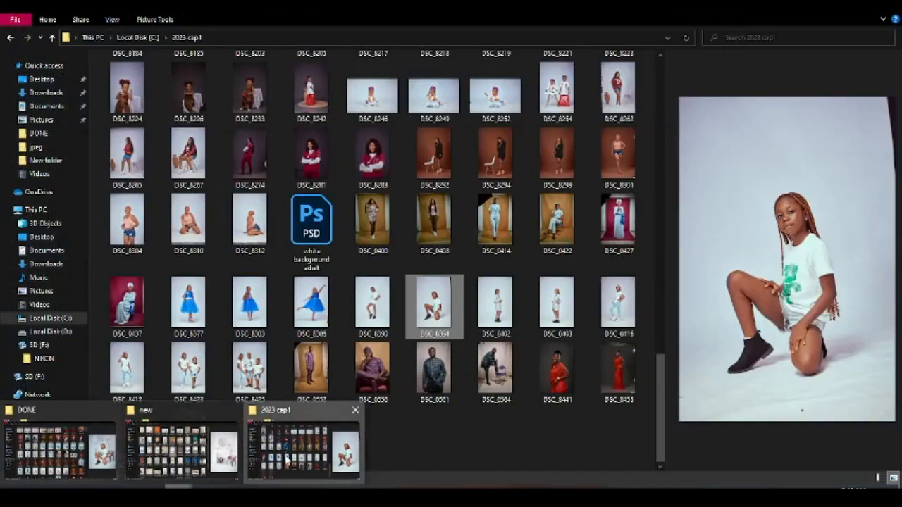
pyautogui.click(266, 452)
pyautogui.moveTo(441, 309); pyautogui.dragTo(362, 43)
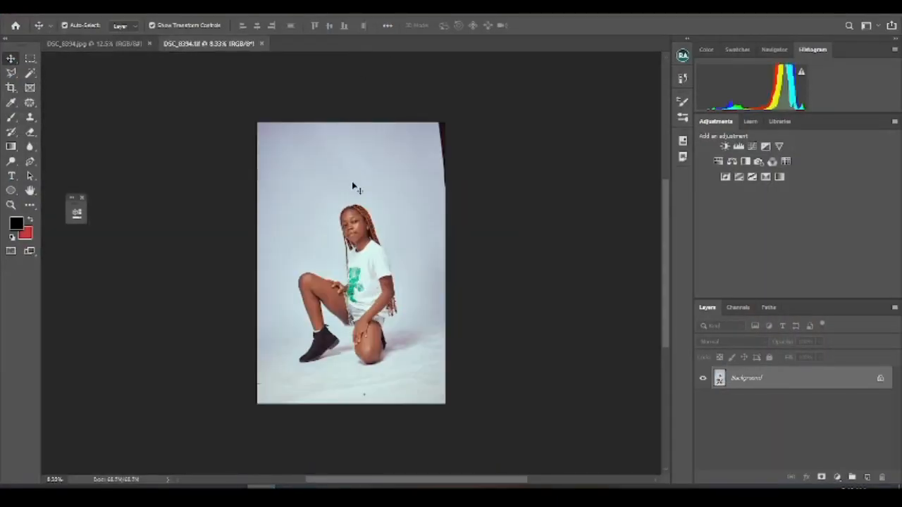
pyautogui.hotkey('ctrl', '+')
pyautogui.hotkey('ctrl', '+')
pyautogui.hotkey('ctrl', '-')
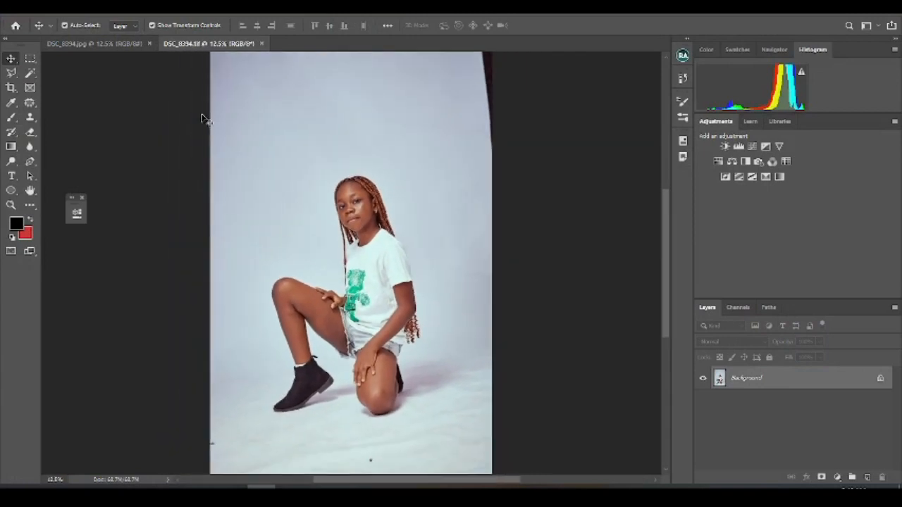
# - Compare the finished DSC_8394.jpg with the plain-backdrop DSC_8394.tif, examining the subject and background
pyautogui.click(133, 44)
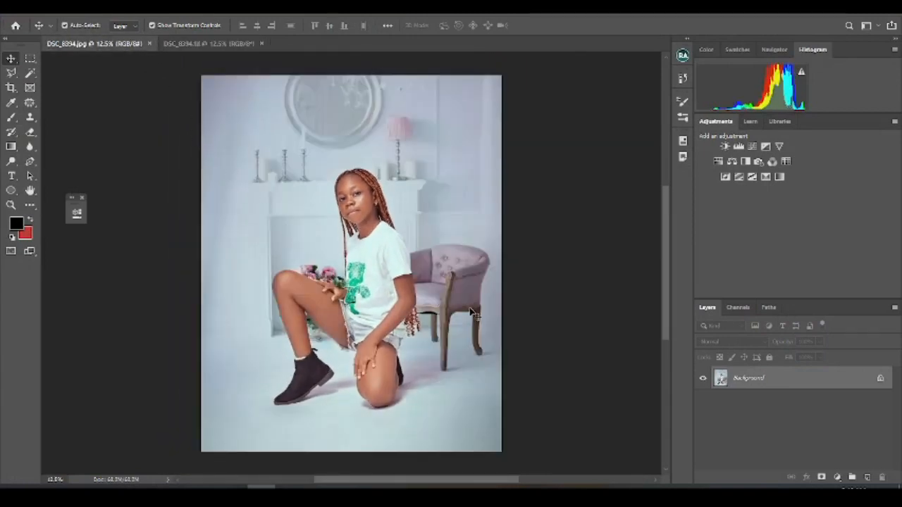
pyautogui.hotkey('ctrl', '+')
pyautogui.hotkey('ctrl', '-')
pyautogui.click(199, 41)
pyautogui.hotkey('ctrl', '+')
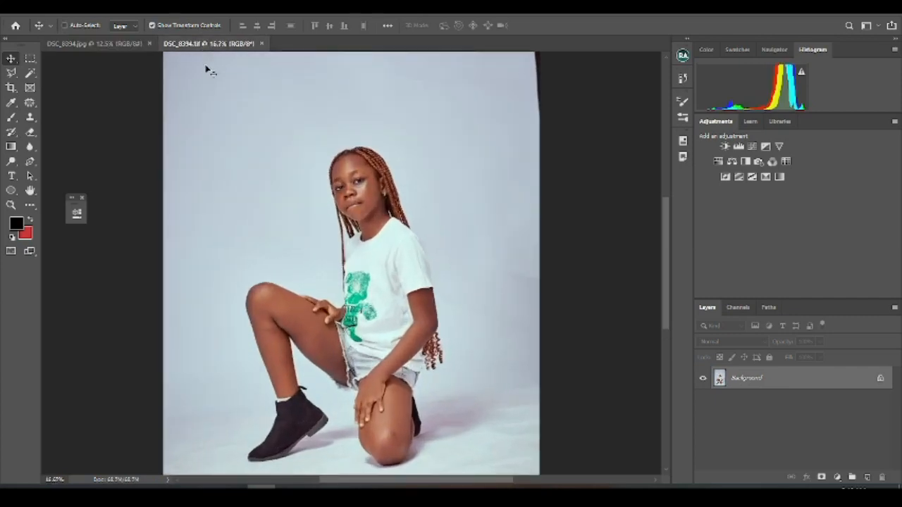
pyautogui.hotkey('ctrl', '-')
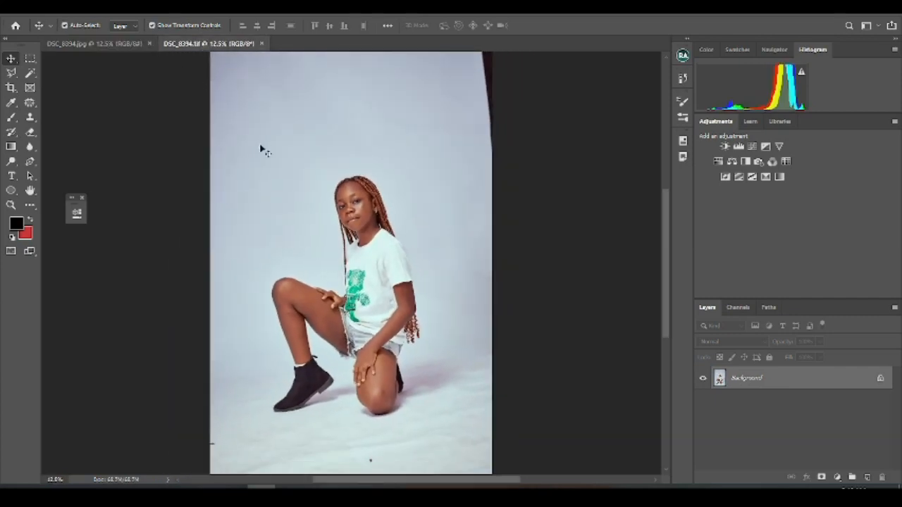
pyautogui.hotkey('ctrl', '+')
pyautogui.hotkey('ctrl', '-')
pyautogui.hotkey('ctrl', '-')
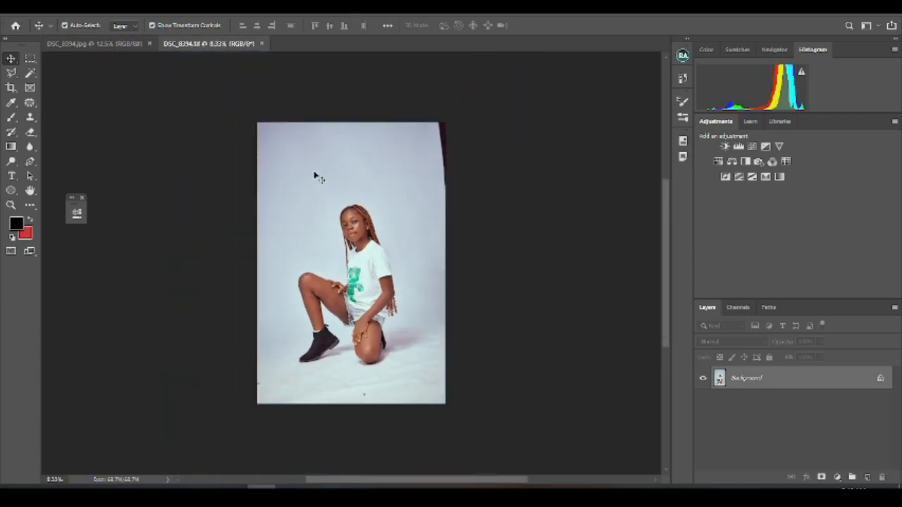
# - Close the finished DSC_8394.jpg, keeping the plain-backdrop TIF open for editing
pyautogui.click(135, 44)
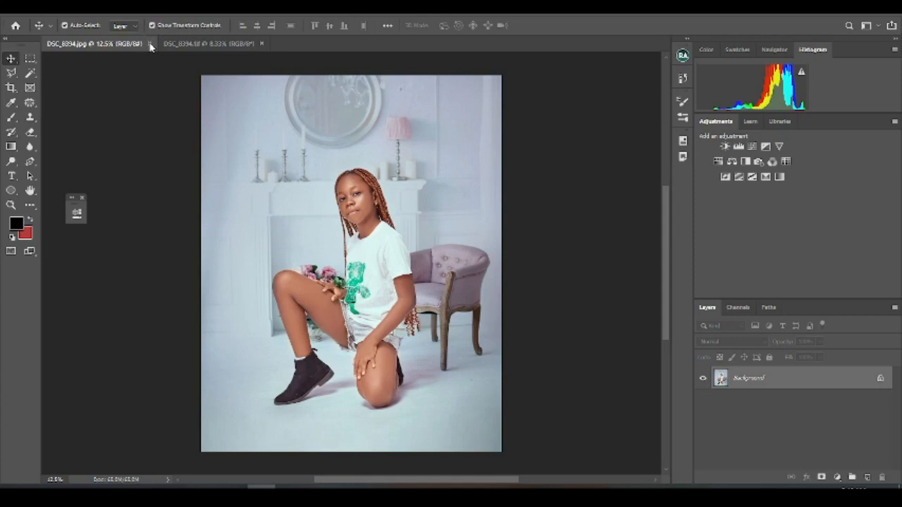
pyautogui.click(149, 44)
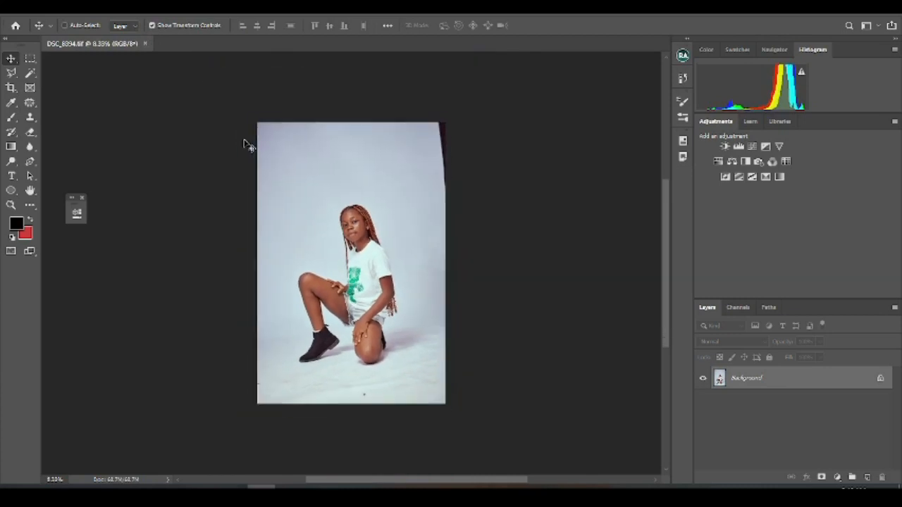
pyautogui.hotkey('ctrl', '+')
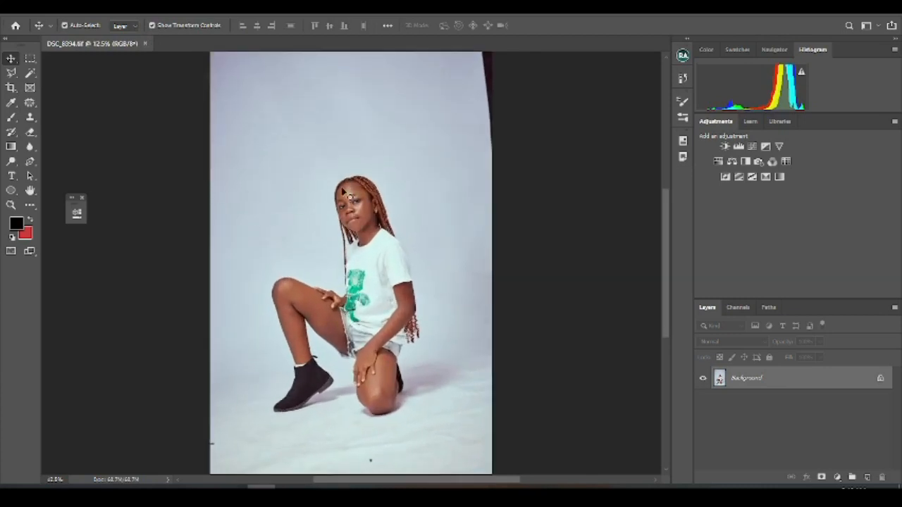
pyautogui.hotkey('ctrl', '-')
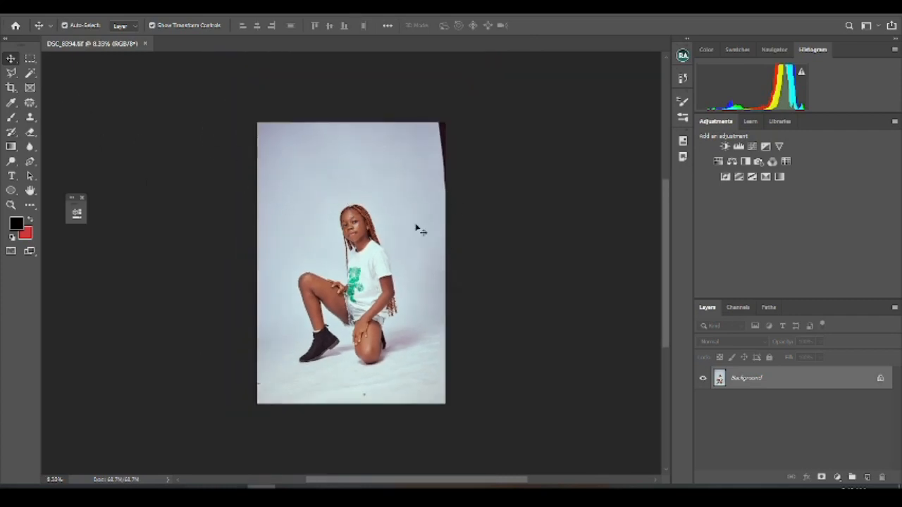
# - Patch the dark gap at the photo's upper right corner with clean backdrop and clear the selection
pyautogui.press('j')
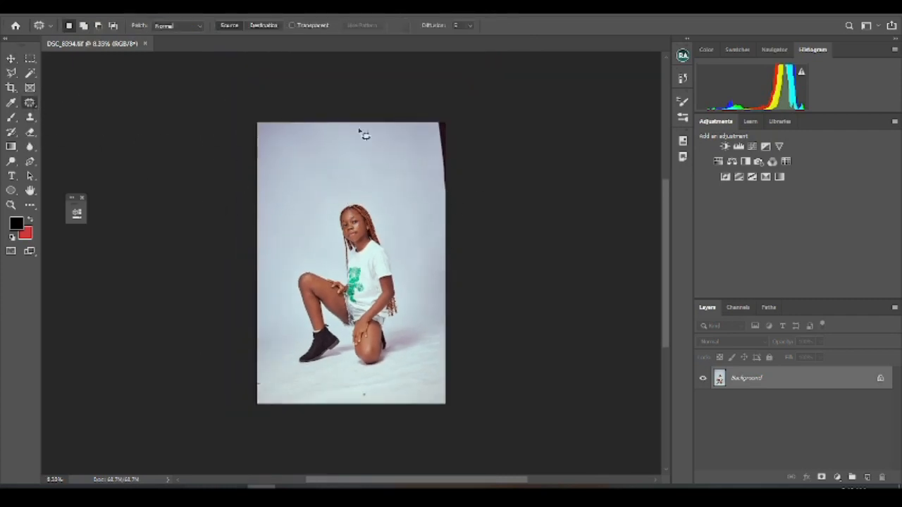
pyautogui.moveTo(431, 132)
pyautogui.mouseDown()
pyautogui.moveTo(471, 128)
pyautogui.moveTo(476, 235)
pyautogui.moveTo(439, 223)
pyautogui.moveTo(416, 198)
pyautogui.mouseUp()
pyautogui.hotkey('ctrl', 'd')
pyautogui.hotkey('ctrl', '+')
pyautogui.hotkey('ctrl', '-')
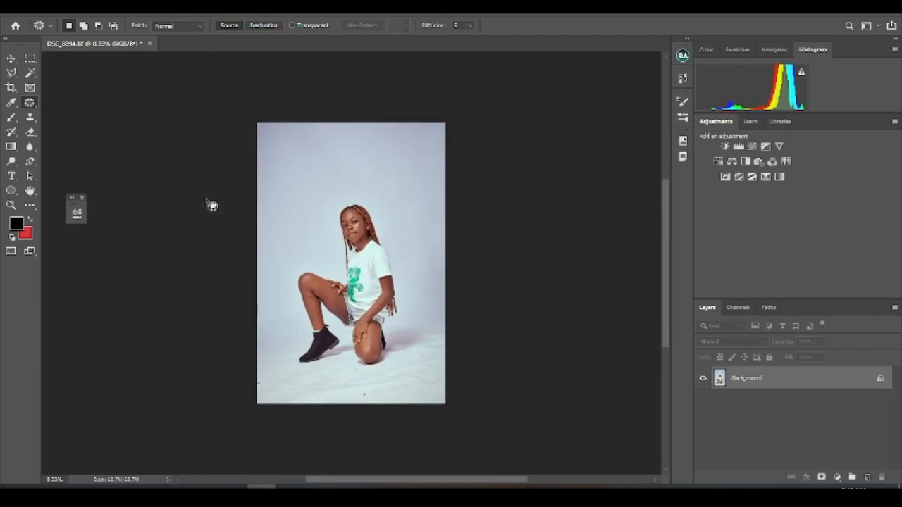
# - Start a portrait crop of the photo with the 4:5 (8:10) ratio
pyautogui.click(11, 89)
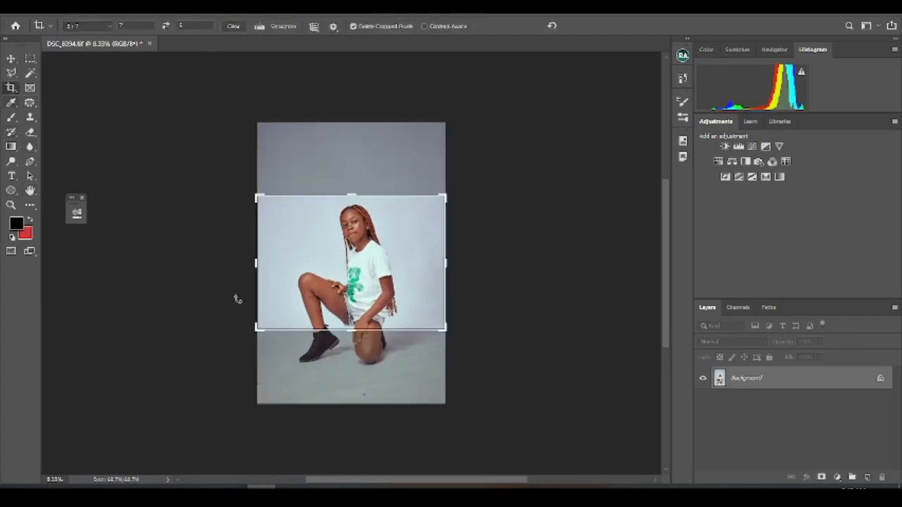
pyautogui.click(168, 27)
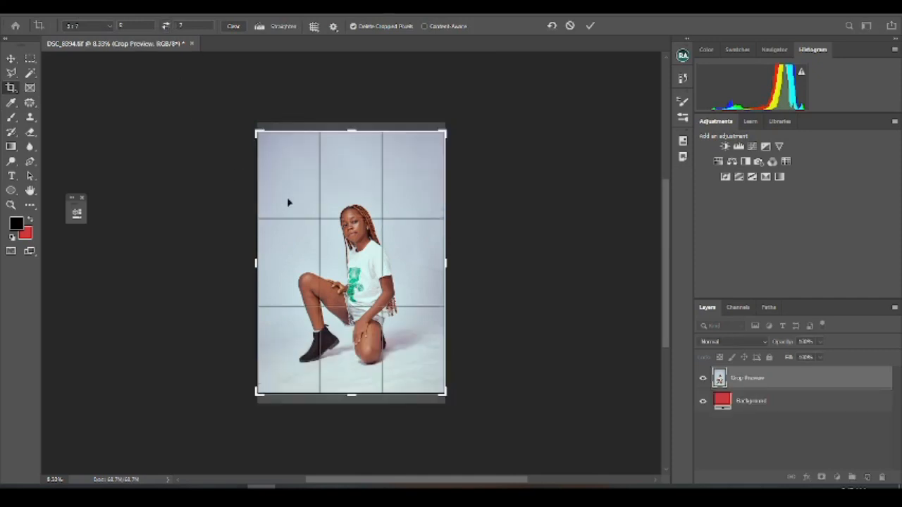
pyautogui.click(100, 26)
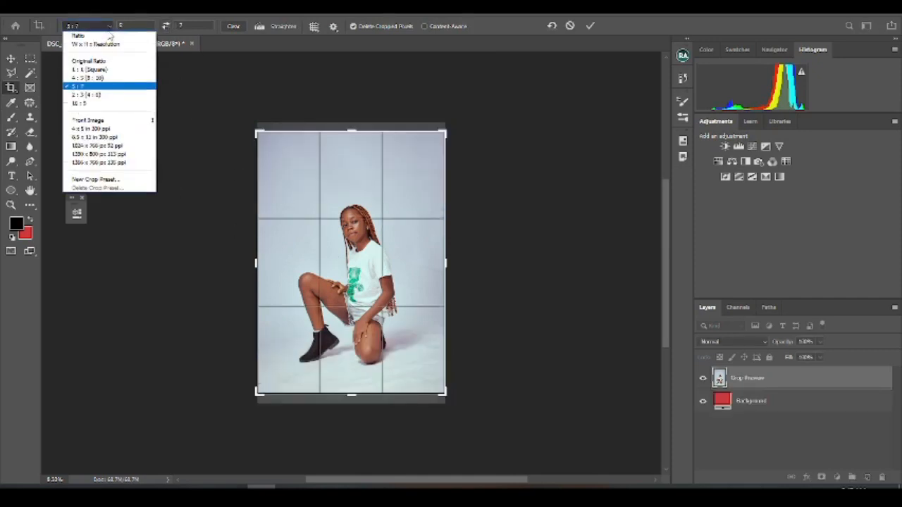
pyautogui.click(107, 83)
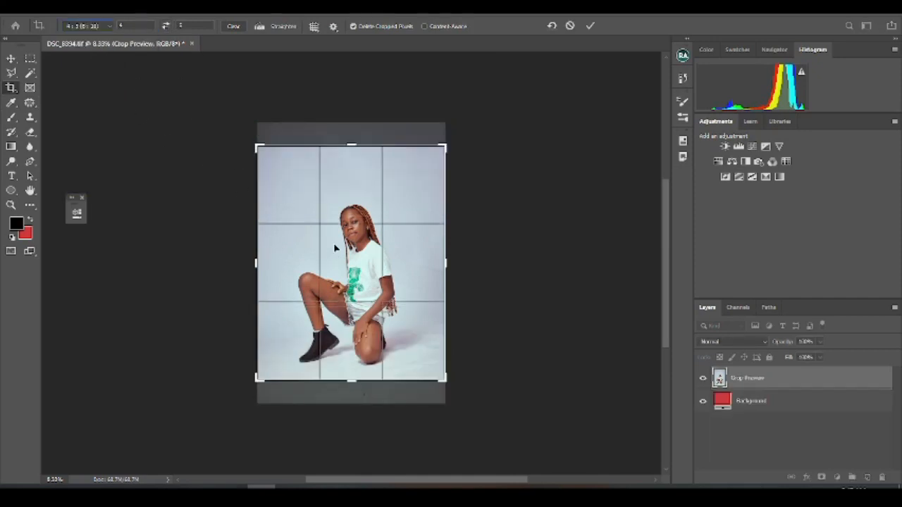
pyautogui.moveTo(357, 384); pyautogui.dragTo(351, 387)
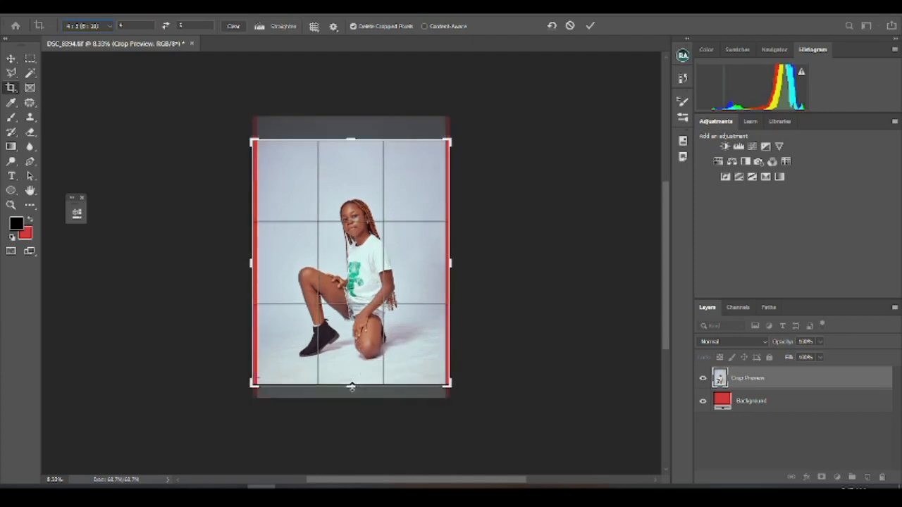
pyautogui.press('Down')
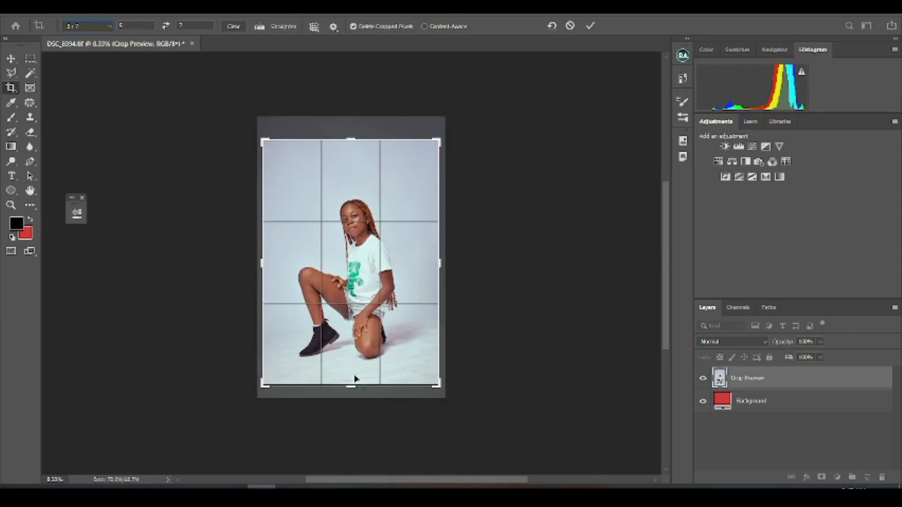
pyautogui.press('Up')
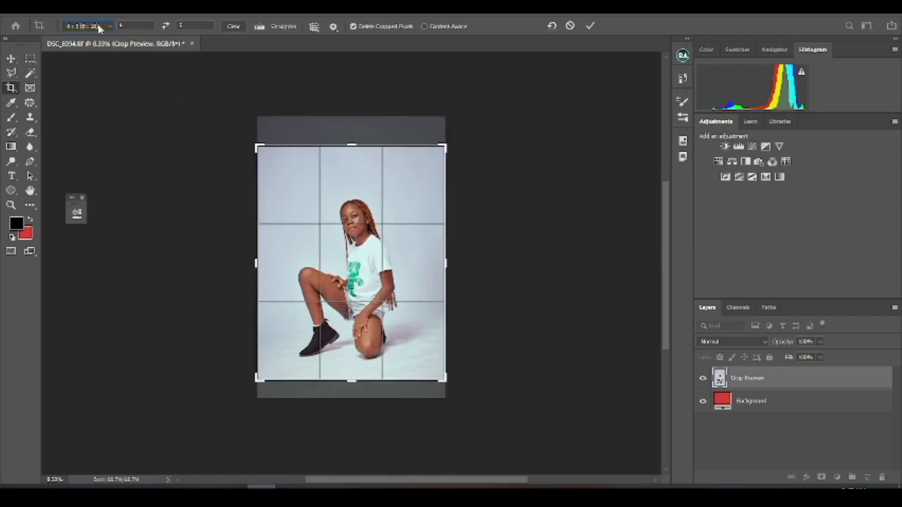
pyautogui.click(97, 27)
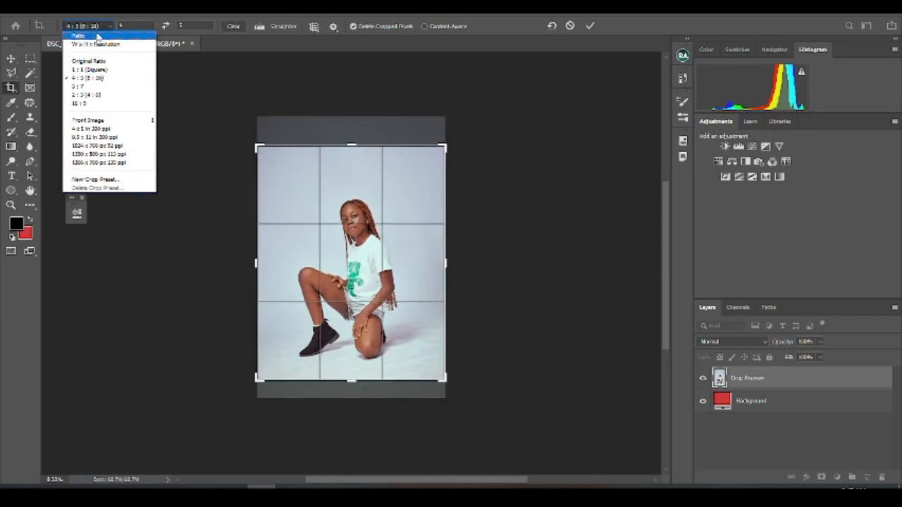
pyautogui.click(98, 78)
# - Extend the 4:5 crop frame slightly past both sides of the photo and apply the crop
pyautogui.moveTo(445, 264); pyautogui.dragTo(451, 263)
pyautogui.moveTo(360, 258); pyautogui.dragTo(365, 263)
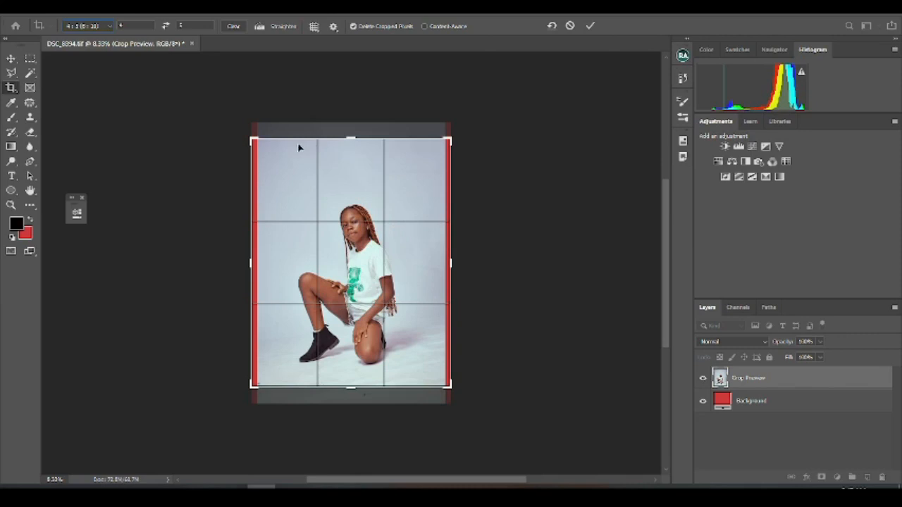
pyautogui.press('Return')
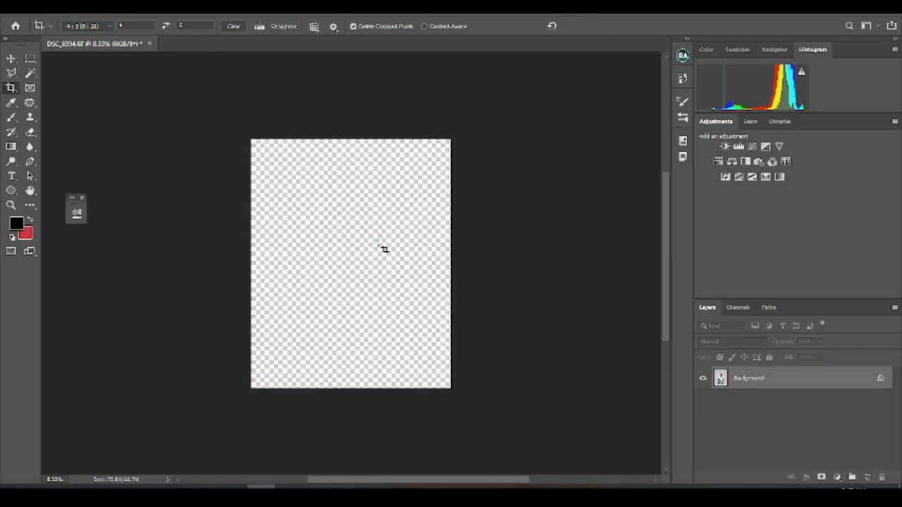
pyautogui.hotkey('ctrl', '+')
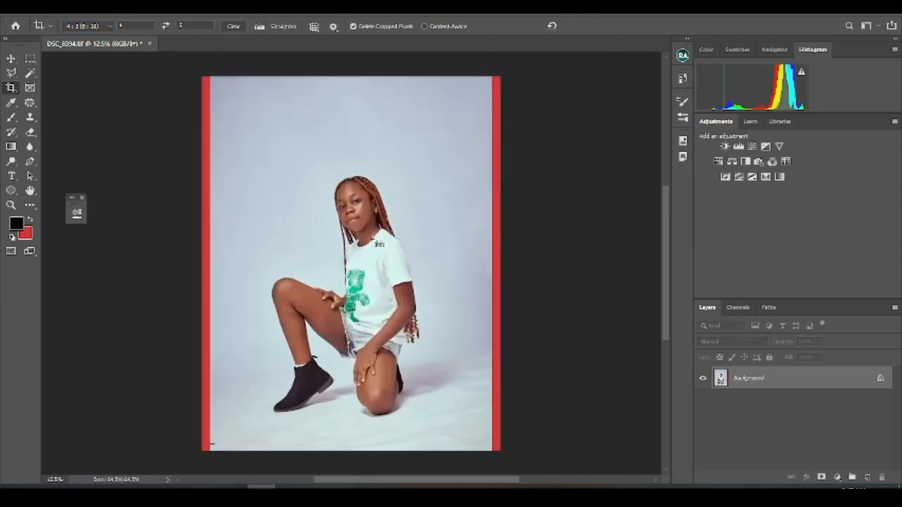
pyautogui.hotkey('ctrl', '-')
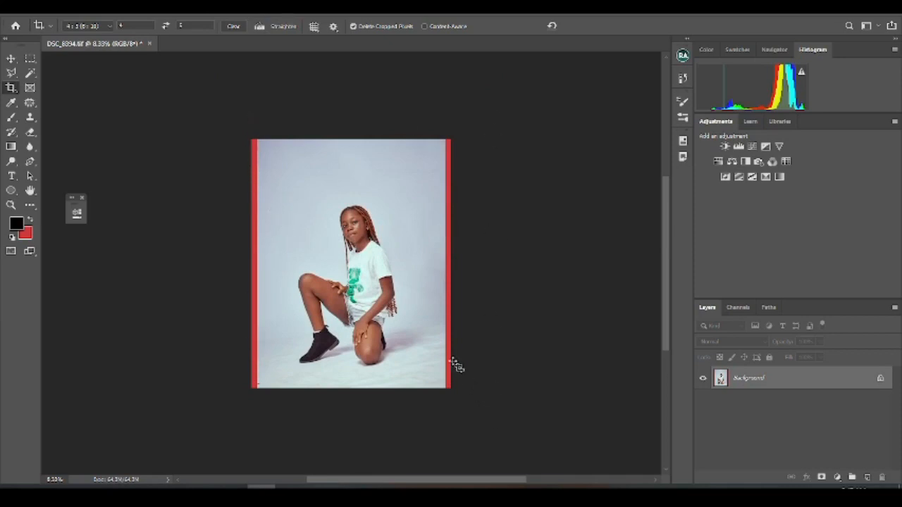
# - Select the red strip along the photo's left edge with the Patch tool and replace it with nearby backdrop
pyautogui.press('j')
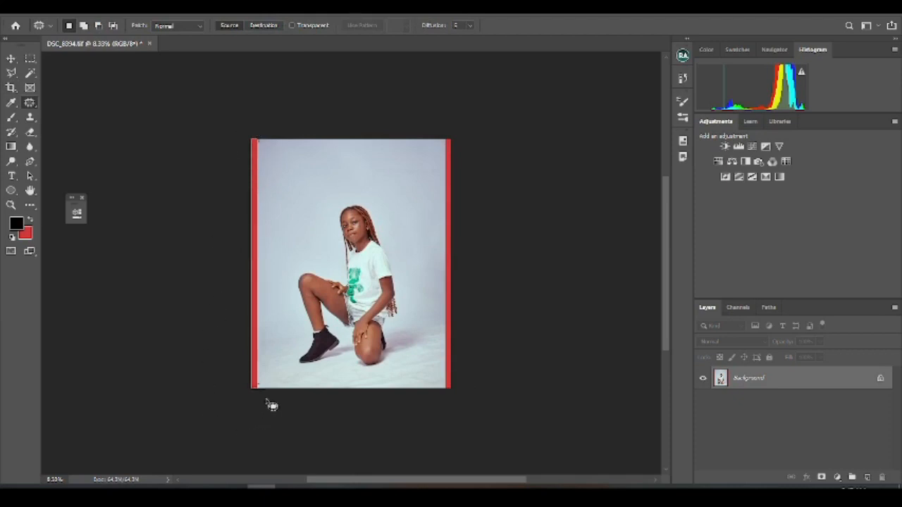
pyautogui.moveTo(268, 401); pyautogui.dragTo(262, 392)
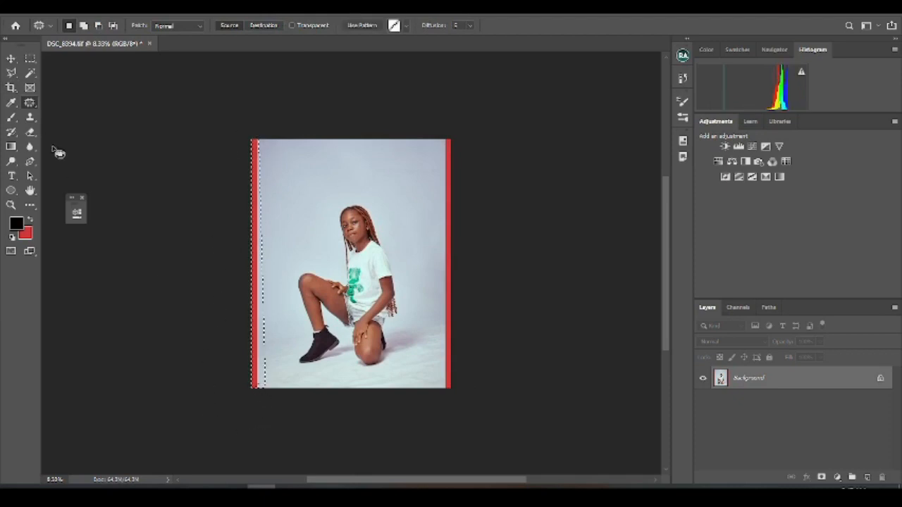
pyautogui.rightClick(30, 106)
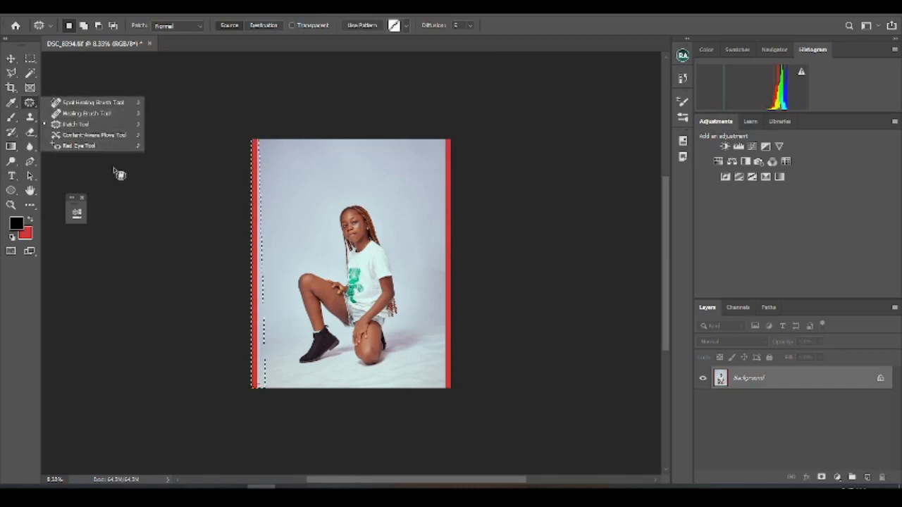
pyautogui.click(265, 233)
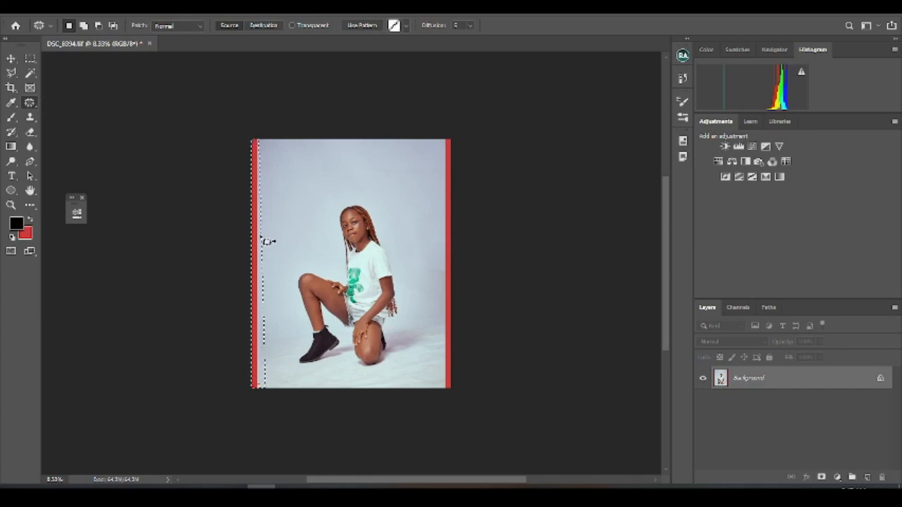
pyautogui.moveTo(266, 240); pyautogui.dragTo(274, 241)
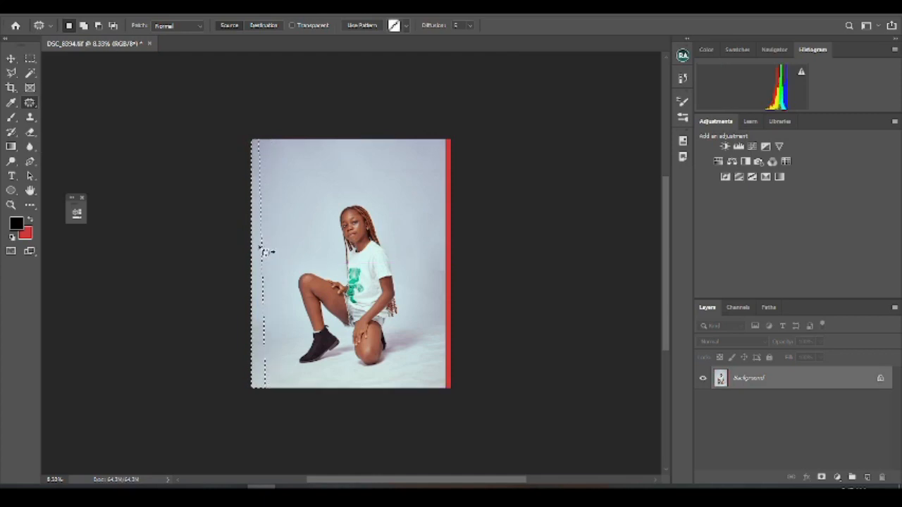
# - Clear the left-edge selection, then patch the red strip along the photo's right edge with nearby backdrop and deselect
pyautogui.hotkey('ctrl', 'd')
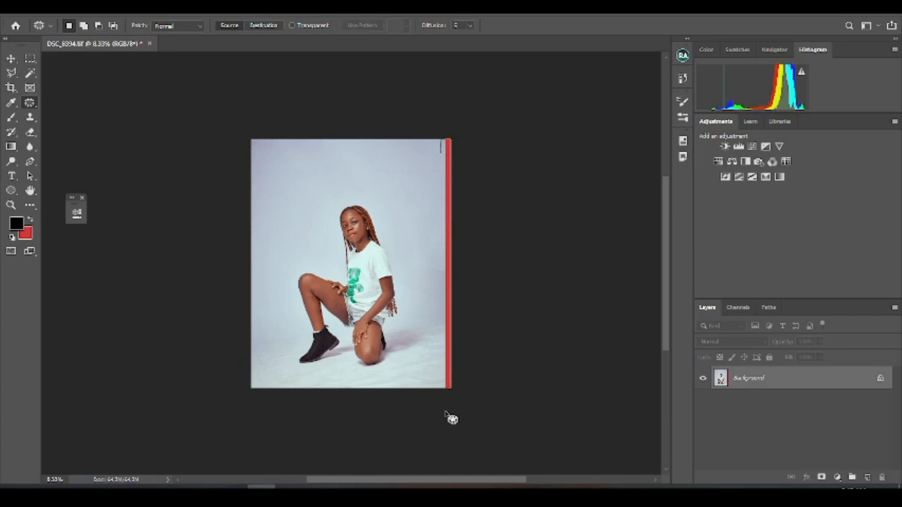
pyautogui.moveTo(437, 408); pyautogui.dragTo(437, 409)
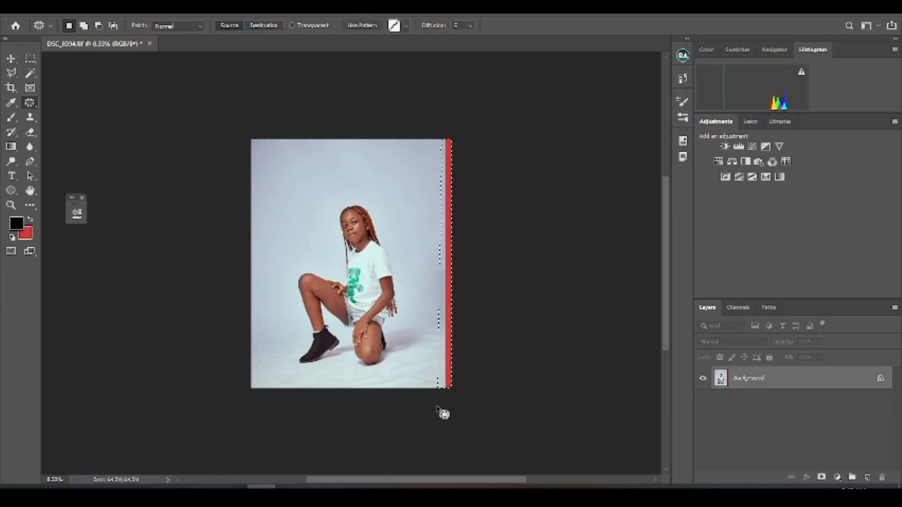
pyautogui.moveTo(444, 359); pyautogui.dragTo(427, 358)
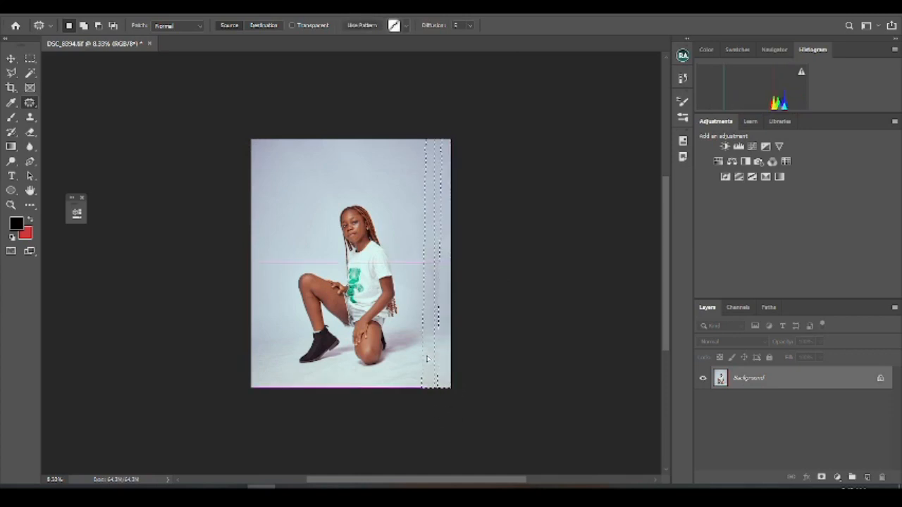
pyautogui.hotkey('ctrl', 'd')
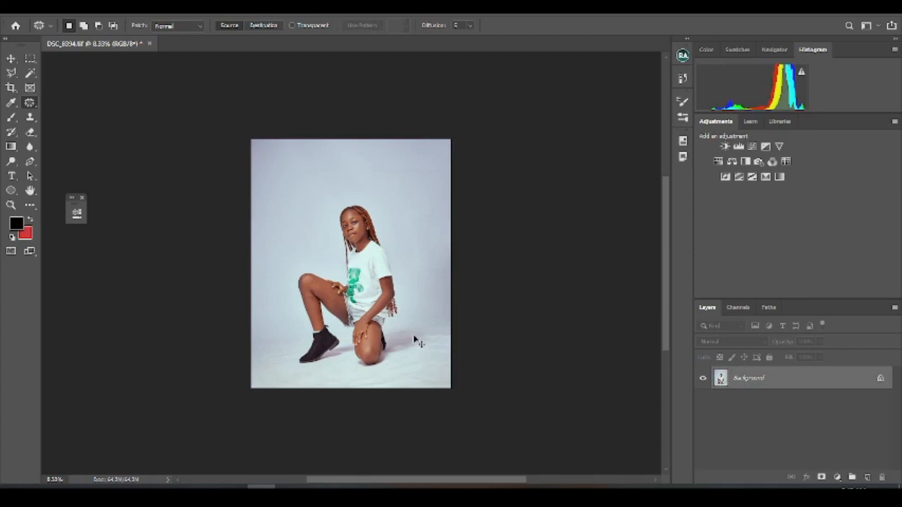
# - Examine the girl's face and skin up close for blemishes that need retouching
pyautogui.hotkey('ctrl', '+')
pyautogui.hotkey('ctrl', '+')
pyautogui.hotkey('ctrl', '-')
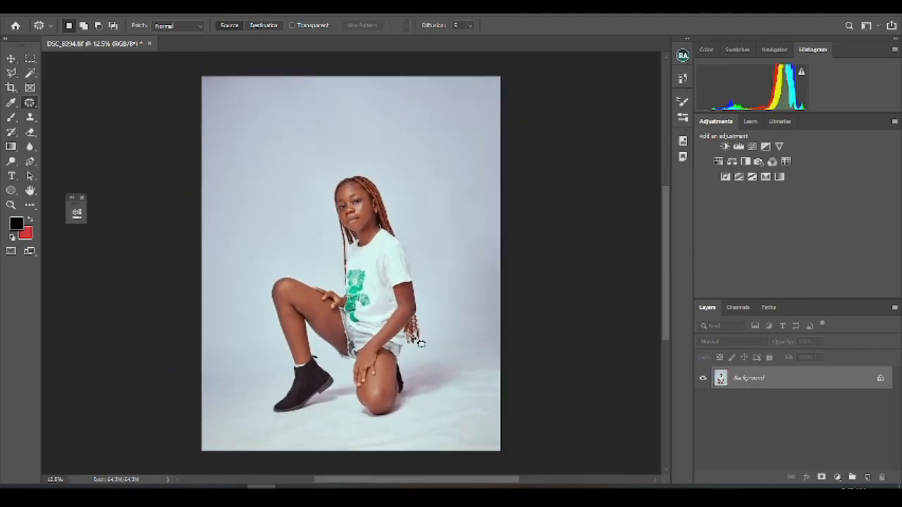
pyautogui.hotkey('ctrl', '+')
pyautogui.hotkey('ctrl', '+')
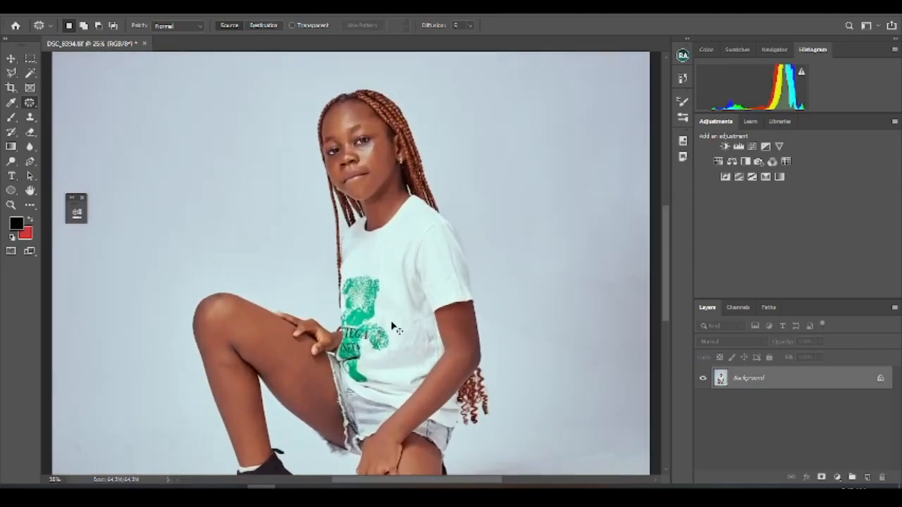
pyautogui.hotkey('ctrl', '-')
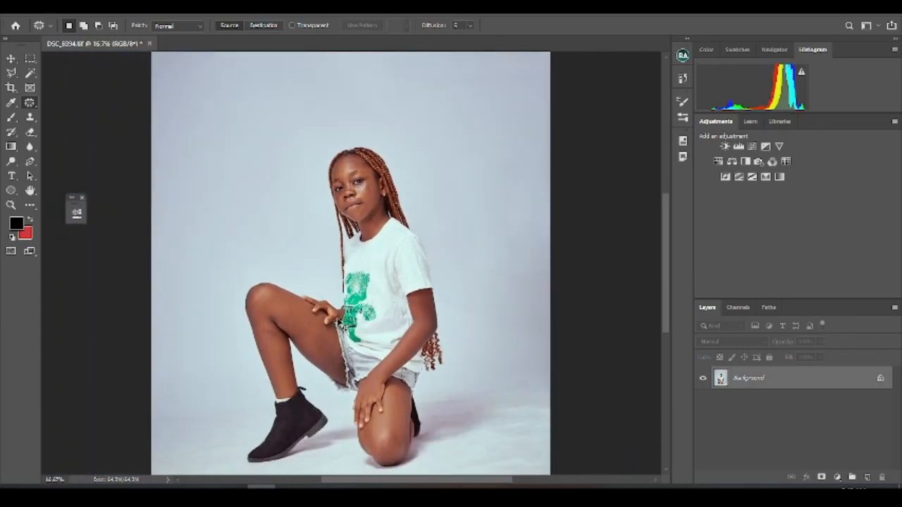
pyautogui.hotkey('ctrl', '+')
pyautogui.hotkey('ctrl', '+')
pyautogui.hotkey('ctrl', '+')
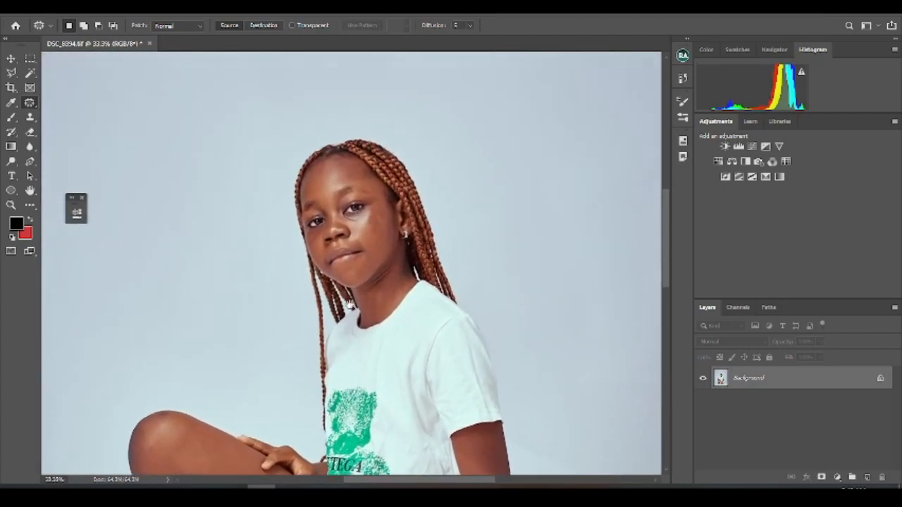
pyautogui.hotkey('ctrl', '+')
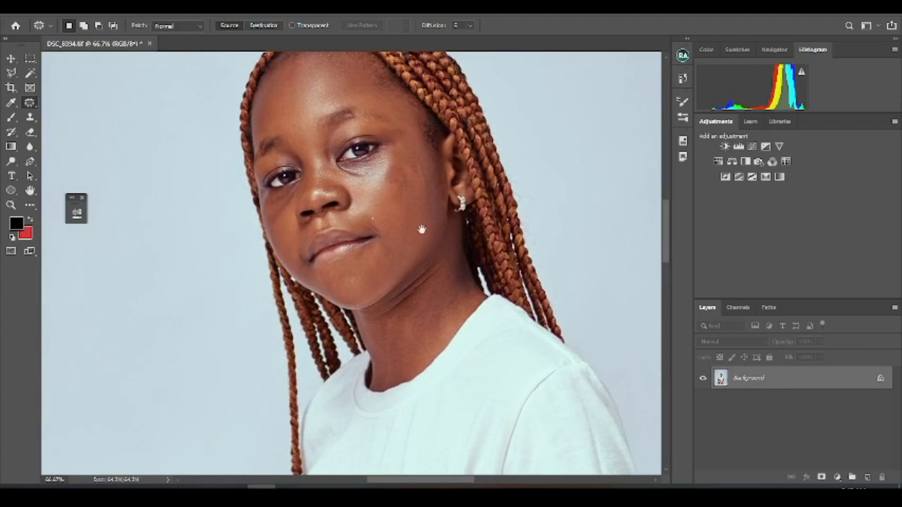
pyautogui.hotkey('ctrl', '+')
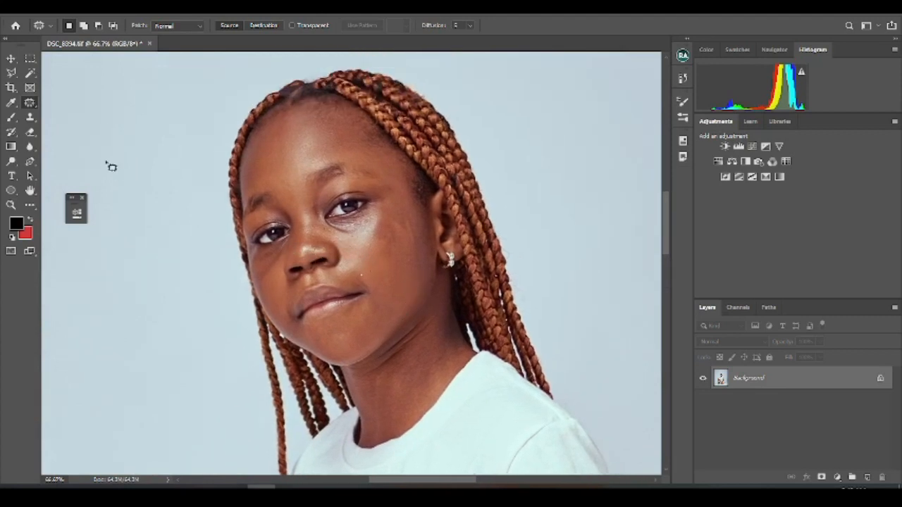
# - Set the foreground colour to white and the background to black, and activate the Spot Healing Brush
pyautogui.click(11, 237)
pyautogui.click(30, 221)
pyautogui.rightClick(30, 103)
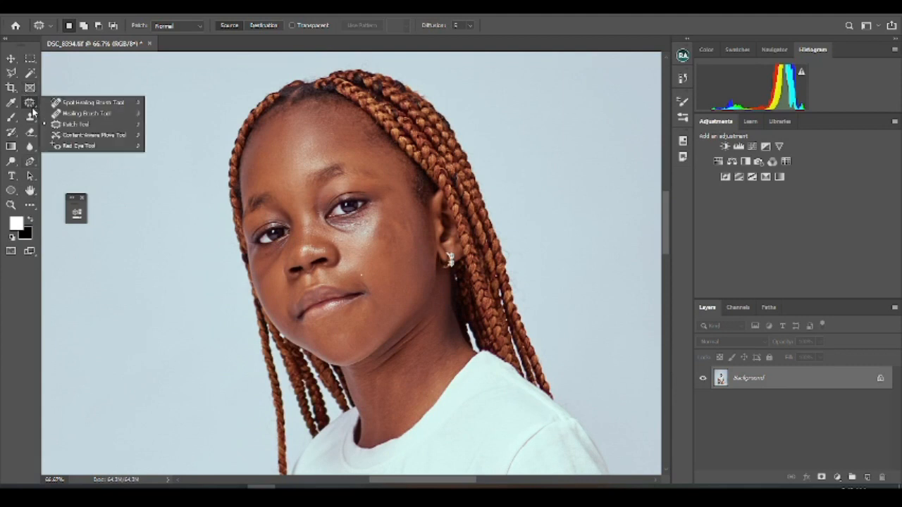
pyautogui.click(73, 105)
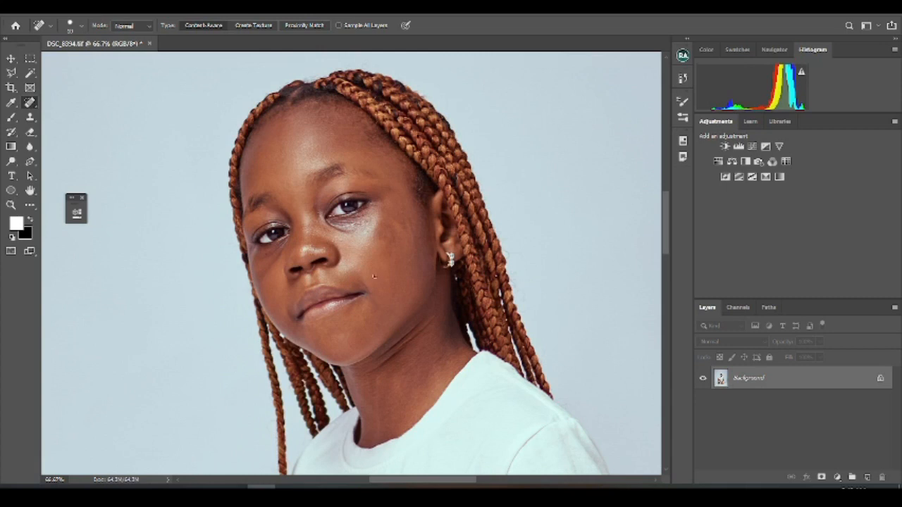
# - Heal the small blemishes on the girl's cheek and under her eyes using an enlarged Spot Healing Brush
pyautogui.rightClick(30, 103)
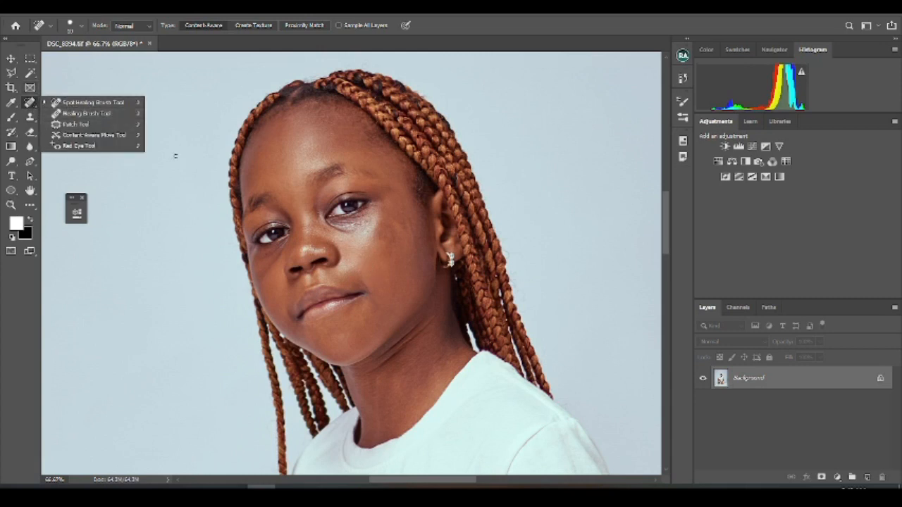
pyautogui.click(349, 215)
pyautogui.press(']')
pyautogui.press(']')
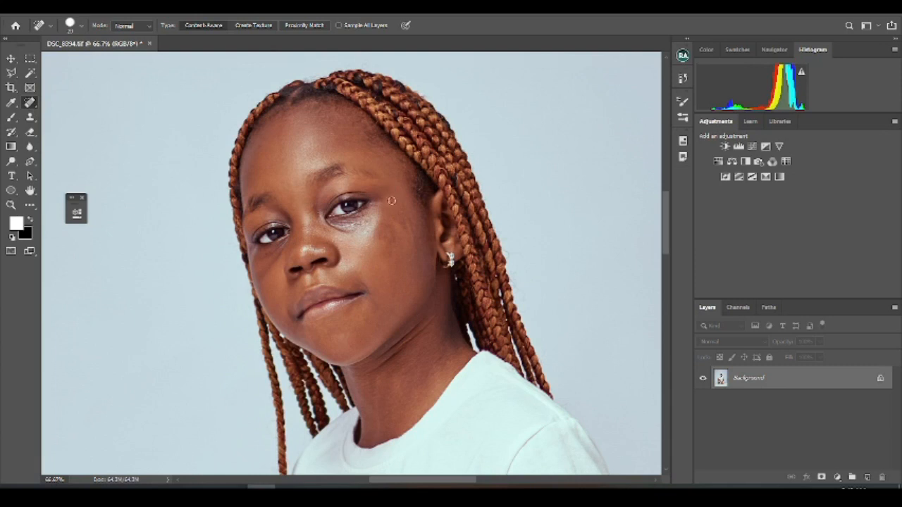
pyautogui.moveTo(406, 232); pyautogui.dragTo(403, 224)
pyautogui.moveTo(411, 239); pyautogui.dragTo(411, 222)
pyautogui.moveTo(264, 258); pyautogui.dragTo(271, 254)
pyautogui.click(441, 358)
pyautogui.click(357, 222)
# - Remove the skin marks on both of the girl's knees with the Spot Healing Brush
pyautogui.hotkey('ctrl', '-')
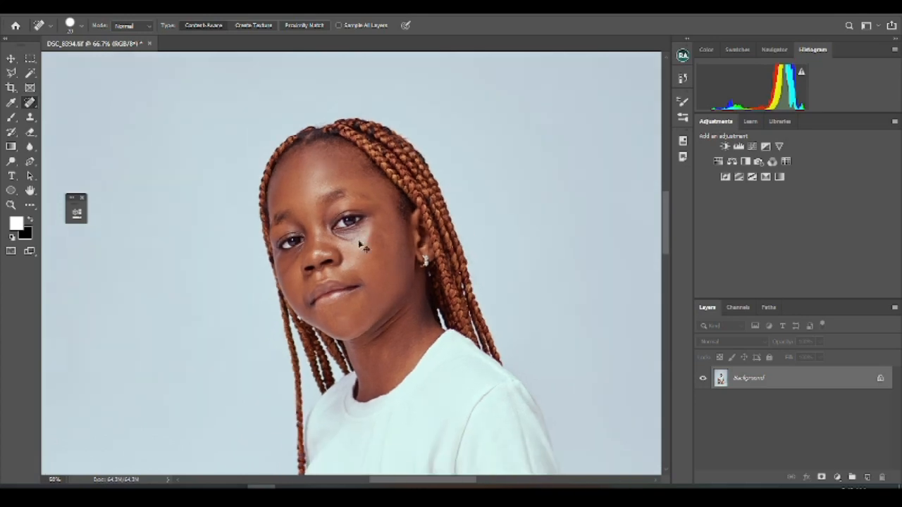
pyautogui.hotkey('ctrl', '-')
pyautogui.hotkey('ctrl', '+')
pyautogui.hotkey('ctrl', '-')
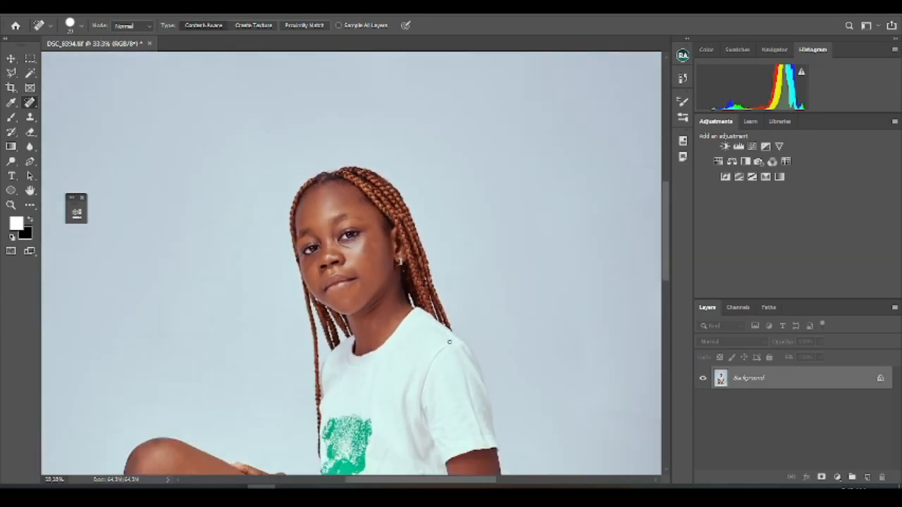
pyautogui.scroll(-10, 448, 341)
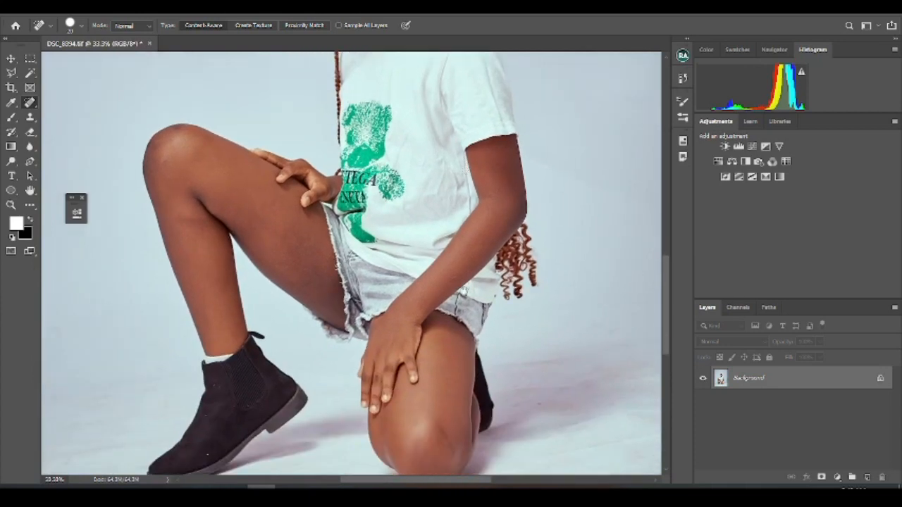
pyautogui.scroll(-3, 463, 285)
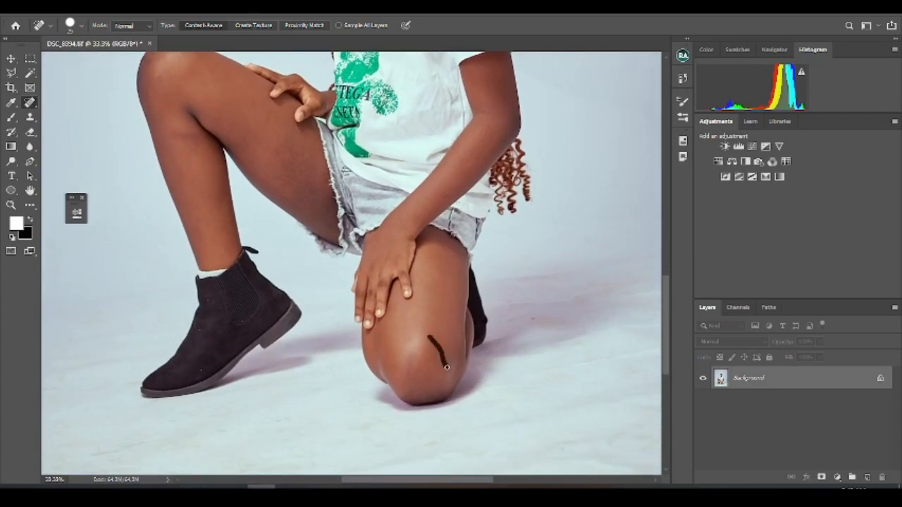
pyautogui.moveTo(439, 351); pyautogui.dragTo(439, 350)
pyautogui.moveTo(160, 76); pyautogui.dragTo(160, 77)
# - Review the retouched portrait overall and up close, checking the face and neck for remaining blemishes
pyautogui.hotkey('ctrl', '0')
pyautogui.hotkey('ctrl', '+')
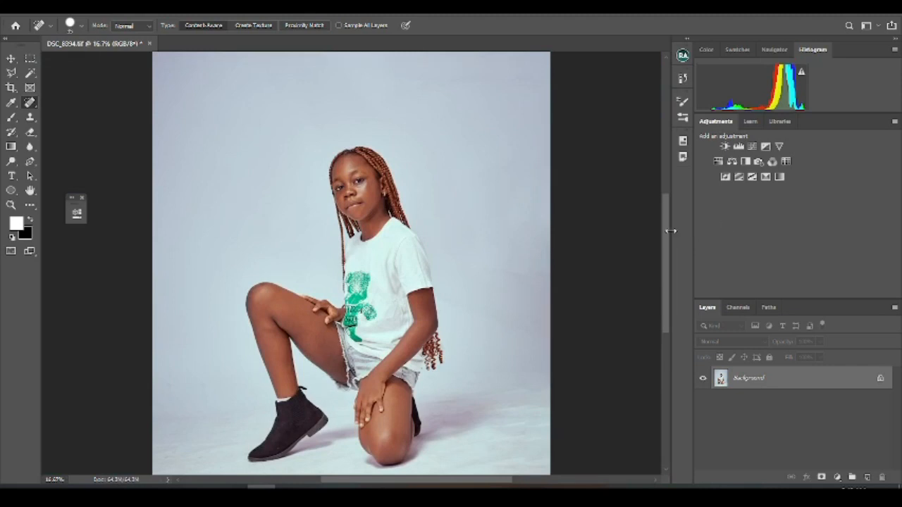
pyautogui.hotkey('ctrl', '+')
pyautogui.hotkey('ctrl', '-')
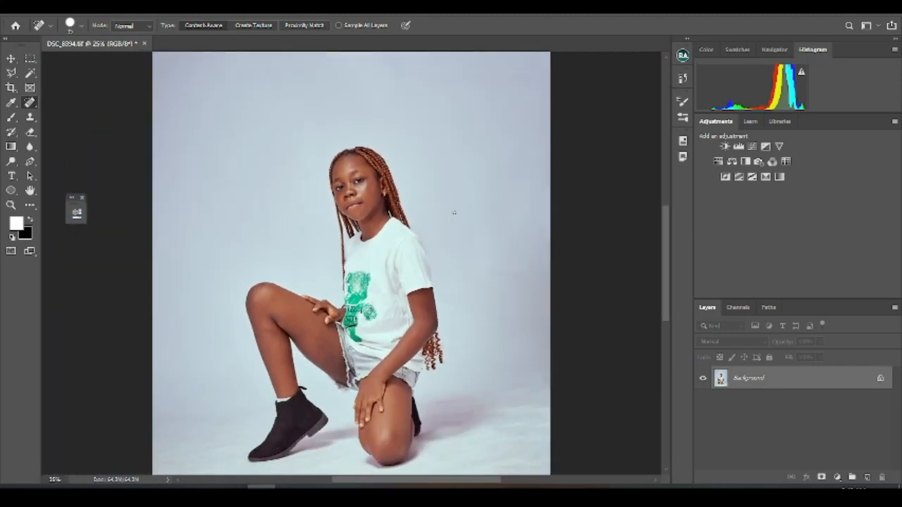
pyautogui.hotkey('ctrl', '+')
pyautogui.hotkey('ctrl', '+')
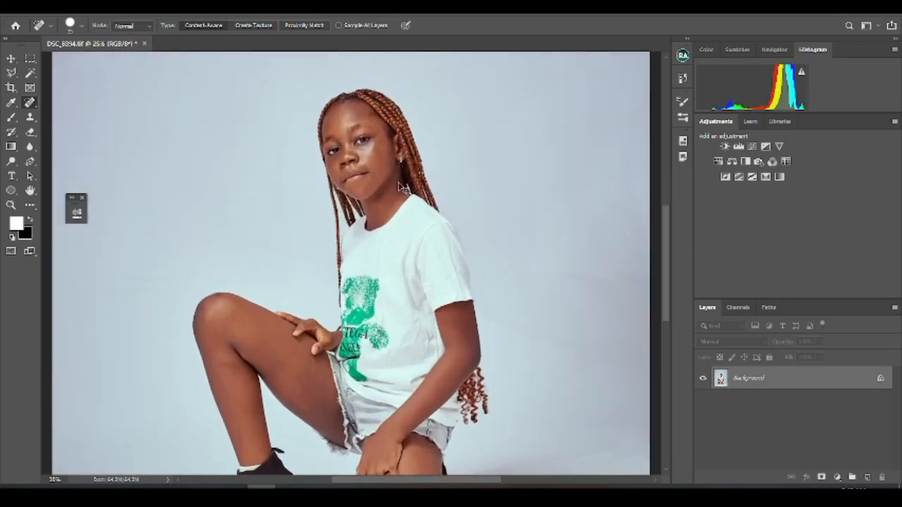
pyautogui.moveTo(393, 210); pyautogui.dragTo(352, 242)
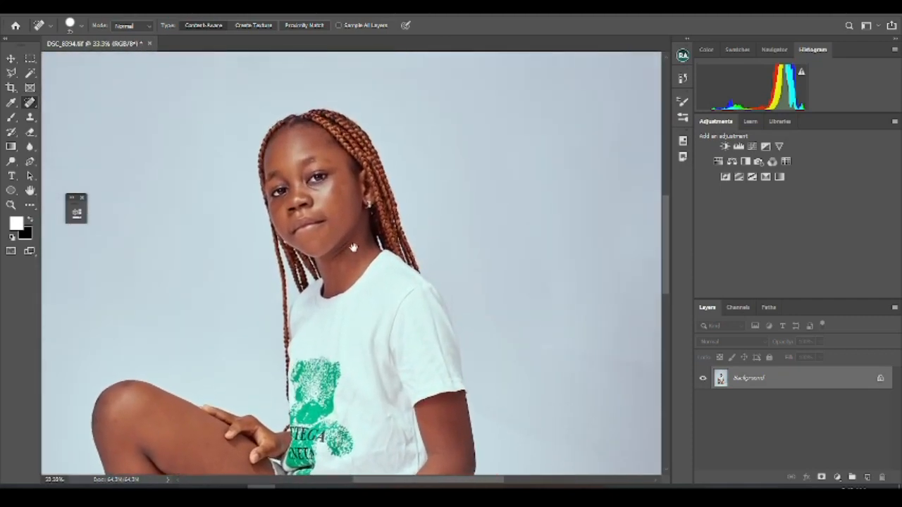
pyautogui.hotkey('ctrl', '+')
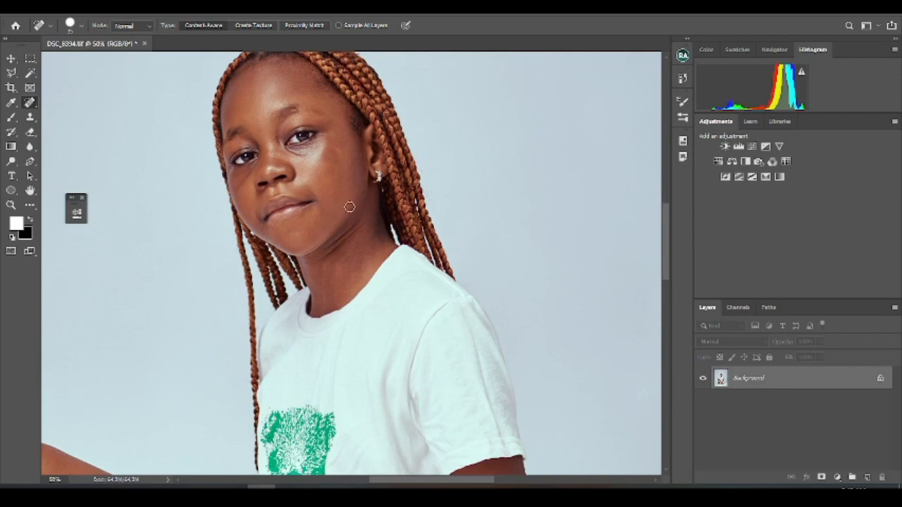
pyautogui.hotkey('ctrl', '-')
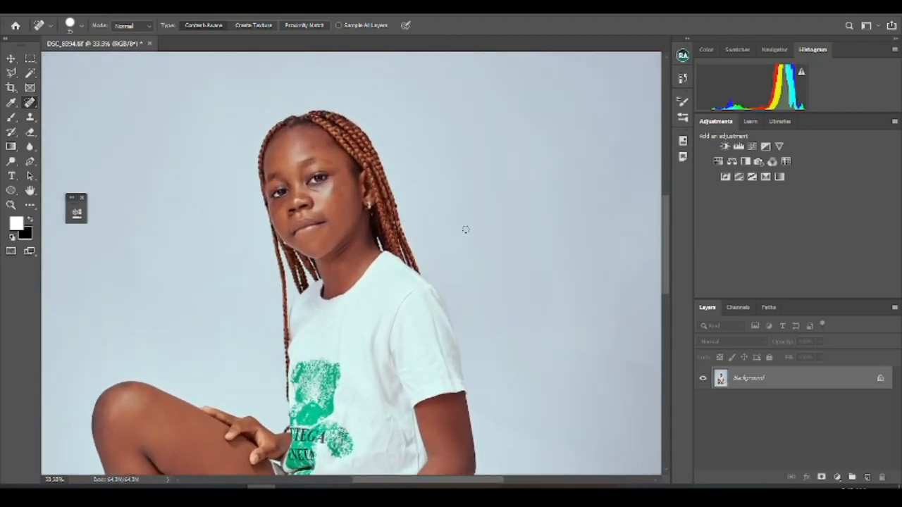
pyautogui.moveTo(368, 265); pyautogui.dragTo(401, 232)
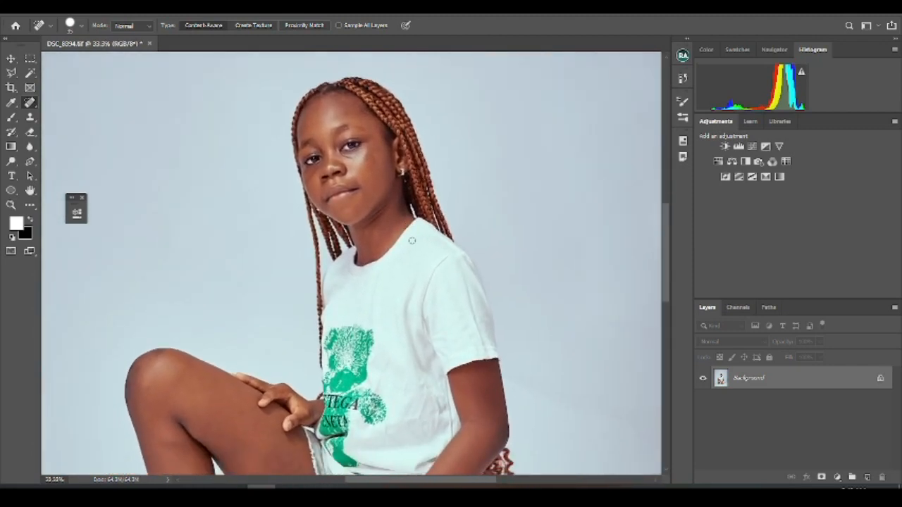
pyautogui.hotkey('ctrl', '-')
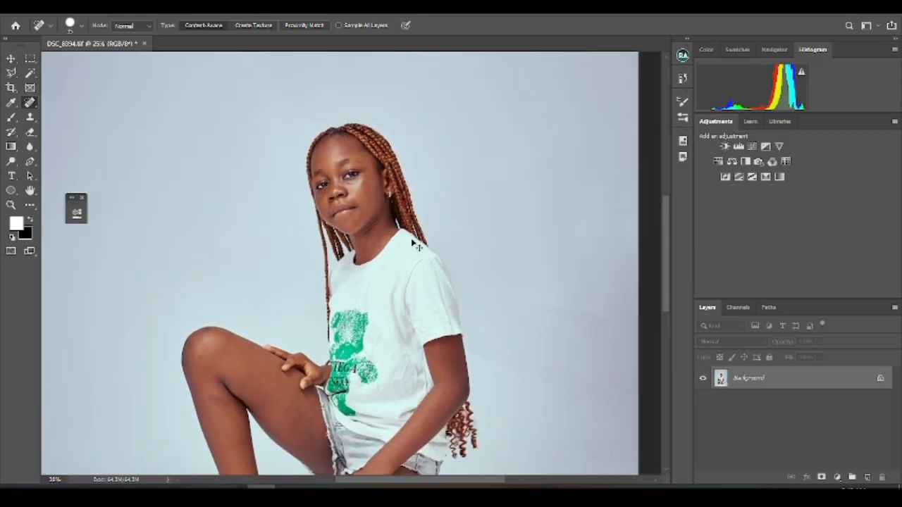
pyautogui.hotkey('ctrl', '+')
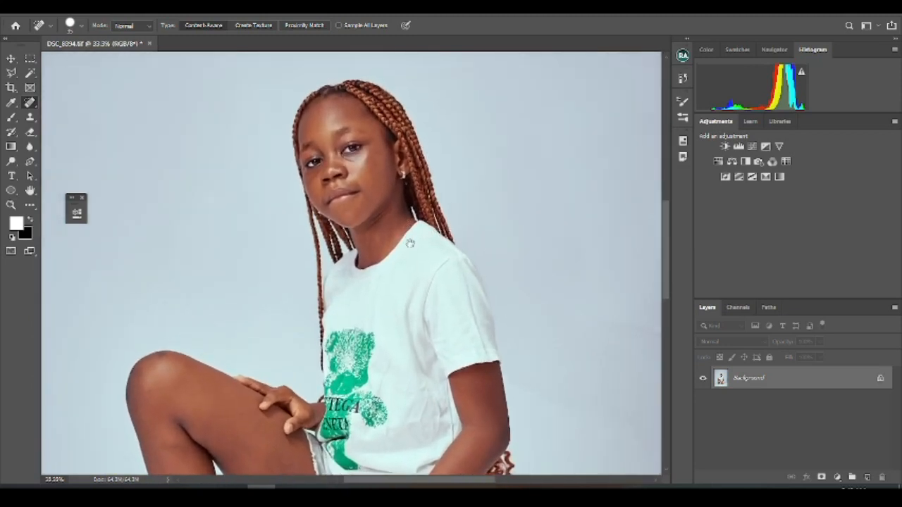
pyautogui.moveTo(406, 234); pyautogui.dragTo(412, 260)
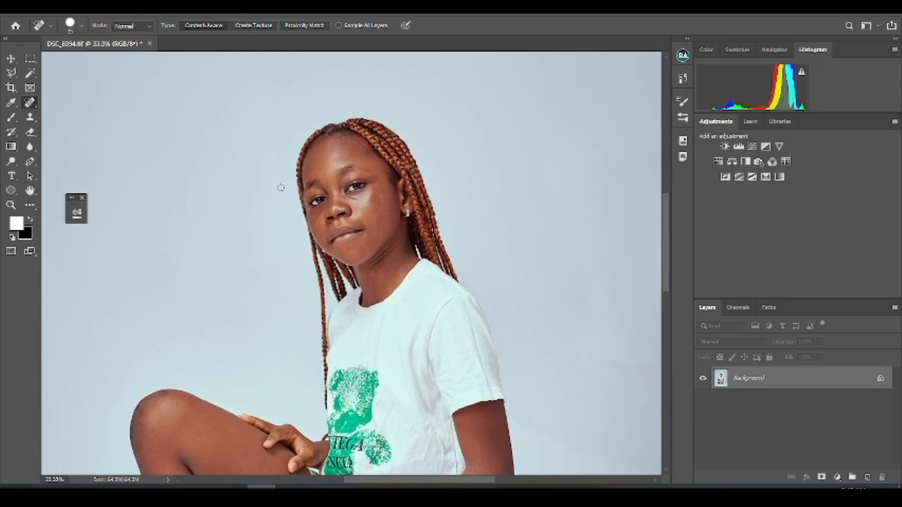
pyautogui.hotkey('ctrl', '+')
pyautogui.hotkey('ctrl', '-')
# - Run the Beauty Retouch frequency separation via Gaussian Blur on the photo with a 4-pixel radius
pyautogui.click(682, 56)
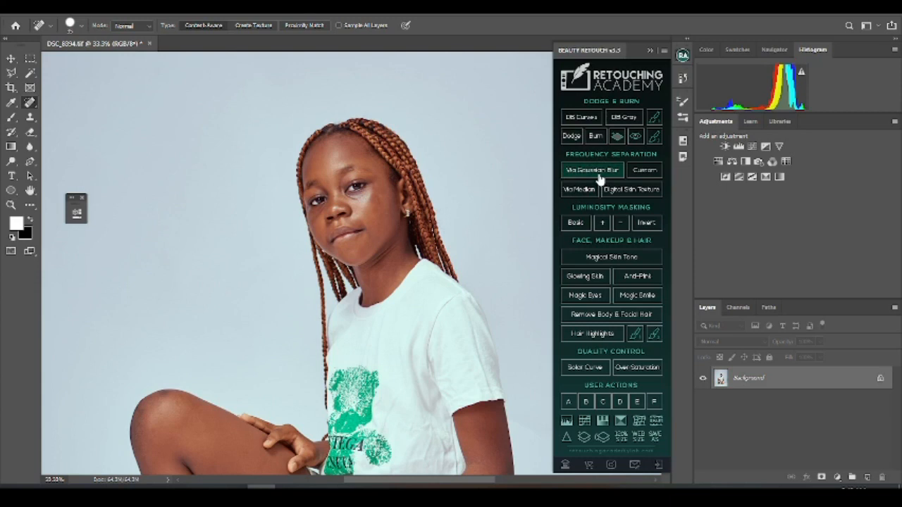
pyautogui.click(598, 176)
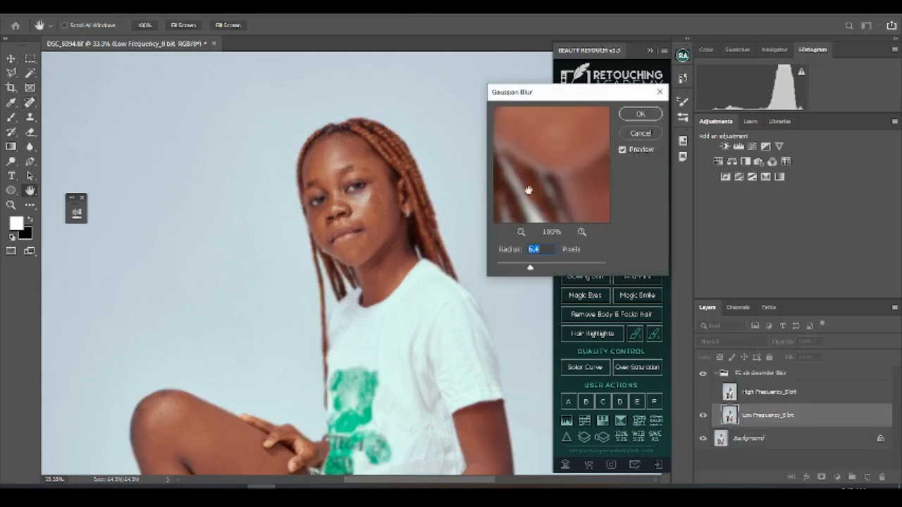
pyautogui.moveTo(532, 169); pyautogui.dragTo(561, 217)
pyautogui.moveTo(561, 144); pyautogui.dragTo(547, 202)
pyautogui.moveTo(544, 157); pyautogui.dragTo(540, 205)
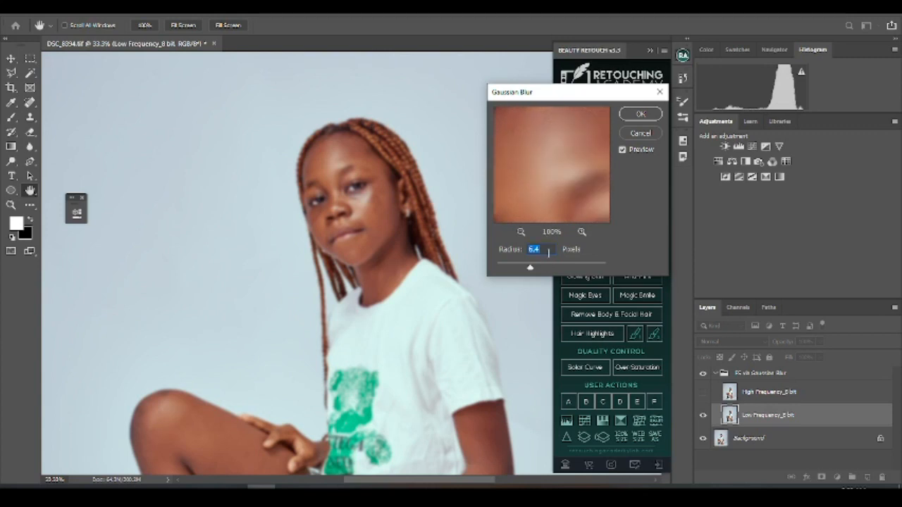
pyautogui.write('4')
pyautogui.moveTo(544, 157); pyautogui.dragTo(542, 183)
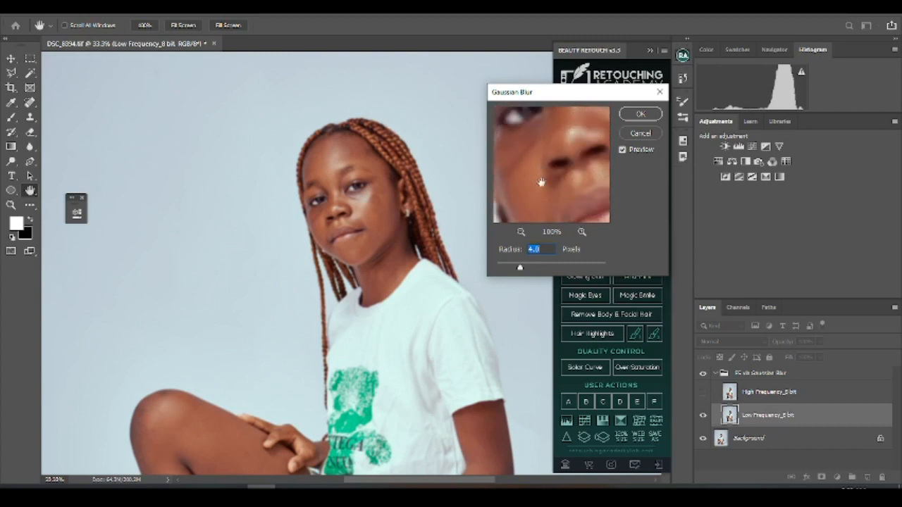
pyautogui.click(641, 116)
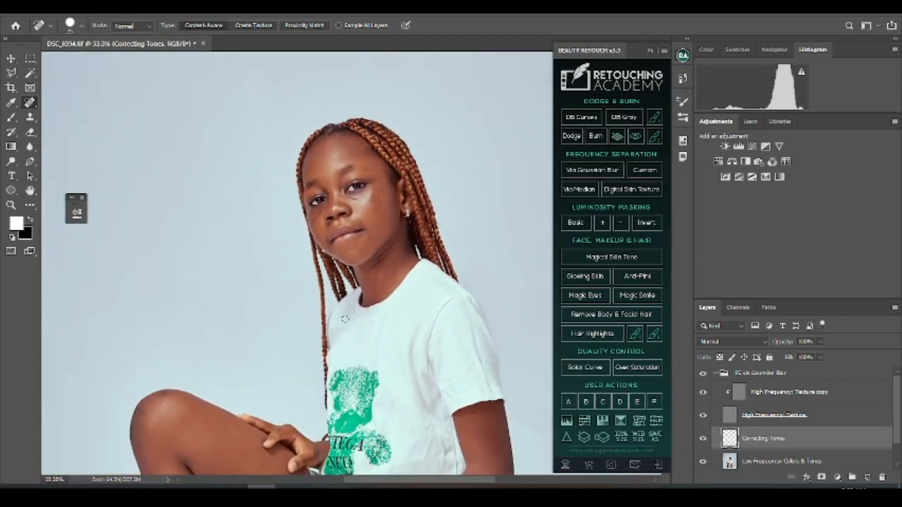
# - Set up the Mixer Brush on the Correcting Tones layer with Sample All Layers enabled, ready to work on the face
pyautogui.click(757, 465)
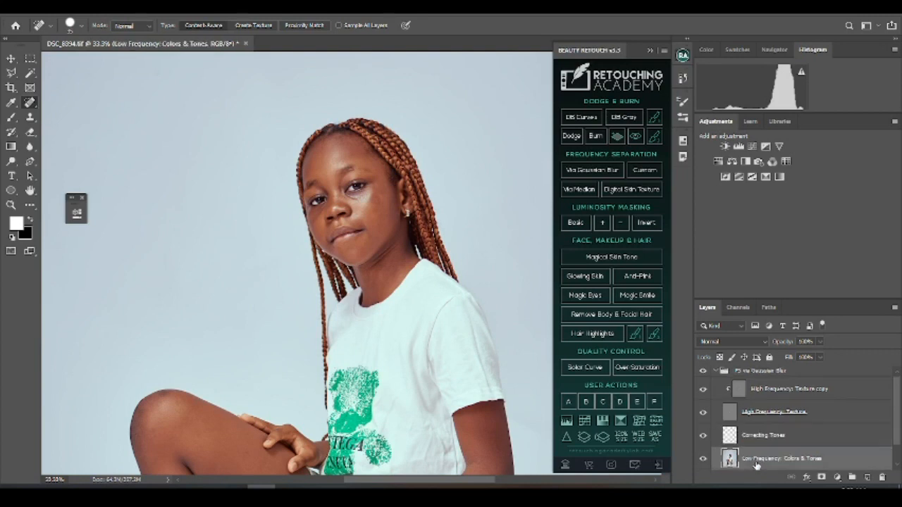
pyautogui.click(759, 437)
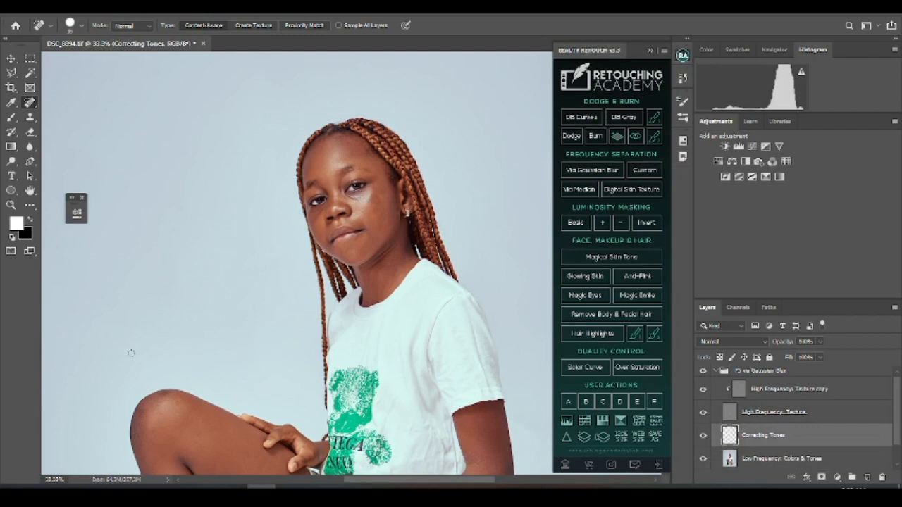
pyautogui.click(11, 117)
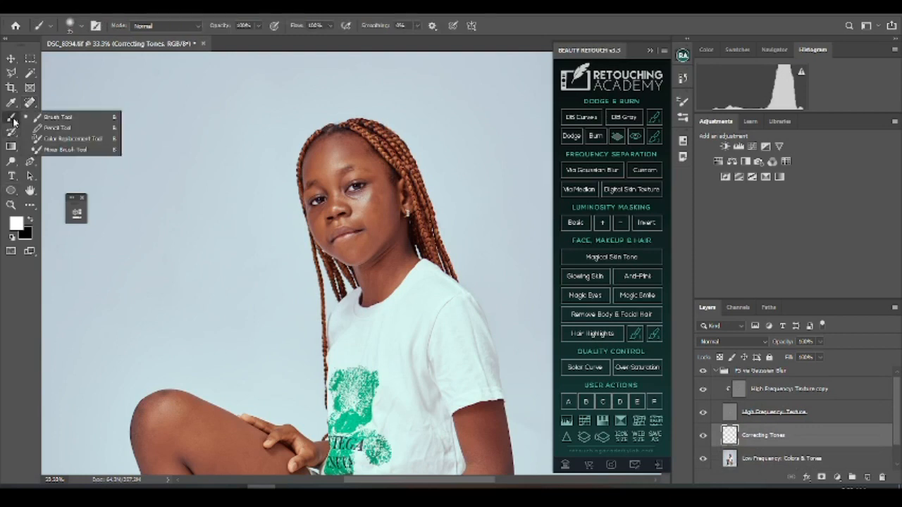
pyautogui.click(44, 151)
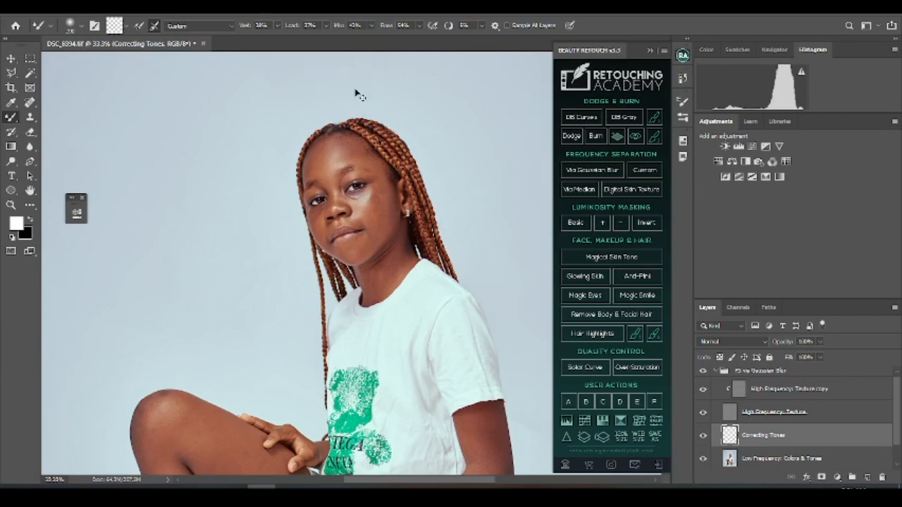
pyautogui.hotkey('ctrl', '-')
pyautogui.hotkey('ctrl', '+')
pyautogui.scroll(1, 393, 170)
pyautogui.moveTo(399, 185); pyautogui.dragTo(368, 153)
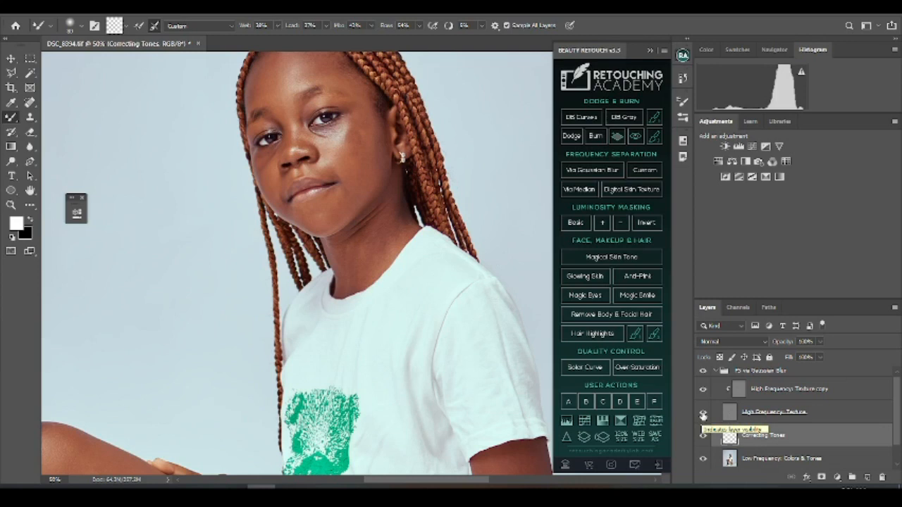
# - Try blending the cheek tones below the girl's eye with the Mixer Brush, and undo the stroke
pyautogui.moveTo(366, 271); pyautogui.dragTo(405, 352)
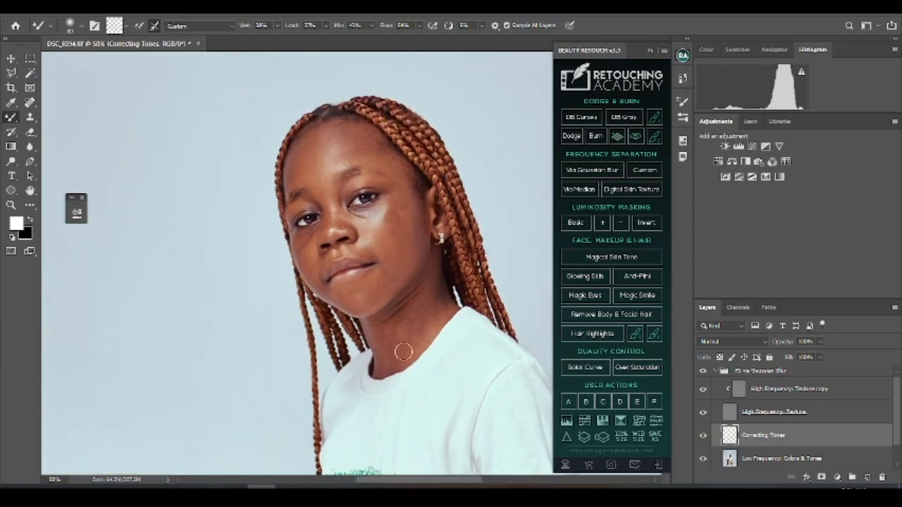
pyautogui.moveTo(379, 252)
pyautogui.mouseDown()
pyautogui.moveTo(394, 215)
pyautogui.moveTo(380, 247)
pyautogui.moveTo(389, 241)
pyautogui.mouseUp()
pyautogui.scroll(1, 383, 246)
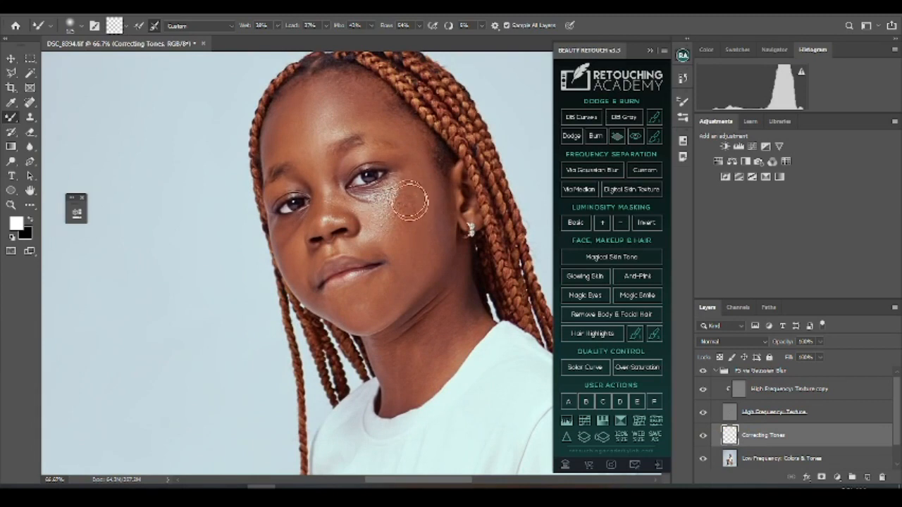
pyautogui.hotkey('ctrl', 'z')
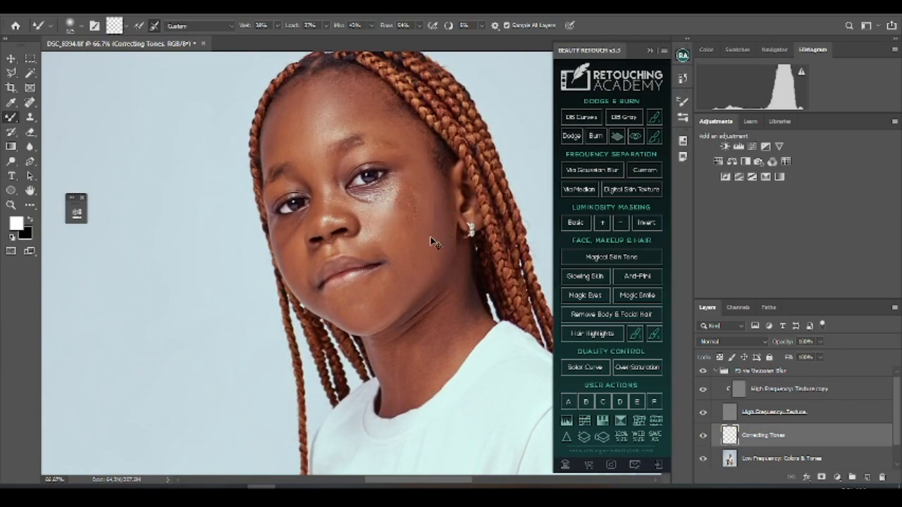
# - Hide the High Frequency: Texture layer and blend the forehead and cheek tones on the Correcting Tones layer with the Mixer Brush
pyautogui.click(703, 416)
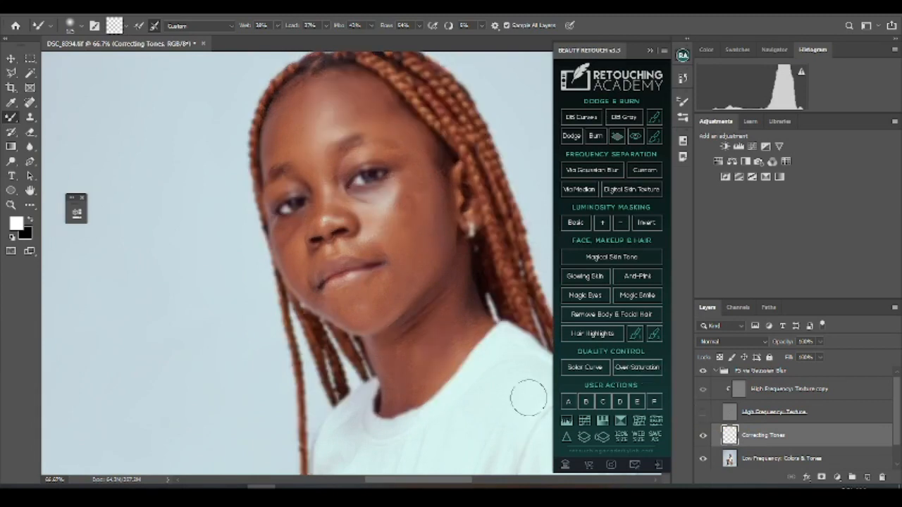
pyautogui.moveTo(315, 127)
pyautogui.mouseDown()
pyautogui.moveTo(321, 121)
pyautogui.moveTo(306, 110)
pyautogui.moveTo(330, 123)
pyautogui.moveTo(337, 117)
pyautogui.moveTo(336, 128)
pyautogui.moveTo(351, 112)
pyautogui.moveTo(357, 117)
pyautogui.mouseUp()
pyautogui.press('[')
pyautogui.press('[')
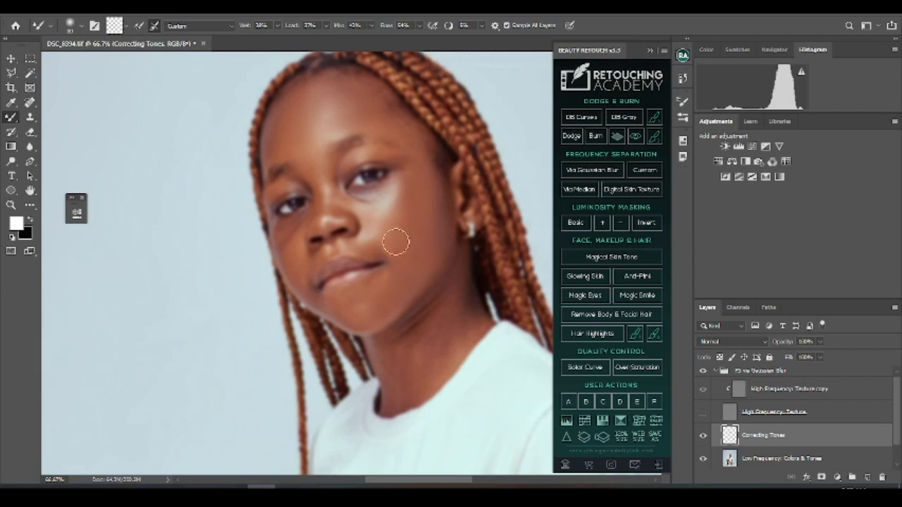
pyautogui.press(']')
pyautogui.moveTo(402, 198)
pyautogui.mouseDown()
pyautogui.moveTo(414, 199)
pyautogui.moveTo(407, 184)
pyautogui.mouseUp()
pyautogui.moveTo(411, 214)
pyautogui.mouseDown()
pyautogui.moveTo(409, 198)
pyautogui.moveTo(411, 208)
pyautogui.mouseUp()
pyautogui.press('[')
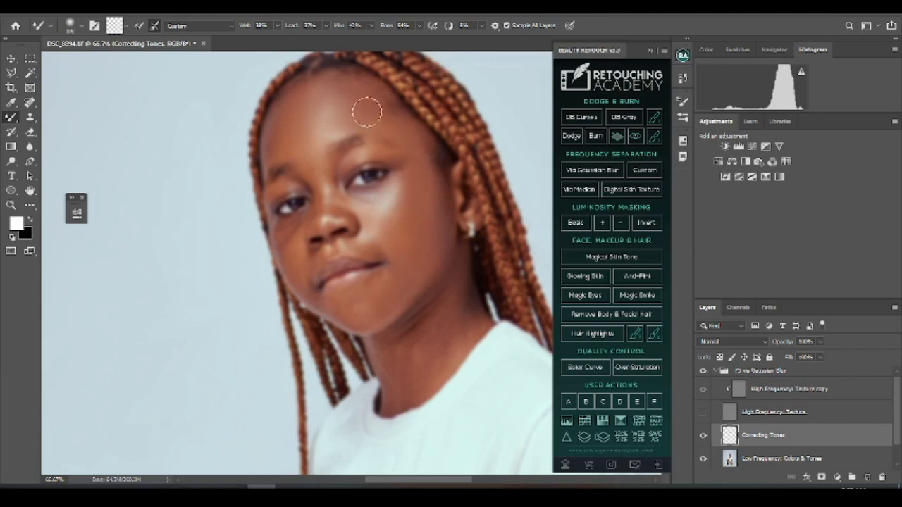
# - Smooth the remaining forehead tones with a resized Mixer Brush and check the face with the texture layer briefly shown
pyautogui.press(']')
pyautogui.press(']')
pyautogui.press(']')
pyautogui.press('[')
pyautogui.press('[')
pyautogui.press('[')
pyautogui.click(703, 415)
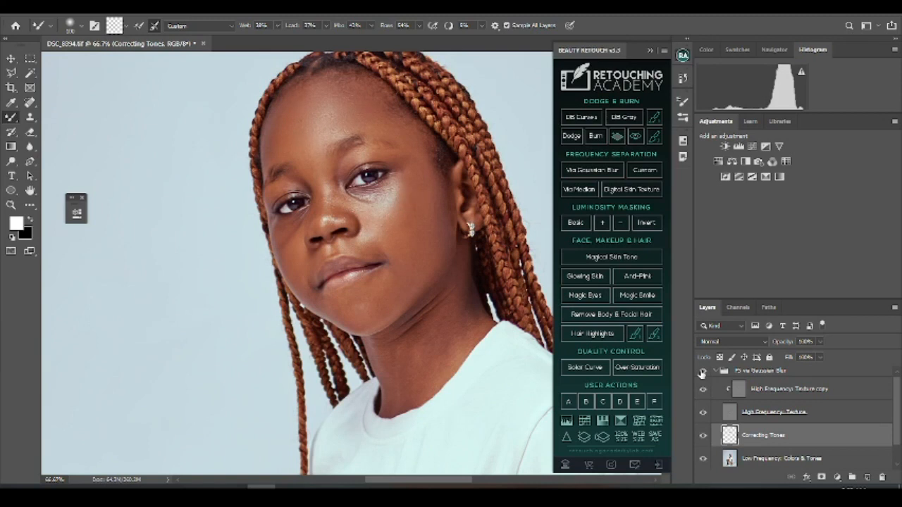
pyautogui.click(703, 414)
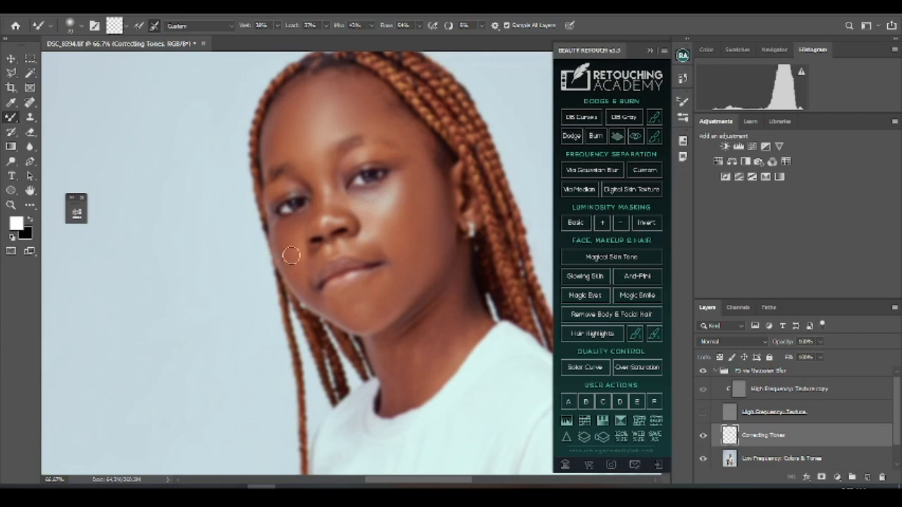
# - Blend the uneven tones around the cheeks, mouth, chin and neck with the Mixer Brush, varying its size to fit each area
pyautogui.press(']')
pyautogui.press(']')
pyautogui.press(']')
pyautogui.press(']')
pyautogui.press('[')
pyautogui.press('[')
pyautogui.press(']')
pyautogui.press(']')
pyautogui.press('[')
pyautogui.press('[')
pyautogui.press(']')
pyautogui.press(']')
pyautogui.press(']')
pyautogui.press(']')
pyautogui.press(']')
pyautogui.press(']')
pyautogui.press(']')
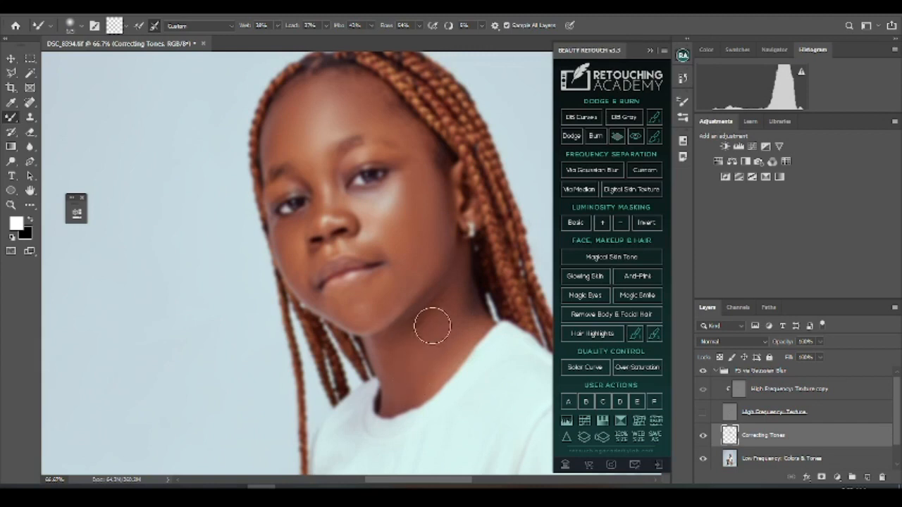
pyautogui.press('[')
# - Blend the skin tones along the raised leg's shin up to the knee with the Mixer Brush
pyautogui.hotkey('ctrl', '-')
pyautogui.hotkey('ctrl', '-')
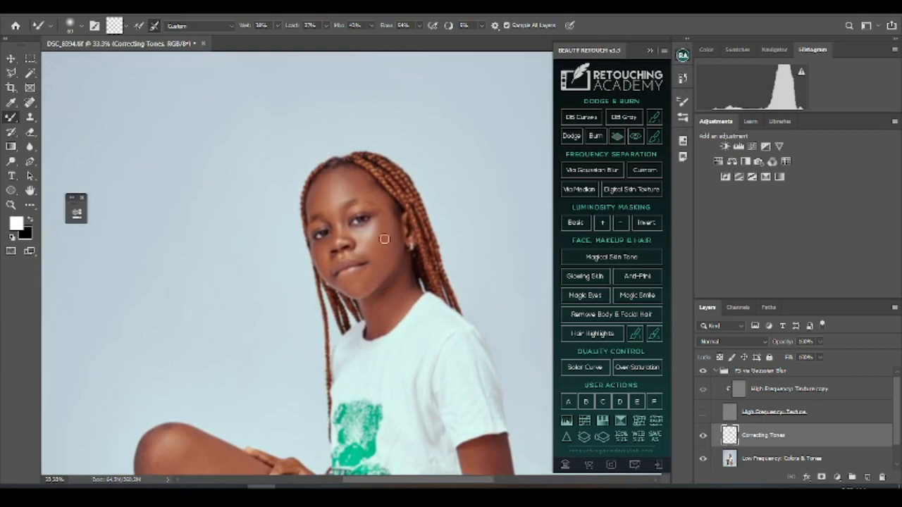
pyautogui.moveTo(477, 416); pyautogui.dragTo(441, 201)
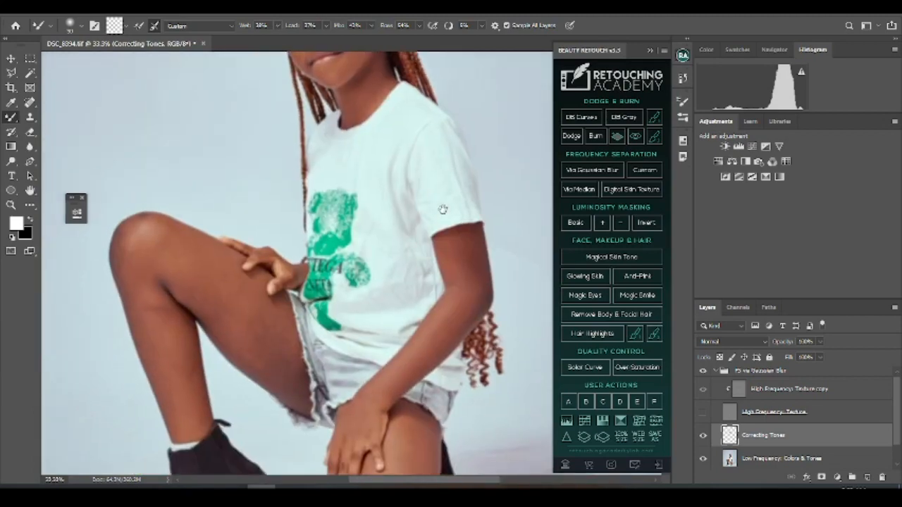
pyautogui.moveTo(374, 400); pyautogui.dragTo(464, 258)
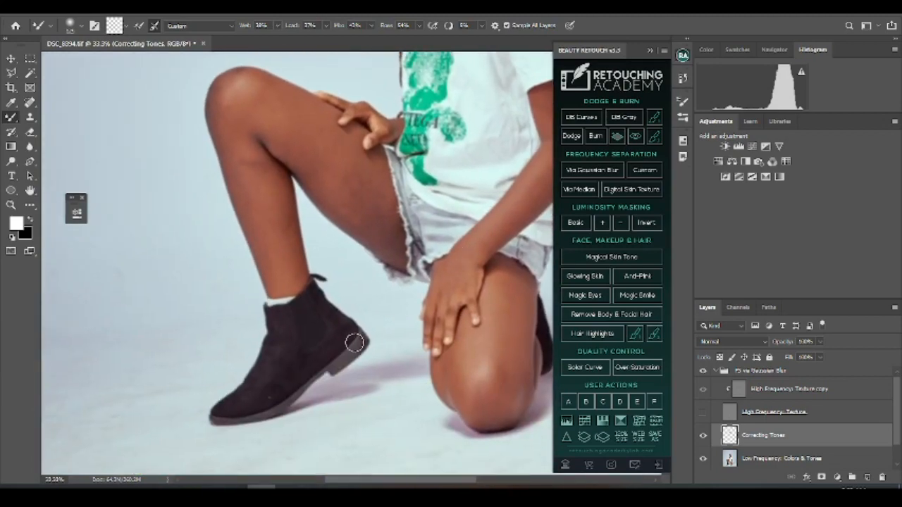
pyautogui.press(']')
pyautogui.press(']')
pyautogui.press(']')
pyautogui.press('[')
pyautogui.moveTo(274, 236)
pyautogui.mouseDown()
pyautogui.moveTo(264, 208)
pyautogui.moveTo(278, 274)
pyautogui.moveTo(282, 227)
pyautogui.mouseUp()
pyautogui.press('[')
pyautogui.press('[')
pyautogui.moveTo(284, 261); pyautogui.dragTo(295, 282)
pyautogui.press(']')
pyautogui.moveTo(248, 183)
pyautogui.mouseDown()
pyautogui.moveTo(242, 161)
pyautogui.moveTo(253, 203)
pyautogui.moveTo(270, 217)
pyautogui.moveTo(259, 172)
pyautogui.moveTo(263, 186)
pyautogui.moveTo(222, 113)
pyautogui.moveTo(238, 134)
pyautogui.moveTo(241, 118)
pyautogui.moveTo(280, 112)
pyautogui.moveTo(255, 98)
pyautogui.moveTo(270, 107)
pyautogui.moveTo(226, 92)
pyautogui.mouseUp()
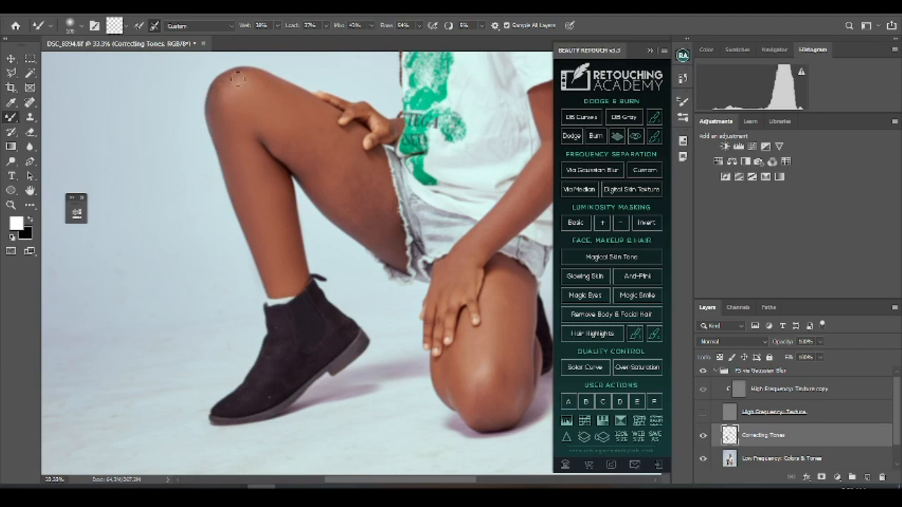
# - Smooth the tones of the raised knee and the upper side of the thigh with the Mixer Brush at varying sizes
pyautogui.press(']')
pyautogui.press(']')
pyautogui.moveTo(296, 109)
pyautogui.mouseDown()
pyautogui.moveTo(317, 140)
pyautogui.moveTo(286, 133)
pyautogui.moveTo(292, 150)
pyautogui.moveTo(355, 183)
pyautogui.moveTo(355, 195)
pyautogui.moveTo(342, 151)
pyautogui.moveTo(329, 142)
pyautogui.mouseUp()
pyautogui.press('[')
pyautogui.press(']')
pyautogui.moveTo(277, 127)
pyautogui.mouseDown()
pyautogui.moveTo(274, 103)
pyautogui.moveTo(301, 120)
pyautogui.mouseUp()
pyautogui.press(']')
pyautogui.moveTo(235, 100)
pyautogui.mouseDown()
pyautogui.moveTo(278, 108)
pyautogui.moveTo(274, 101)
pyautogui.moveTo(294, 112)
pyautogui.moveTo(269, 94)
pyautogui.moveTo(307, 119)
pyautogui.moveTo(306, 143)
pyautogui.mouseUp()
pyautogui.press('[')
pyautogui.press('[')
pyautogui.press(']')
pyautogui.press('[')
pyautogui.press('[')
pyautogui.press('[')
pyautogui.press(']')
pyautogui.press(']')
pyautogui.press(']')
pyautogui.press(']')
# - Even out the patchy tones on the middle and underside of the raised thigh with the Mixer Brush
pyautogui.moveTo(357, 181)
pyautogui.mouseDown()
pyautogui.moveTo(365, 213)
pyautogui.moveTo(345, 210)
pyautogui.moveTo(364, 228)
pyautogui.moveTo(326, 186)
pyautogui.moveTo(379, 214)
pyautogui.mouseUp()
pyautogui.press('[')
pyautogui.press('[')
pyautogui.press(']')
pyautogui.press('[')
pyautogui.press('[')
pyautogui.press('[')
pyautogui.moveTo(356, 158)
pyautogui.mouseDown()
pyautogui.moveTo(357, 171)
pyautogui.moveTo(331, 169)
pyautogui.mouseUp()
pyautogui.press(']')
pyautogui.press(']')
pyautogui.press(']')
pyautogui.press('[')
pyautogui.press('[')
# - Refine the tone transitions across the raised thigh up close with an enlarged Mixer Brush
pyautogui.hotkey('ctrl', '+')
pyautogui.hotkey('ctrl', '+')
pyautogui.moveTo(365, 130); pyautogui.dragTo(395, 321)
pyautogui.press(']')
pyautogui.press(']')
pyautogui.press(']')
pyautogui.press(']')
pyautogui.moveTo(340, 259); pyautogui.dragTo(345, 264)
pyautogui.moveTo(397, 303)
pyautogui.mouseDown()
pyautogui.moveTo(411, 318)
pyautogui.moveTo(400, 341)
pyautogui.mouseUp()
pyautogui.press('[')
pyautogui.press('[')
pyautogui.press('[')
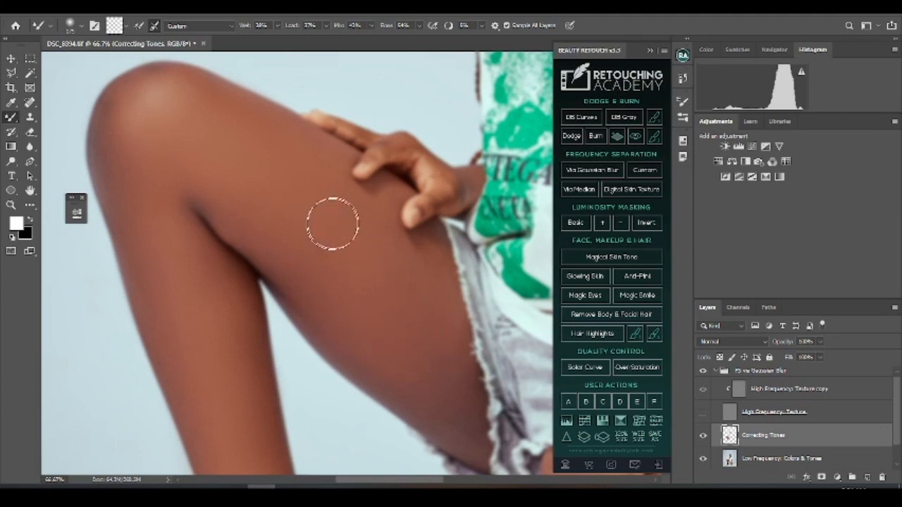
# - Blend the skin tones around the fingers resting on the raised thigh with a much smaller Mixer Brush
pyautogui.press('[')
pyautogui.press('[')
pyautogui.press('[')
pyautogui.press('[')
pyautogui.press('[')
pyautogui.press('[')
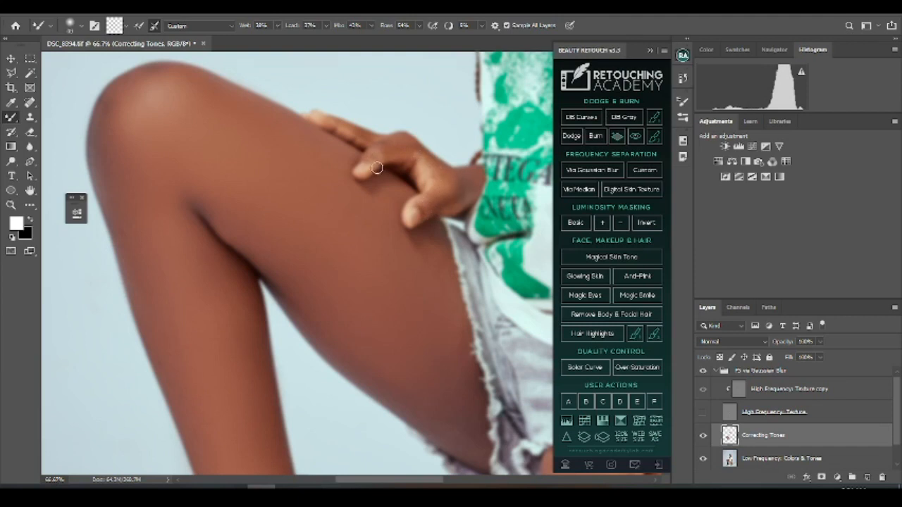
# - Compare the smoothed legs with and without the FS via Gaussian Blur group
pyautogui.hotkey('ctrl', '-')
pyautogui.hotkey('ctrl', '-')
pyautogui.moveTo(346, 284); pyautogui.dragTo(339, 187)
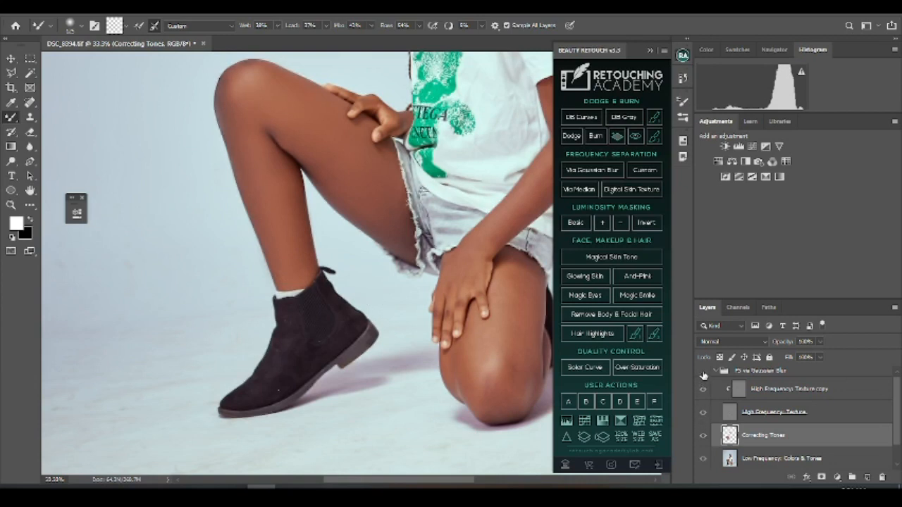
pyautogui.press('m')
pyautogui.moveTo(458, 308); pyautogui.dragTo(331, 347)
pyautogui.press('b')
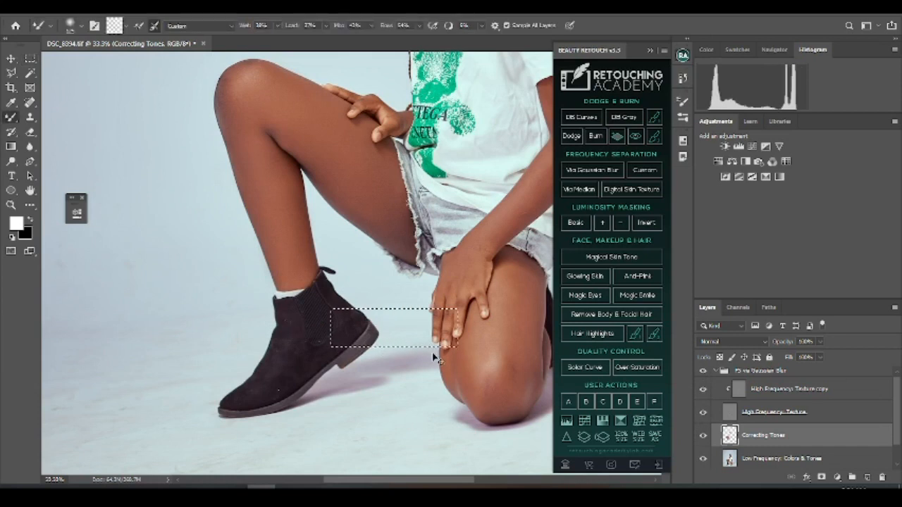
pyautogui.hotkey('ctrl', 'd')
# - Blend the skin tones along the girl's straight arm from sleeve to wrist with the Mixer Brush, keeping the texture layer hidden
pyautogui.moveTo(474, 288); pyautogui.dragTo(346, 356)
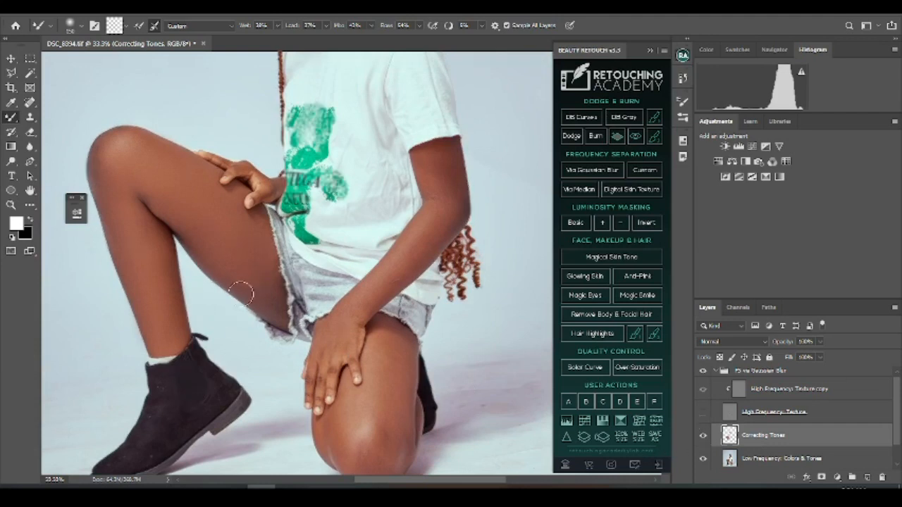
pyautogui.press(']')
pyautogui.press('[')
pyautogui.press('[')
pyautogui.press('[')
pyautogui.press('[')
pyautogui.press('[')
pyautogui.press('[')
pyautogui.press('[')
pyautogui.press(']')
pyautogui.press(']')
pyautogui.press(']')
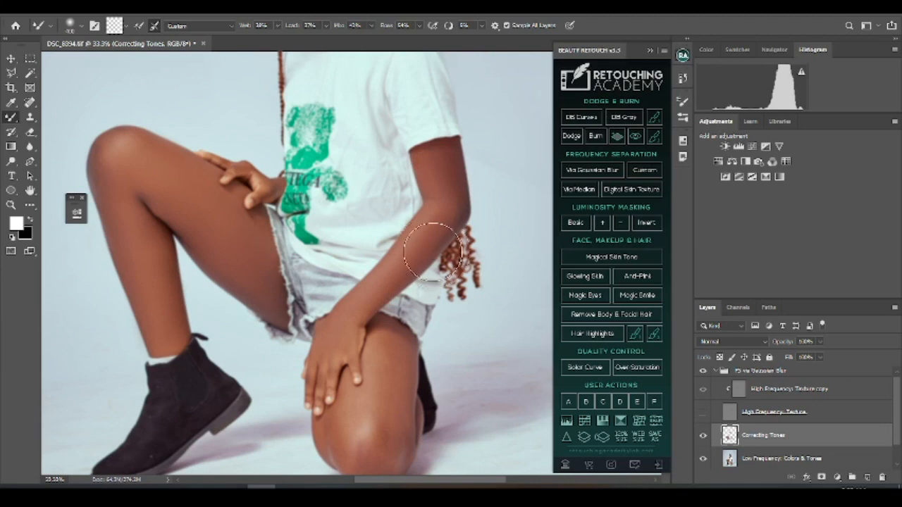
# - Smooth the tones of the kneeling leg's thigh and knee with a reduced Mixer Brush
pyautogui.press('[')
pyautogui.press('[')
pyautogui.press('[')
pyautogui.press('[')
pyautogui.press('[')
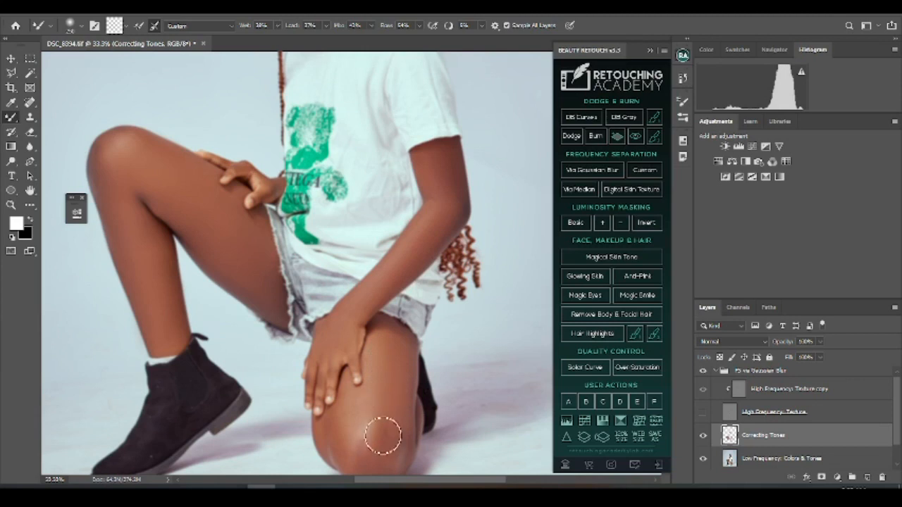
# - Finish blending the raised thigh near the shorts with a larger Mixer Brush, and show the High Frequency: Texture layer again
pyautogui.hotkey('ctrl', '-')
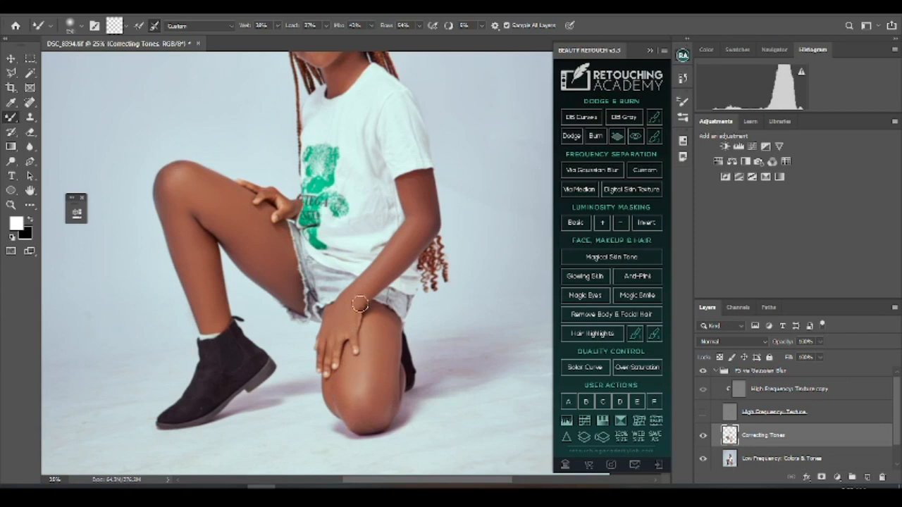
pyautogui.press(']')
pyautogui.press(']')
pyautogui.press(']')
pyautogui.press(']')
pyautogui.moveTo(279, 260); pyautogui.dragTo(263, 241)
pyautogui.moveTo(270, 275)
pyautogui.mouseDown()
pyautogui.moveTo(261, 266)
pyautogui.moveTo(296, 305)
pyautogui.mouseUp()
pyautogui.press('[')
pyautogui.press('[')
pyautogui.press('[')
pyautogui.press('[')
pyautogui.hotkey('ctrl', '0')
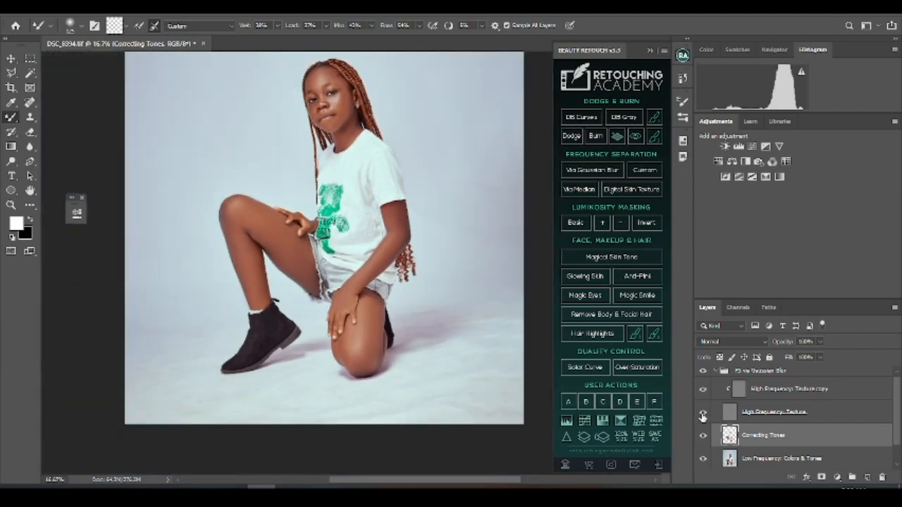
pyautogui.hotkey('ctrl', '-')
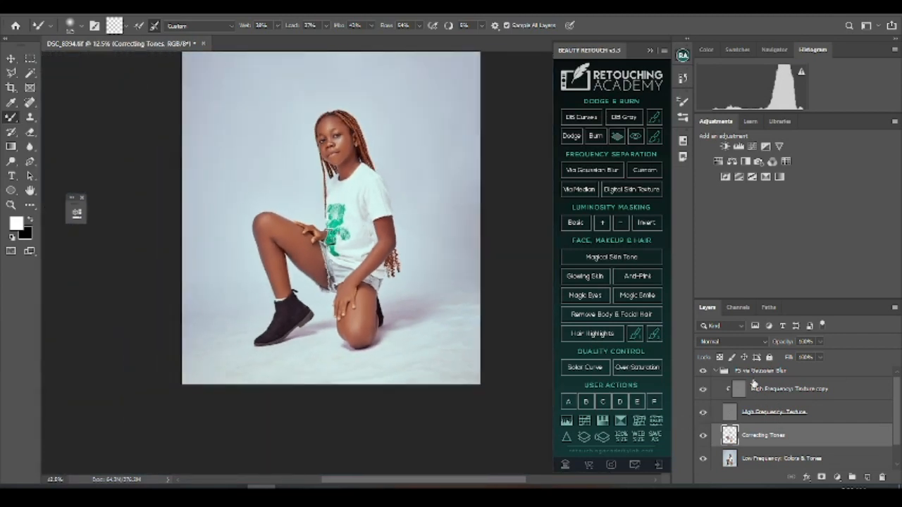
# - Collapse the FS via Gaussian Blur group and toggle its visibility to compare the portrait before and after the skin blending
pyautogui.click(716, 372)
pyautogui.press('z')
pyautogui.moveTo(378, 171); pyautogui.dragTo(437, 252)
pyautogui.click(703, 377)
pyautogui.click(703, 377)
pyautogui.click(704, 377)
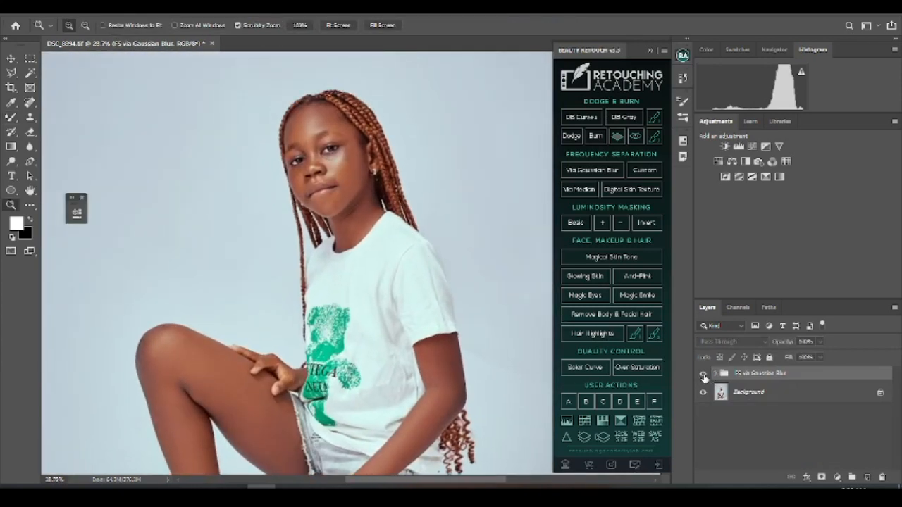
pyautogui.click(704, 377)
pyautogui.hotkey('ctrl', '-')
pyautogui.hotkey('ctrl', '-')
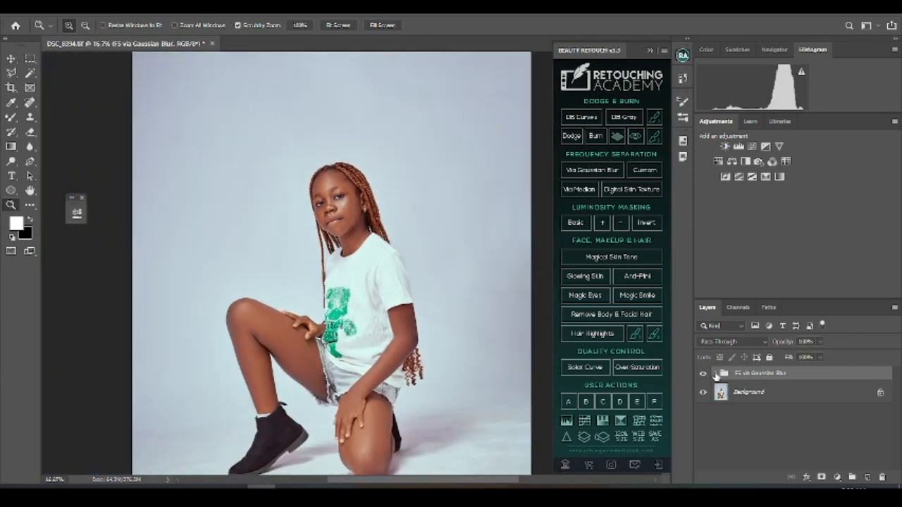
# - Add a Magical Skin Tone correction above the High Frequency: Texture copy layer inside the FS via Gaussian Blur group
pyautogui.click(716, 374)
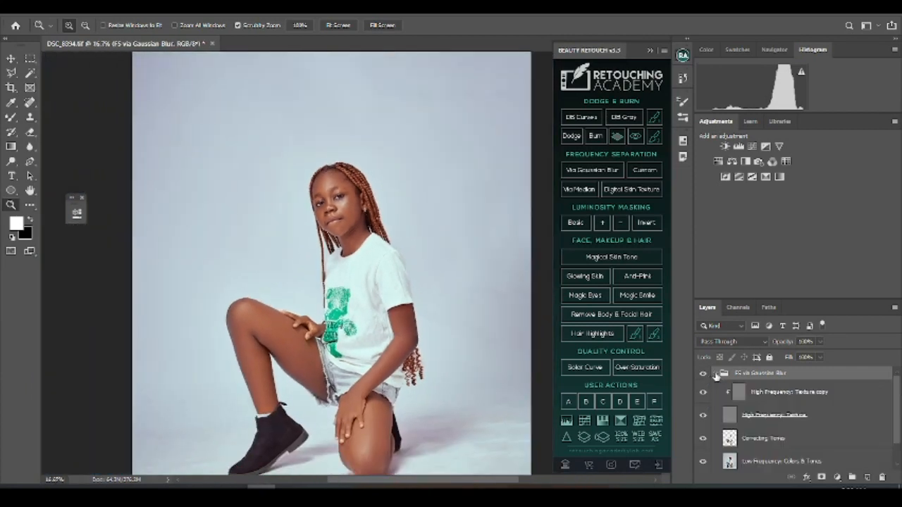
pyautogui.click(773, 395)
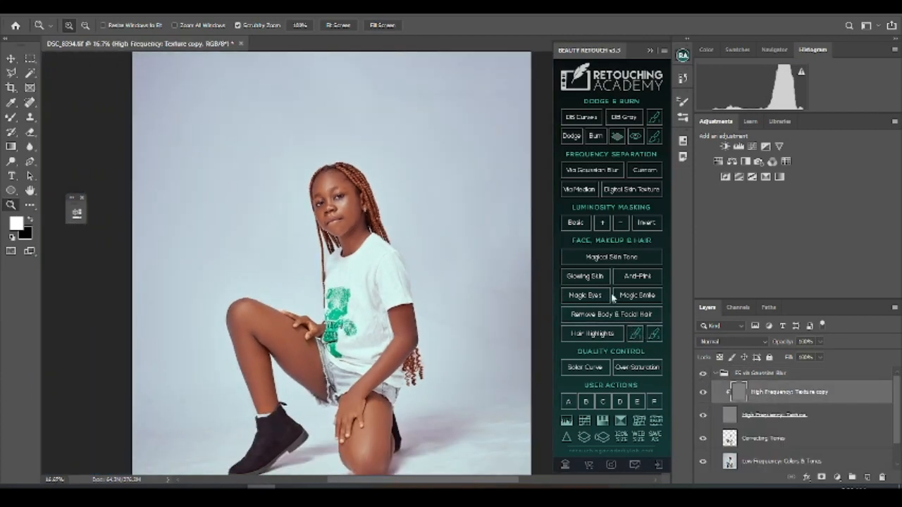
pyautogui.click(610, 258)
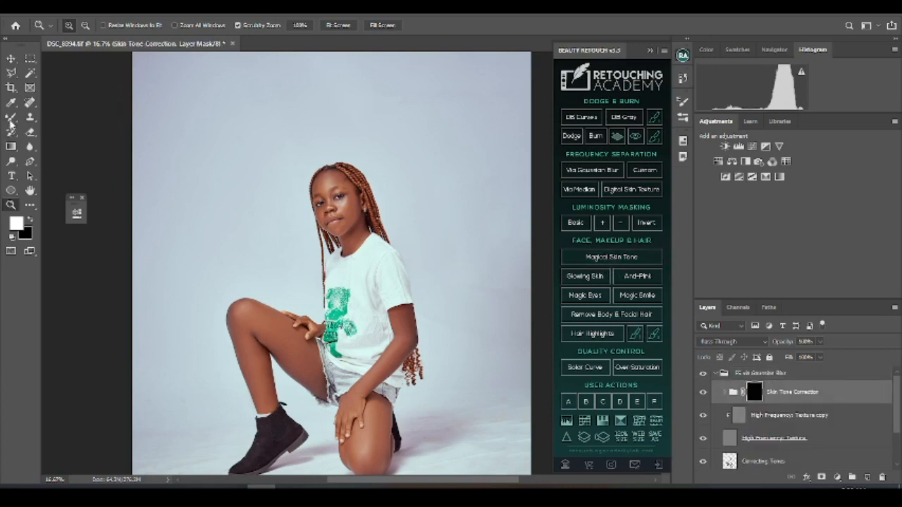
# - Paint the face and neck white on the Skin Tone Correction mask with the Brush tool, and show the mask as a red overlay
pyautogui.press('b')
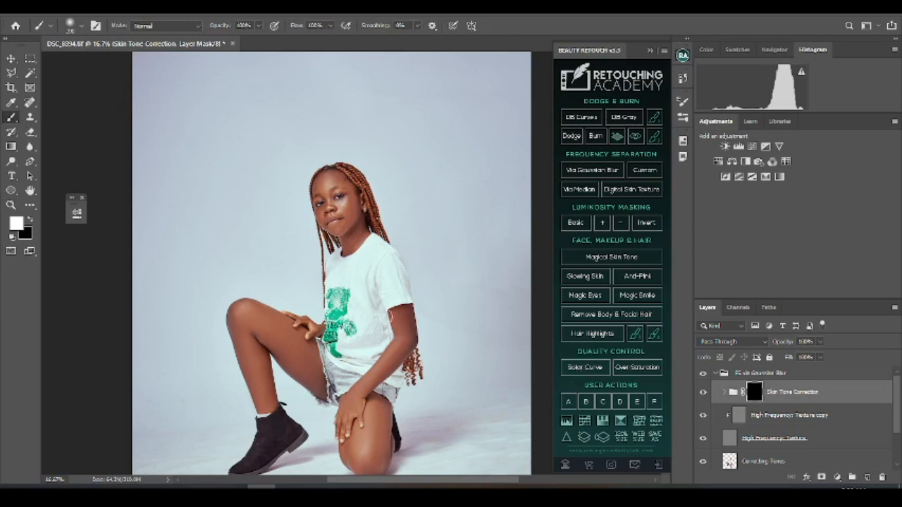
pyautogui.rightClick(13, 119)
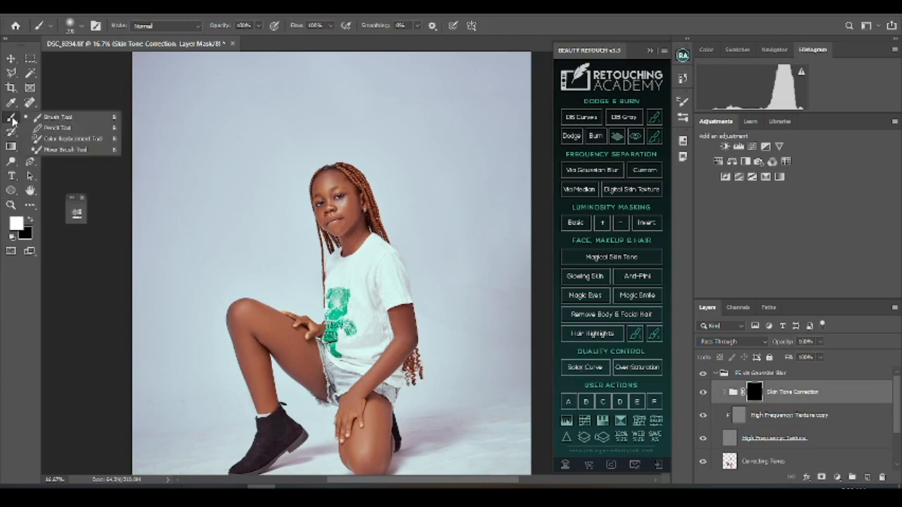
pyautogui.click(50, 120)
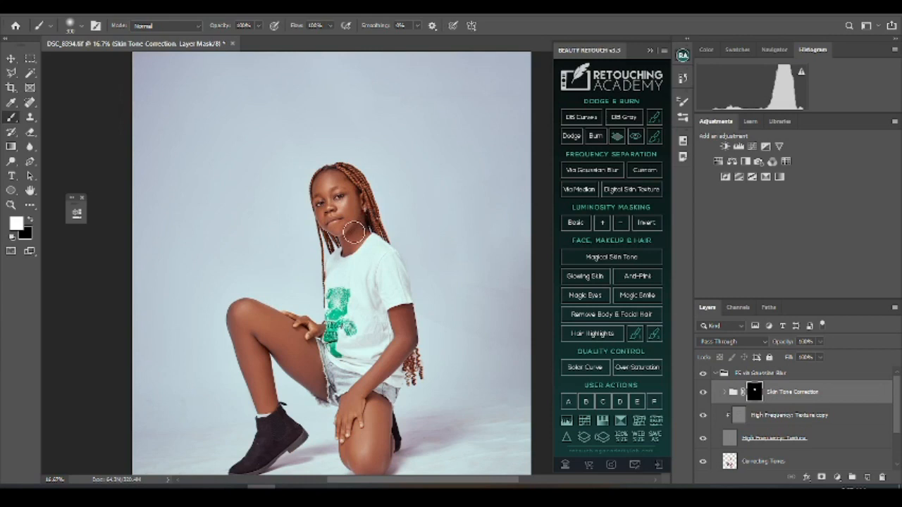
pyautogui.press('\\')
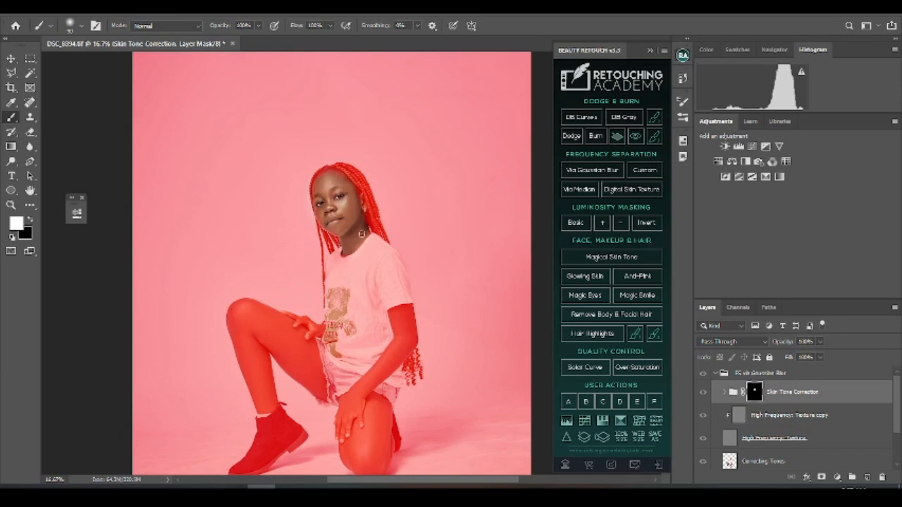
# - Reveal the skin tone correction on the kneeling leg and on the hand and arm resting over it
pyautogui.moveTo(356, 442)
pyautogui.mouseDown()
pyautogui.moveTo(354, 423)
pyautogui.moveTo(345, 446)
pyautogui.moveTo(358, 404)
pyautogui.moveTo(376, 408)
pyautogui.moveTo(378, 468)
pyautogui.moveTo(360, 457)
pyautogui.moveTo(372, 453)
pyautogui.mouseUp()
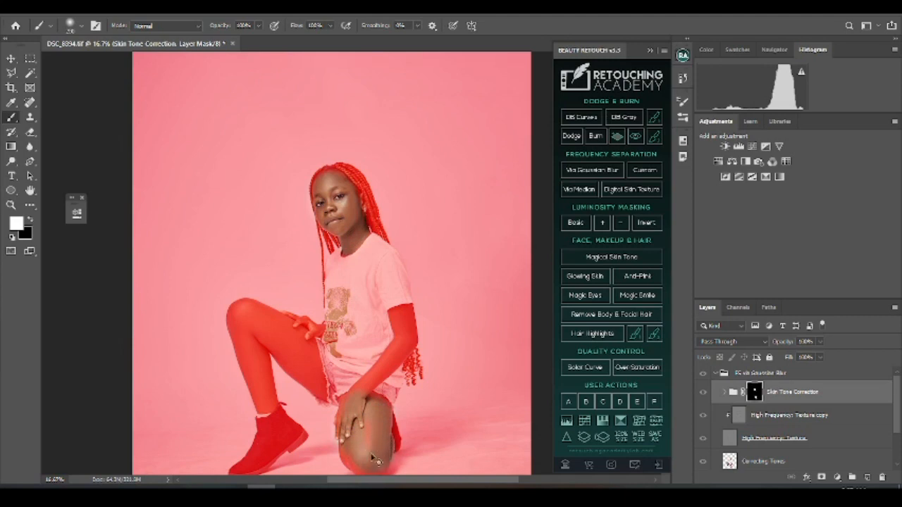
pyautogui.hotkey('ctrl', '-')
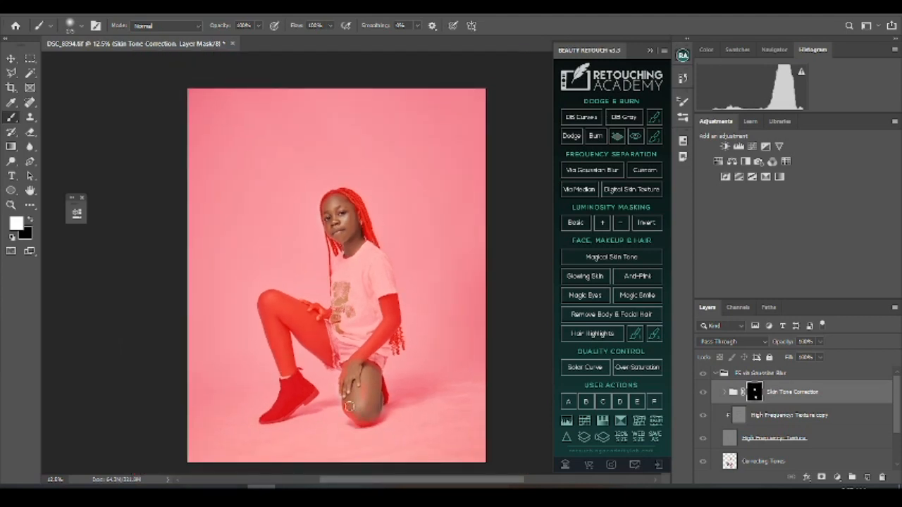
pyautogui.moveTo(350, 410)
pyautogui.mouseDown()
pyautogui.moveTo(367, 421)
pyautogui.moveTo(368, 398)
pyautogui.mouseUp()
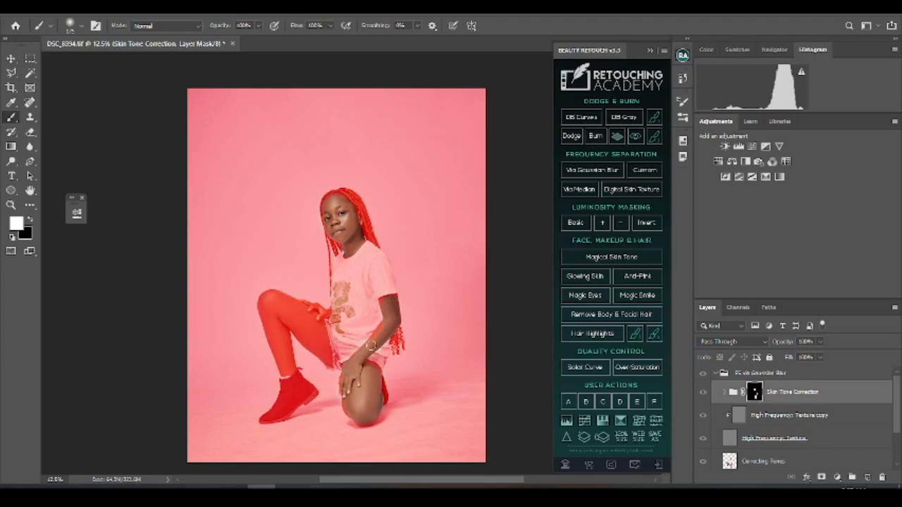
# - Paint the raised leg's thigh, knee and shin and the hand on it into the Skin Tone Correction mask
pyautogui.press(']')
pyautogui.press(']')
pyautogui.moveTo(314, 343)
pyautogui.mouseDown()
pyautogui.moveTo(319, 312)
pyautogui.moveTo(296, 311)
pyautogui.moveTo(313, 325)
pyautogui.moveTo(316, 339)
pyautogui.moveTo(298, 328)
pyautogui.moveTo(313, 345)
pyautogui.moveTo(284, 315)
pyautogui.moveTo(309, 312)
pyautogui.moveTo(269, 303)
pyautogui.mouseUp()
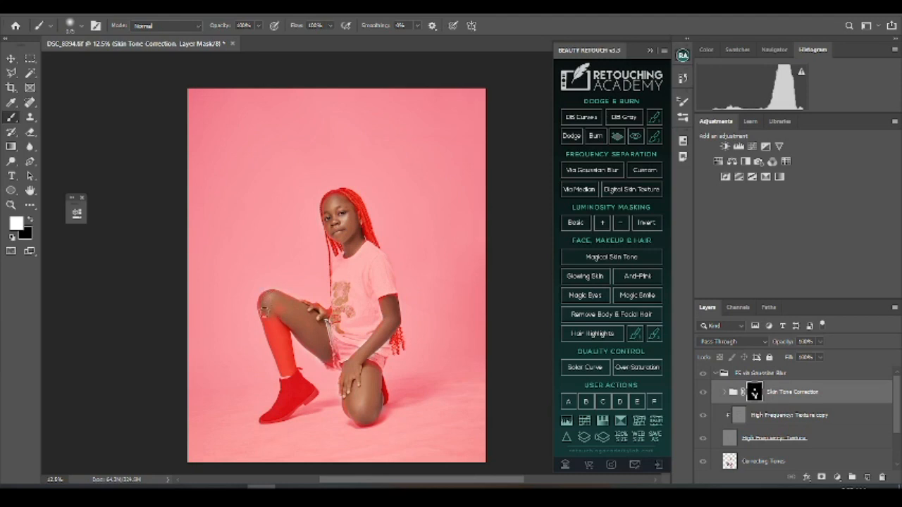
pyautogui.moveTo(266, 320); pyautogui.dragTo(269, 329)
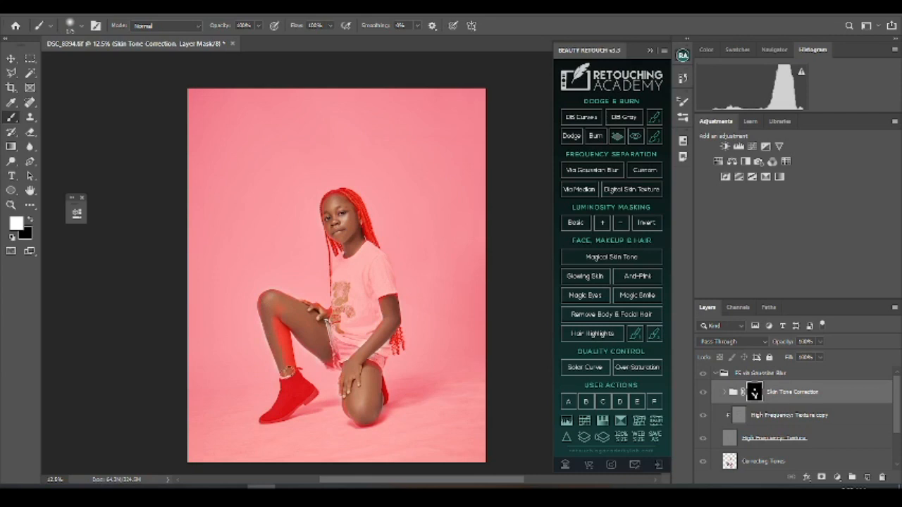
pyautogui.moveTo(290, 354)
pyautogui.mouseDown()
pyautogui.moveTo(287, 319)
pyautogui.moveTo(285, 364)
pyautogui.moveTo(281, 299)
pyautogui.mouseUp()
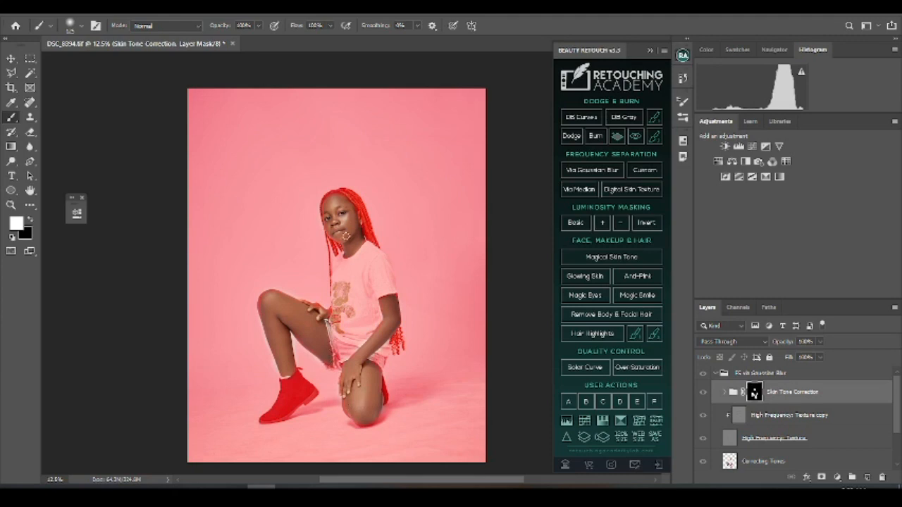
# - Mask the eyes out of the skin tone correction with black, hide the red mask overlay and restore white as the foreground color
pyautogui.scroll(1, 348, 245)
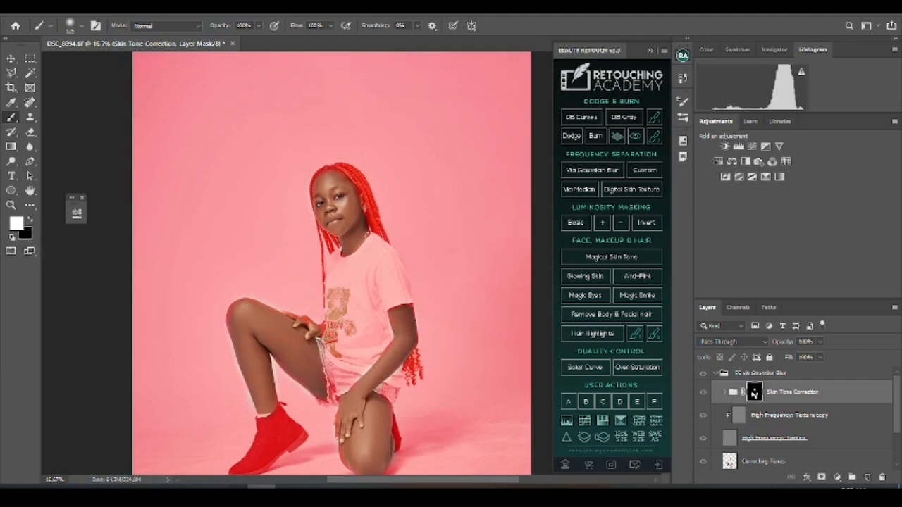
pyautogui.click(32, 224)
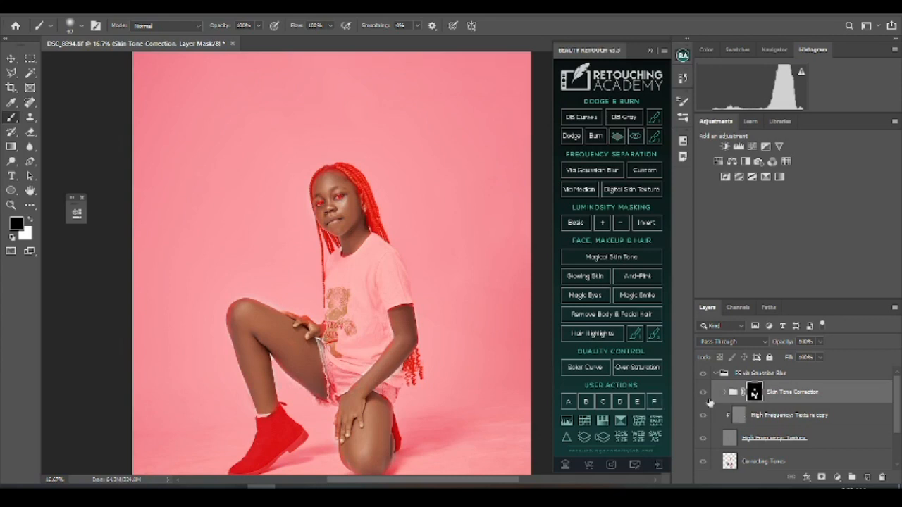
pyautogui.press('\\')
pyautogui.press('x')
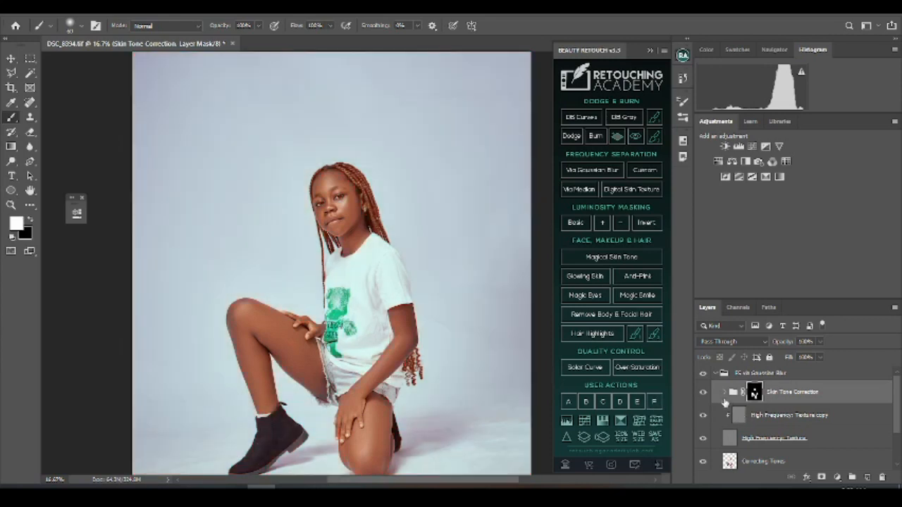
# - Toggle the Skin Tone Correction group's visibility to compare the skin with and without it
pyautogui.hotkey('ctrl', '-')
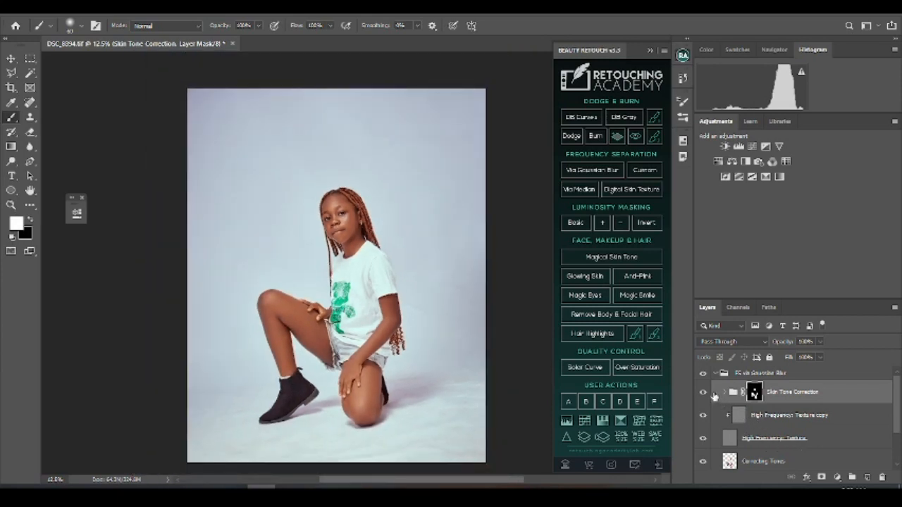
pyautogui.hotkey('ctrl', '+')
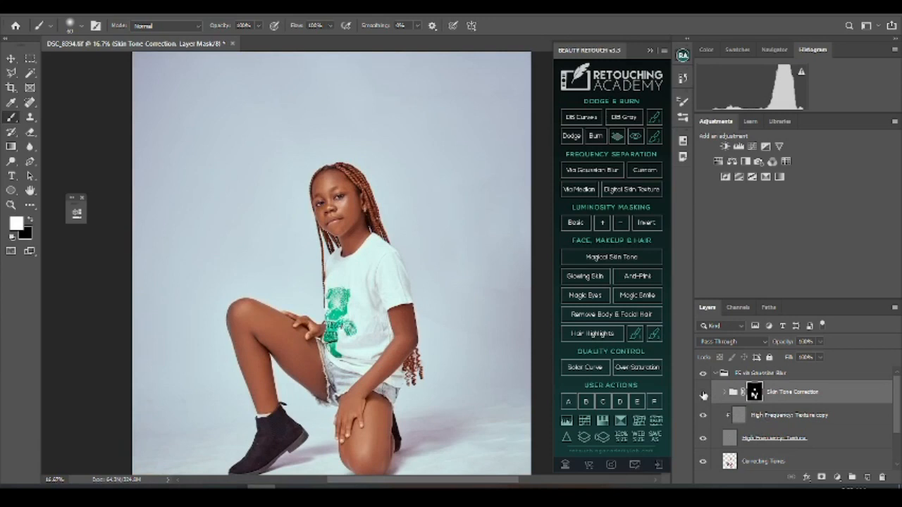
pyautogui.click(703, 395)
# - Expand the Skin Tone Correction group and set the upper Adjust Hue & Sat Here fill to a deeper orange-brown
pyautogui.click(724, 393)
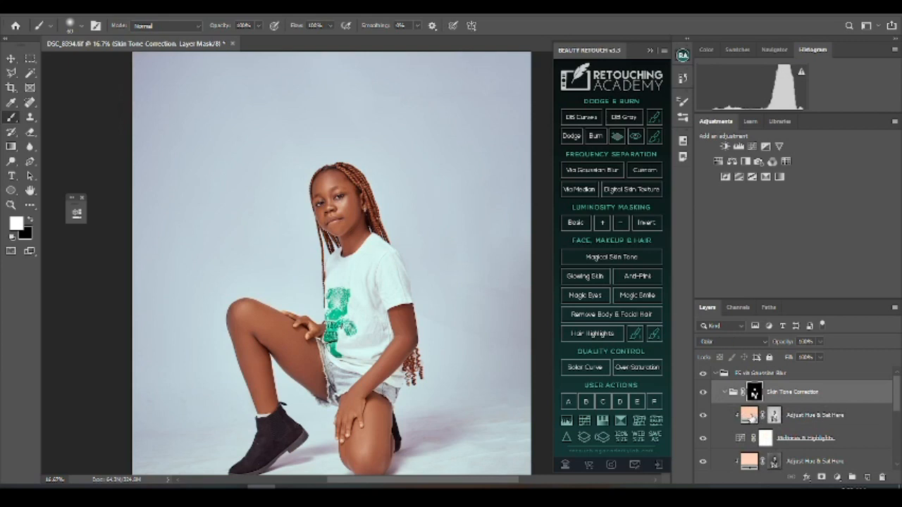
pyautogui.doubleClick(747, 416)
pyautogui.click(666, 167)
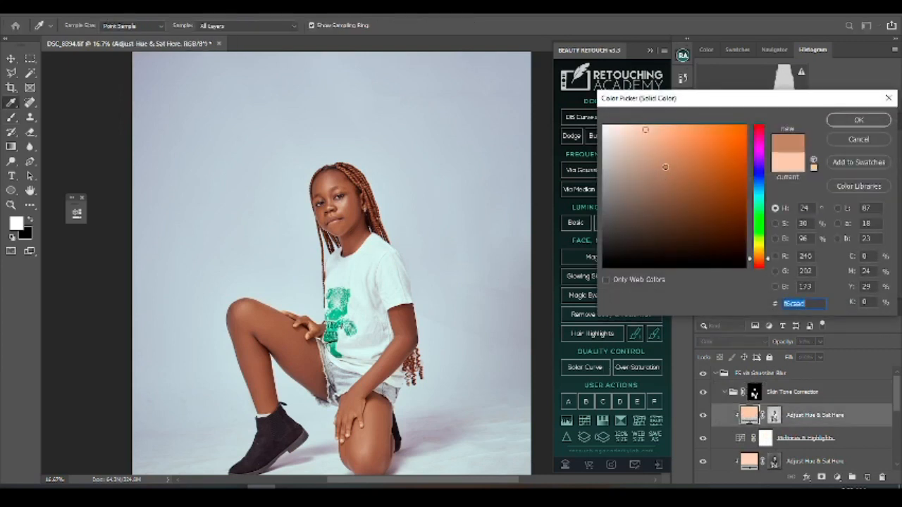
pyautogui.moveTo(665, 164); pyautogui.dragTo(667, 162)
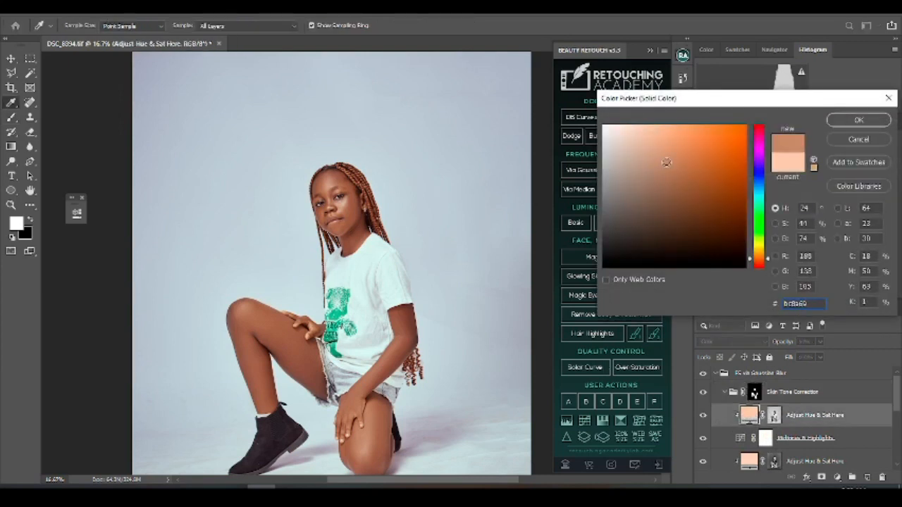
pyautogui.click(672, 160)
pyautogui.click(848, 124)
# - Set the lower Adjust Hue & Sat Here fill color to bb855d
pyautogui.doubleClick(749, 461)
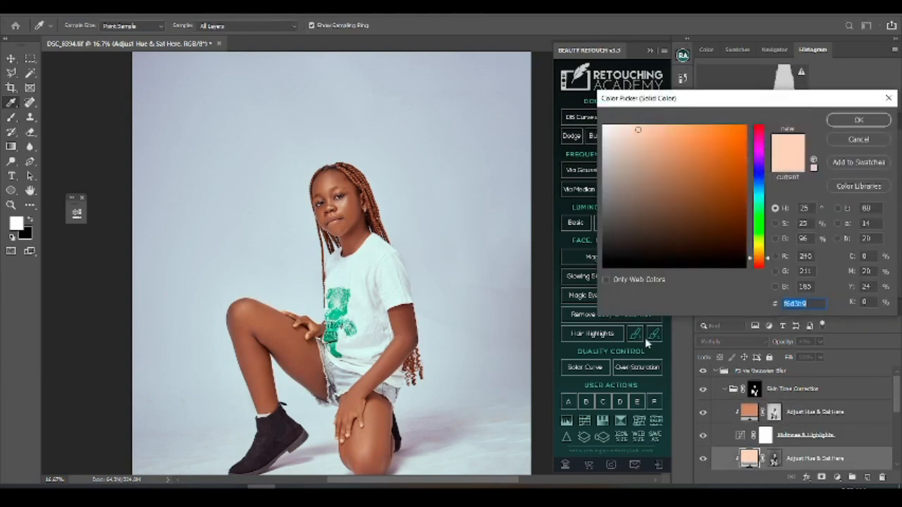
pyautogui.click(673, 168)
pyautogui.moveTo(673, 168); pyautogui.dragTo(674, 162)
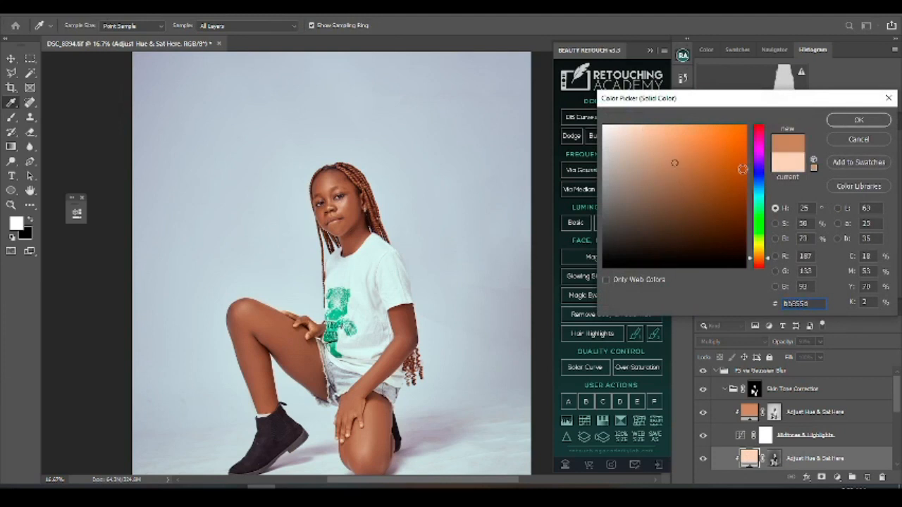
pyautogui.click(850, 125)
# - Add a Curves adjustment layer above the upper Adjust Hue & Sat Here layer and slightly raise the curve's midpoint
pyautogui.click(793, 416)
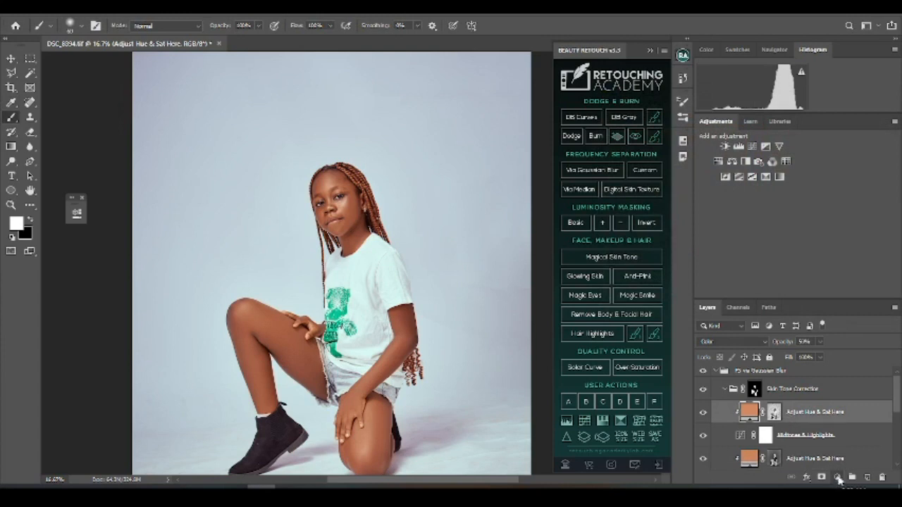
pyautogui.click(839, 479)
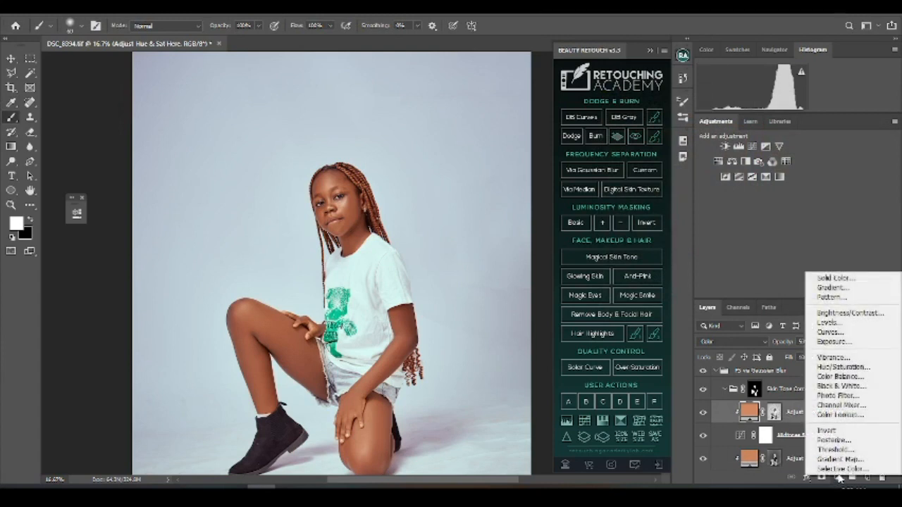
pyautogui.click(843, 333)
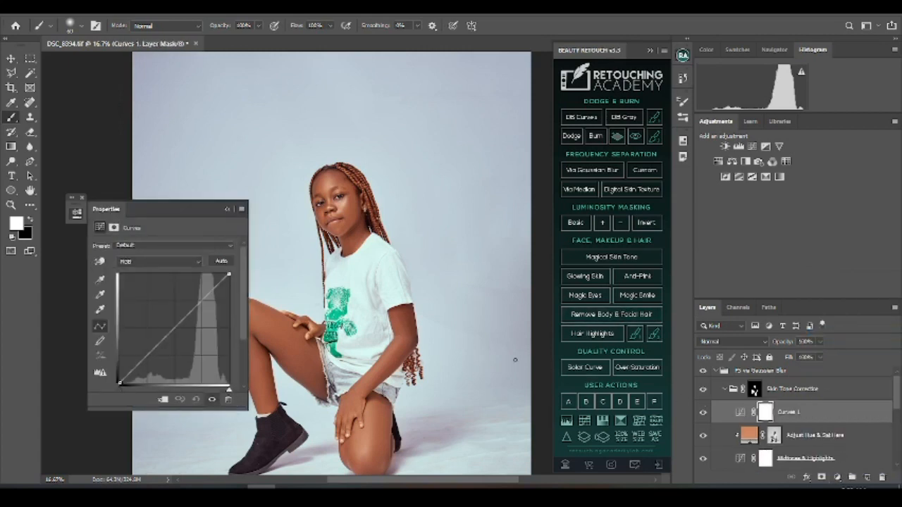
pyautogui.click(838, 477)
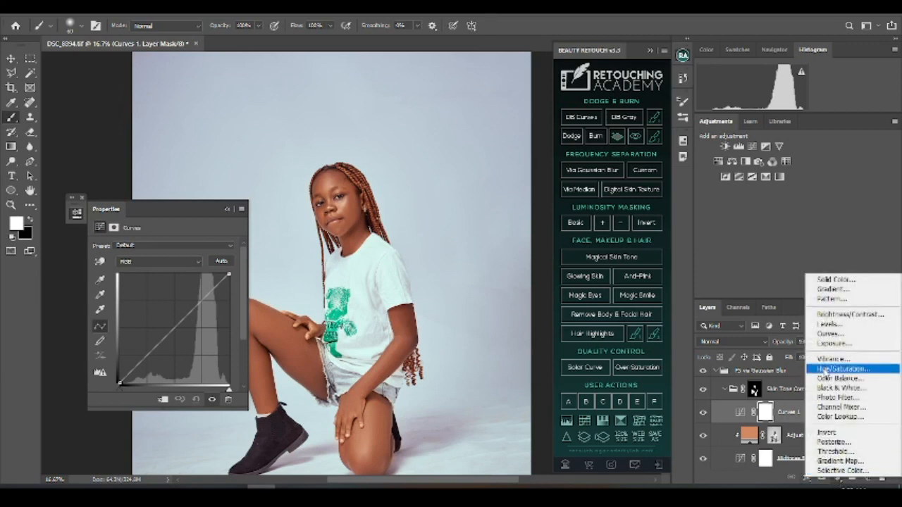
pyautogui.click(764, 418)
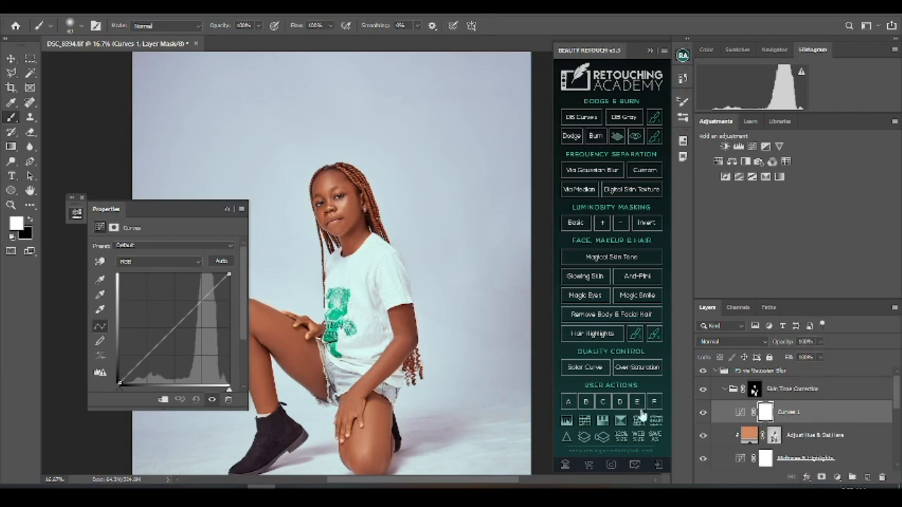
pyautogui.click(173, 328)
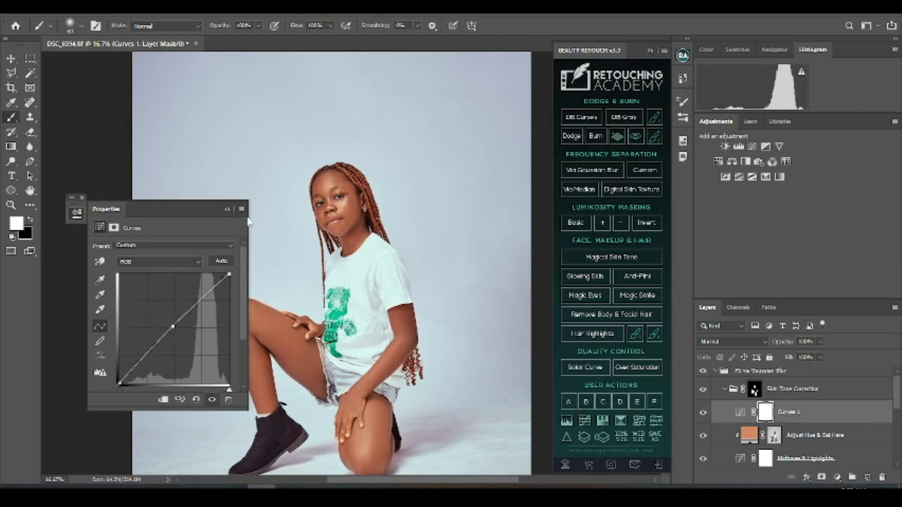
pyautogui.click(227, 209)
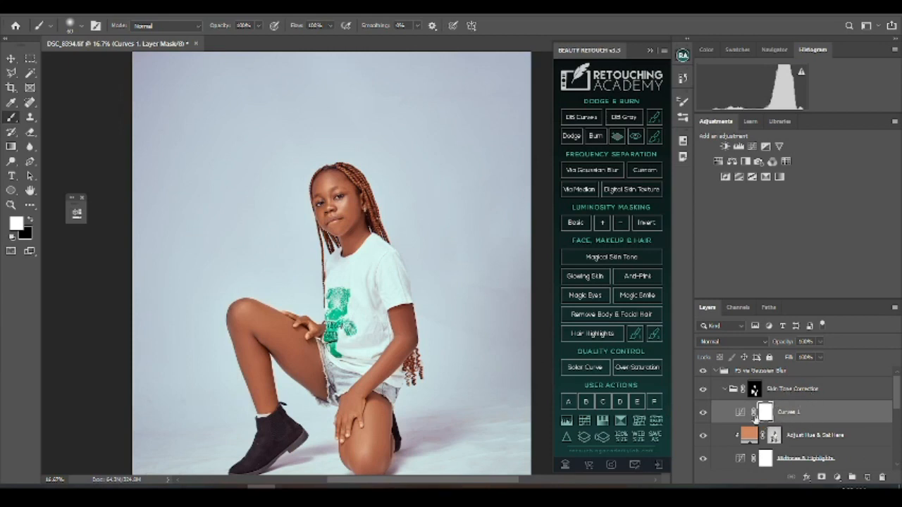
# - Collapse the FS via Gaussian Blur group and toggle its visibility to compare the corrected skin tone with the original portrait
pyautogui.click(726, 391)
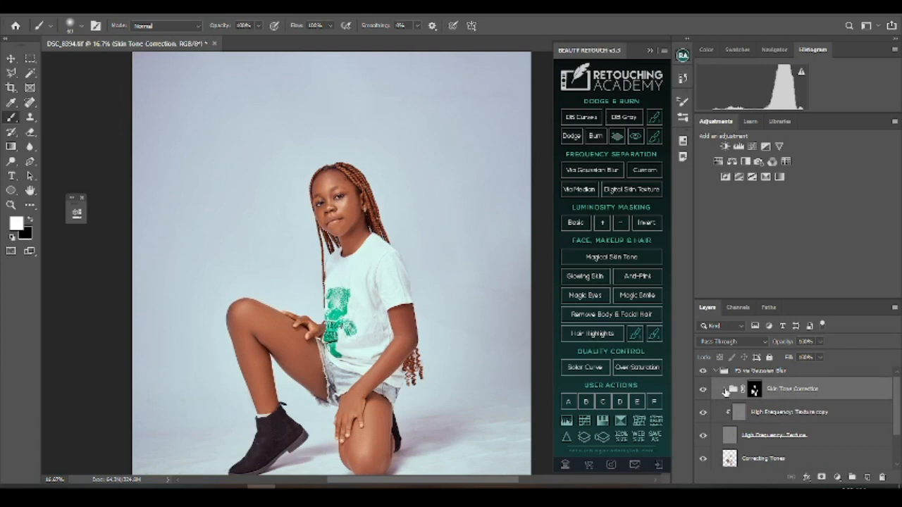
pyautogui.click(726, 391)
pyautogui.click(782, 413)
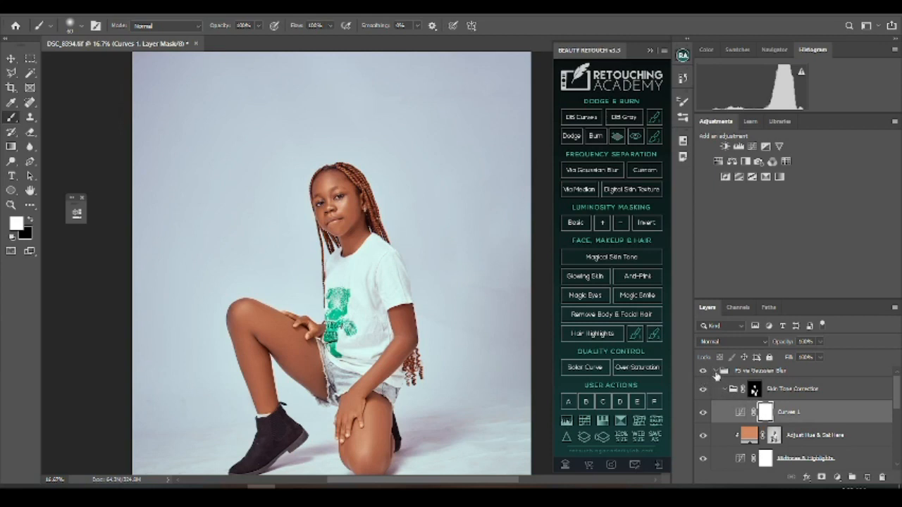
pyautogui.click(717, 374)
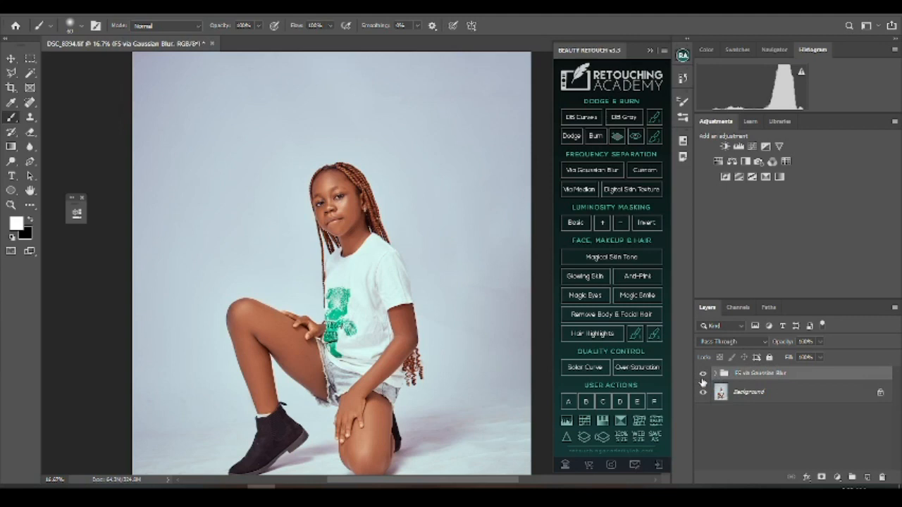
pyautogui.hotkey('ctrl', '+')
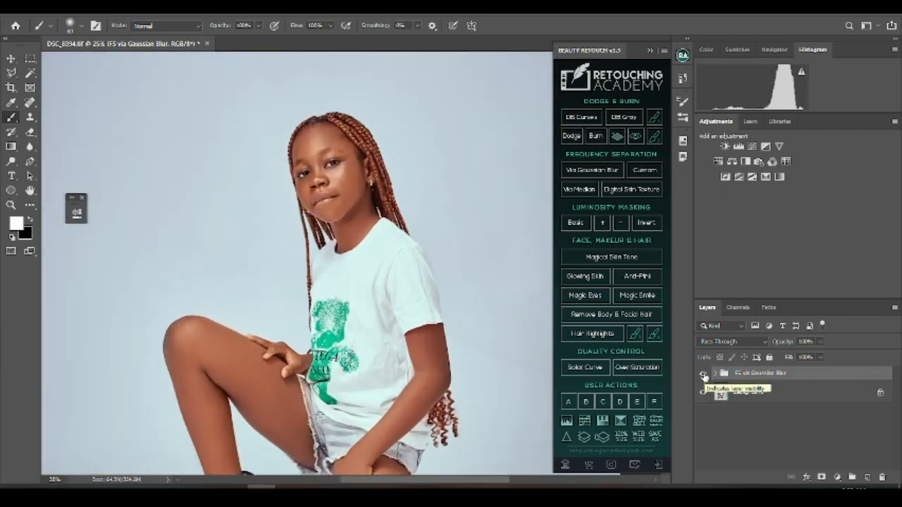
pyautogui.click(704, 375)
pyautogui.click(704, 375)
pyautogui.click(703, 374)
pyautogui.click(704, 375)
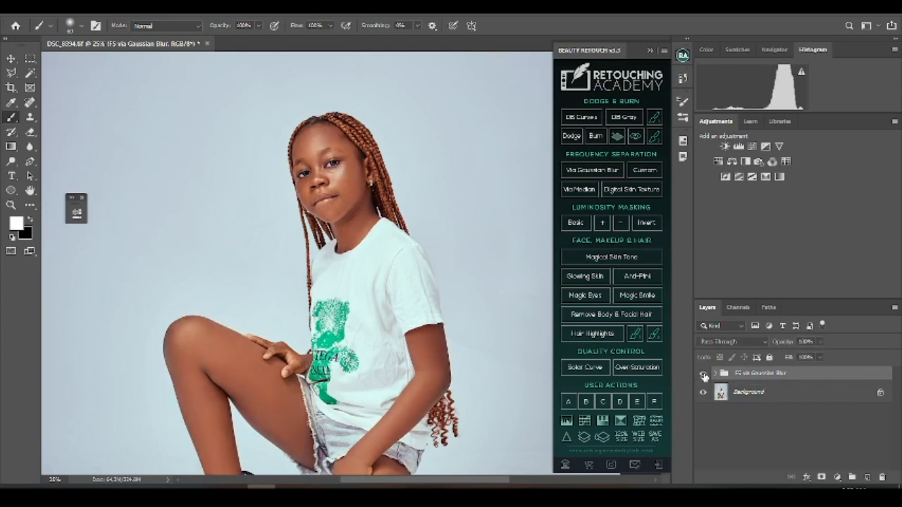
pyautogui.hotkey('ctrl', '-')
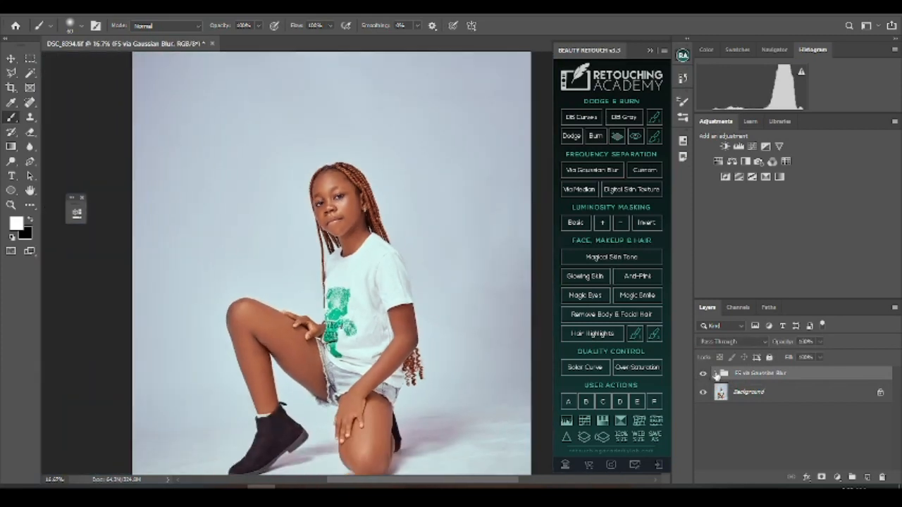
# - Make Curves 1 in the FS via Gaussian Blur group active and outline the inner thigh area beside the shorts with the Patch tool
pyautogui.click(717, 375)
pyautogui.click(785, 418)
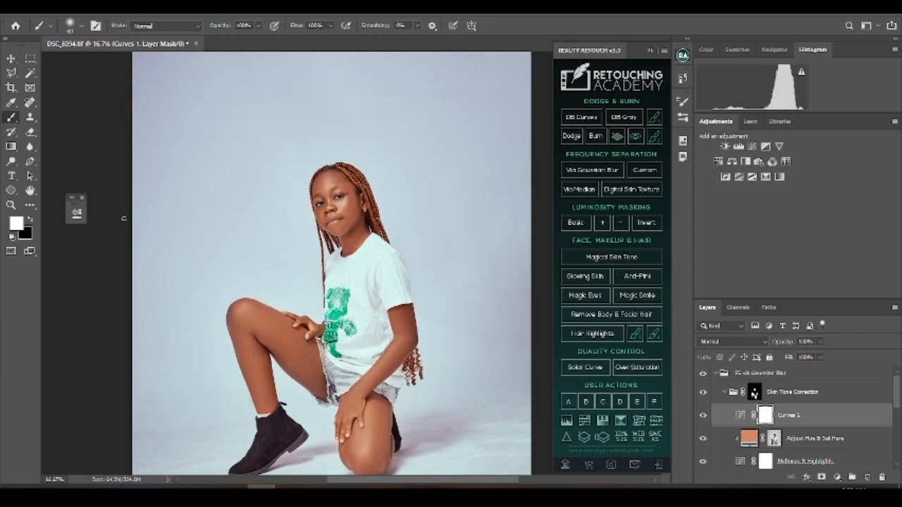
pyautogui.rightClick(12, 118)
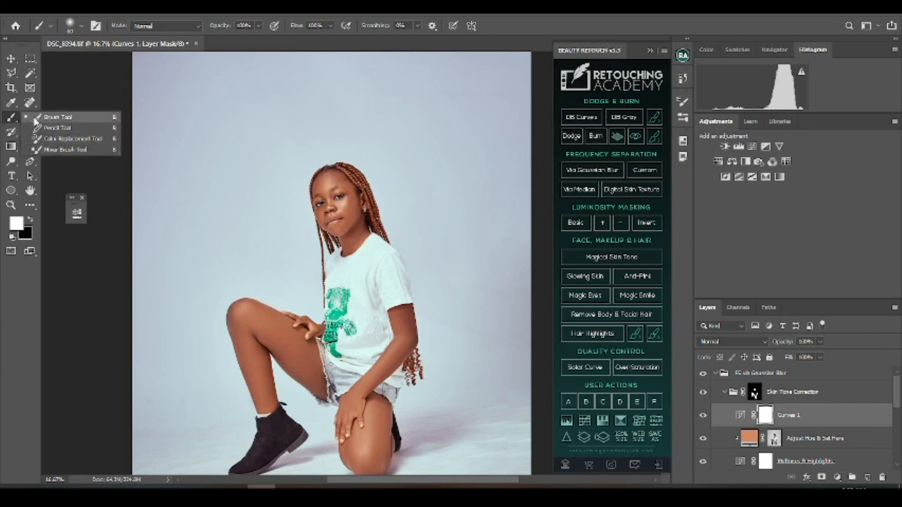
pyautogui.click(12, 117)
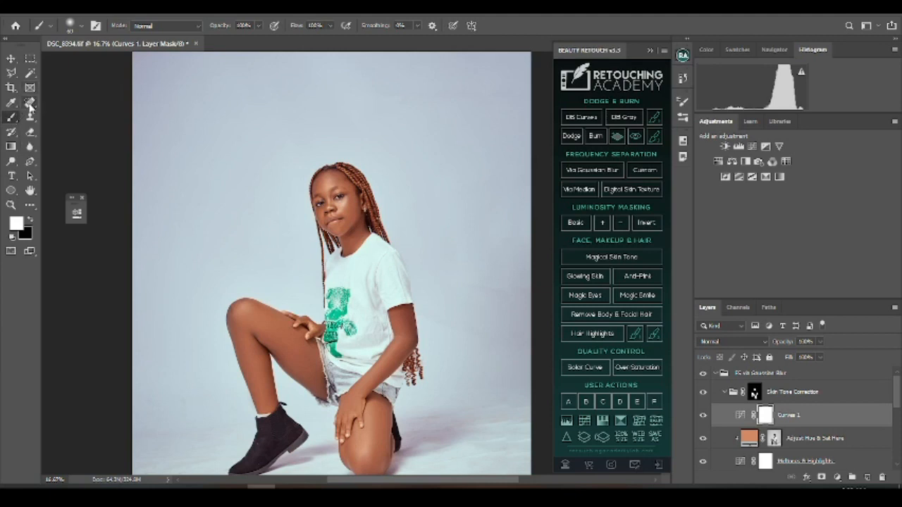
pyautogui.moveTo(30, 103); pyautogui.dragTo(74, 127)
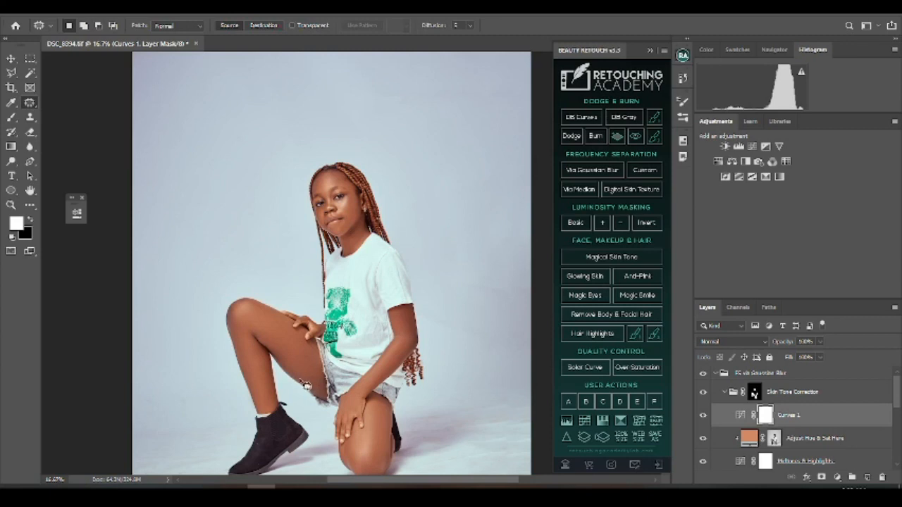
pyautogui.moveTo(312, 372)
pyautogui.mouseDown()
pyautogui.moveTo(325, 374)
pyautogui.moveTo(331, 410)
pyautogui.moveTo(326, 403)
pyautogui.mouseUp()
pyautogui.moveTo(328, 371); pyautogui.dragTo(330, 373)
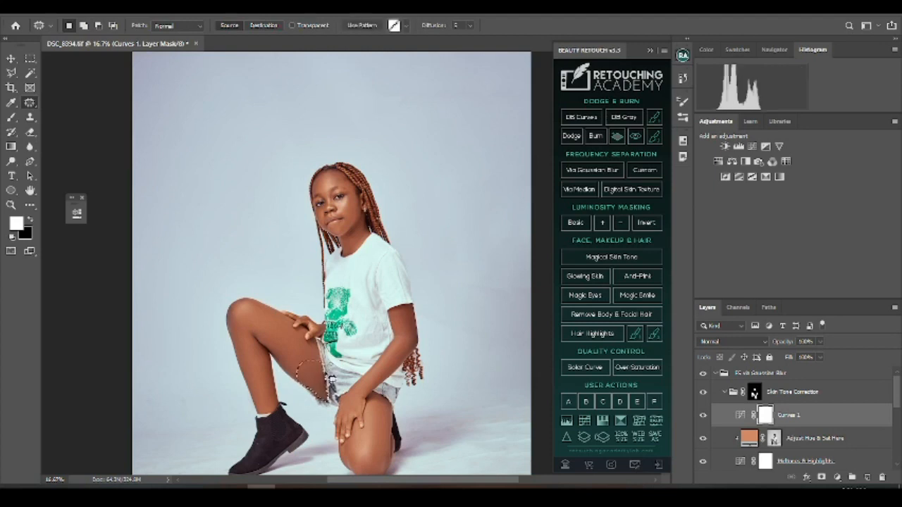
pyautogui.press('shift')
# - Feather the inner thigh selection by 2 pixels
pyautogui.rightClick(320, 362)
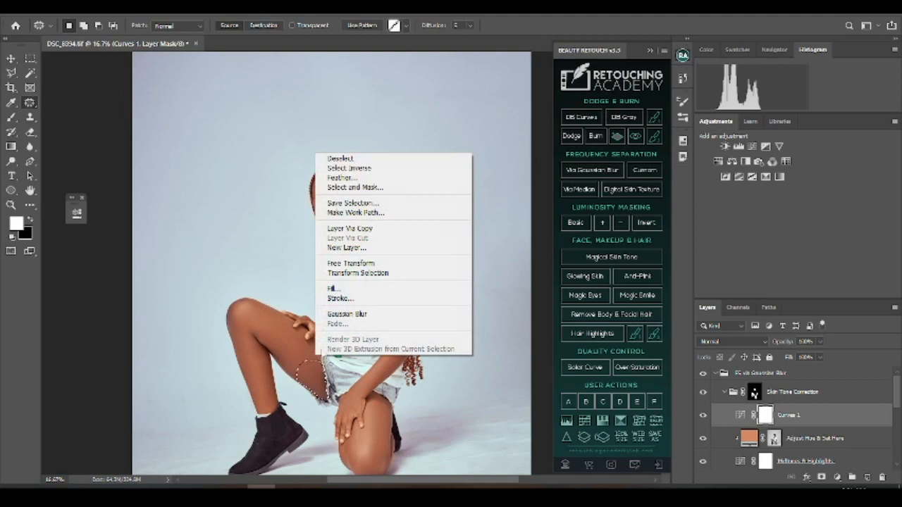
pyautogui.click(346, 177)
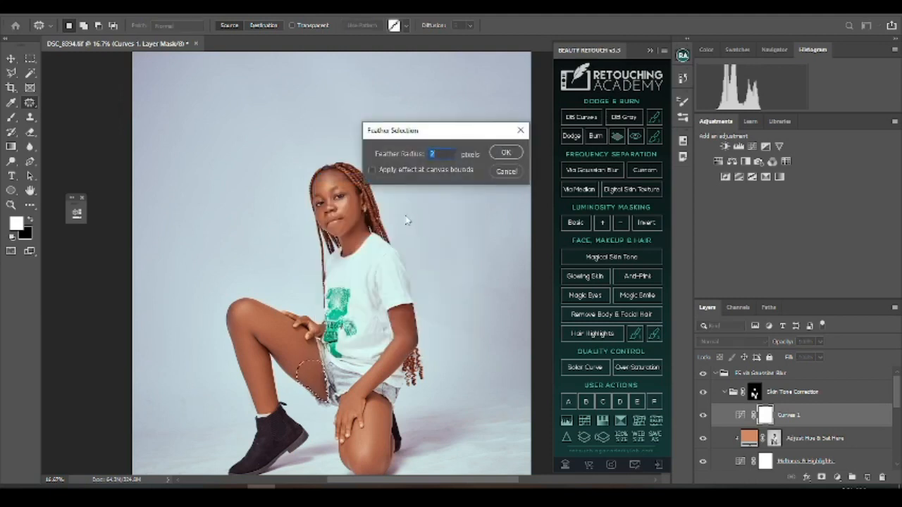
pyautogui.write('2')
pyautogui.press('Return')
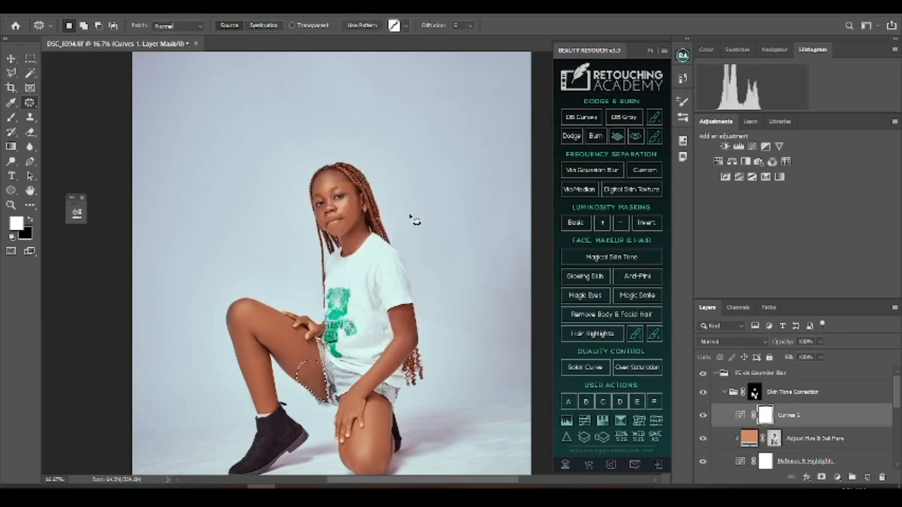
# - Add a Color Balance adjustment layer masked to the thigh selection and shift its midtones slightly toward yellow
pyautogui.click(823, 478)
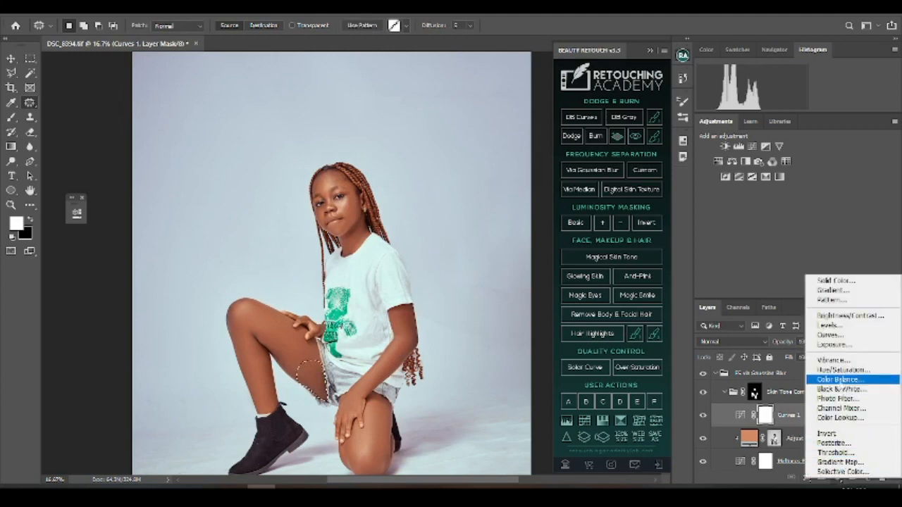
pyautogui.click(838, 381)
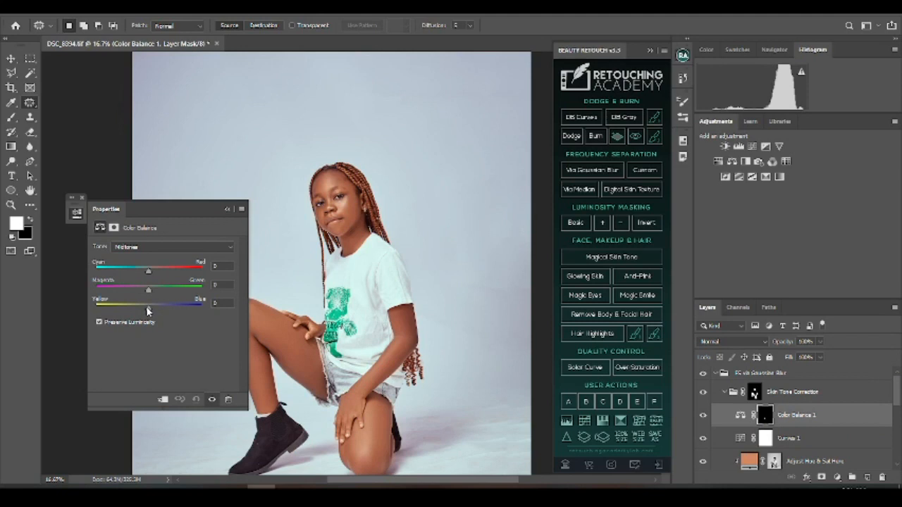
pyautogui.moveTo(147, 307); pyautogui.dragTo(145, 306)
pyautogui.click(227, 210)
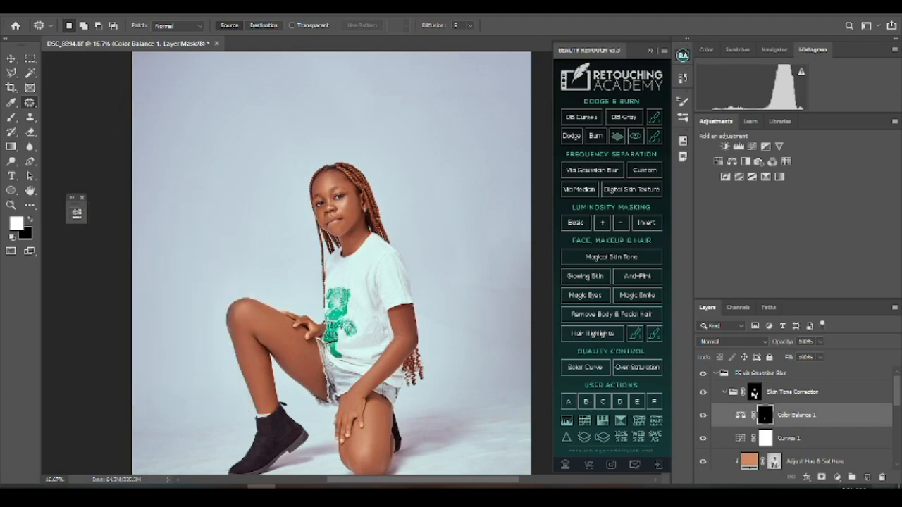
# - Add a Curves adjustment layer above Color Balance 1 and place a control point near the middle of its RGB curve
pyautogui.click(837, 477)
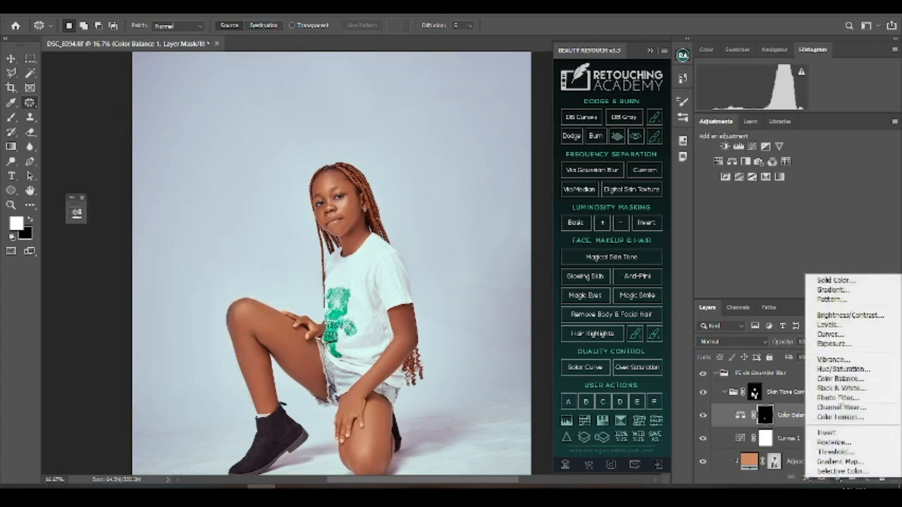
pyautogui.click(830, 334)
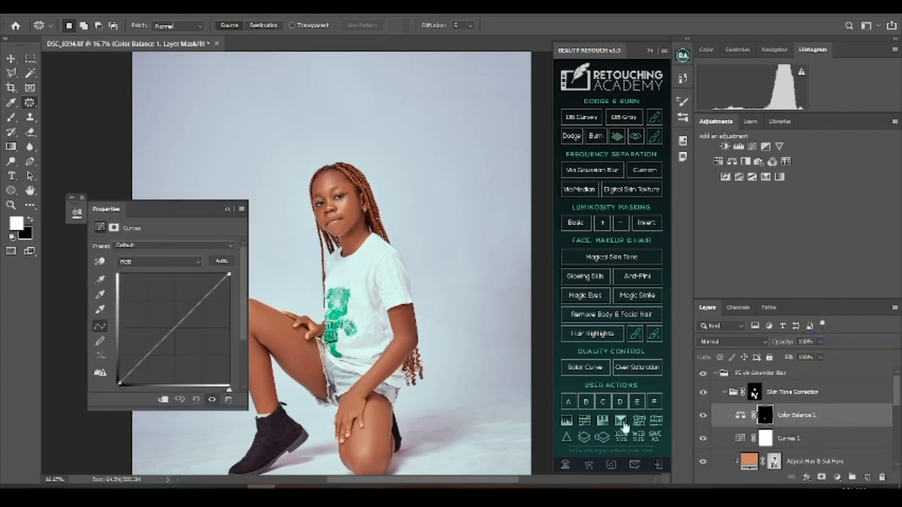
pyautogui.click(173, 328)
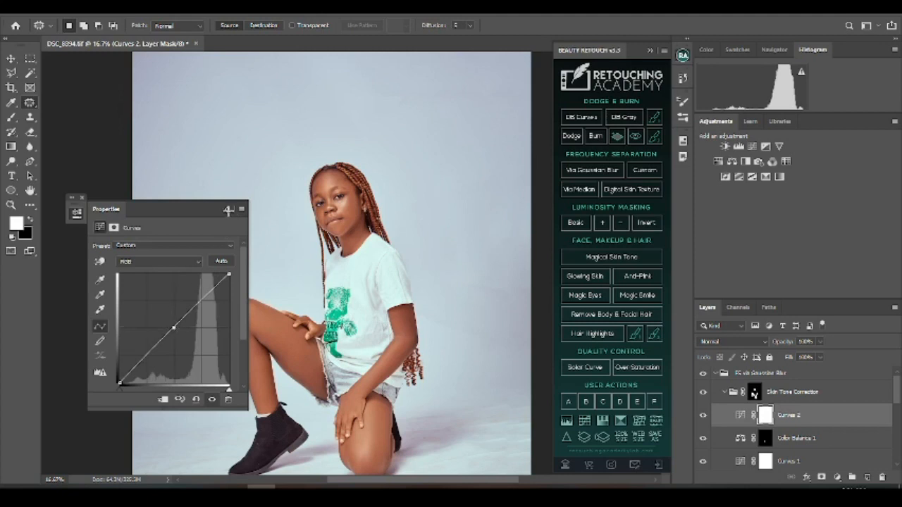
pyautogui.click(227, 210)
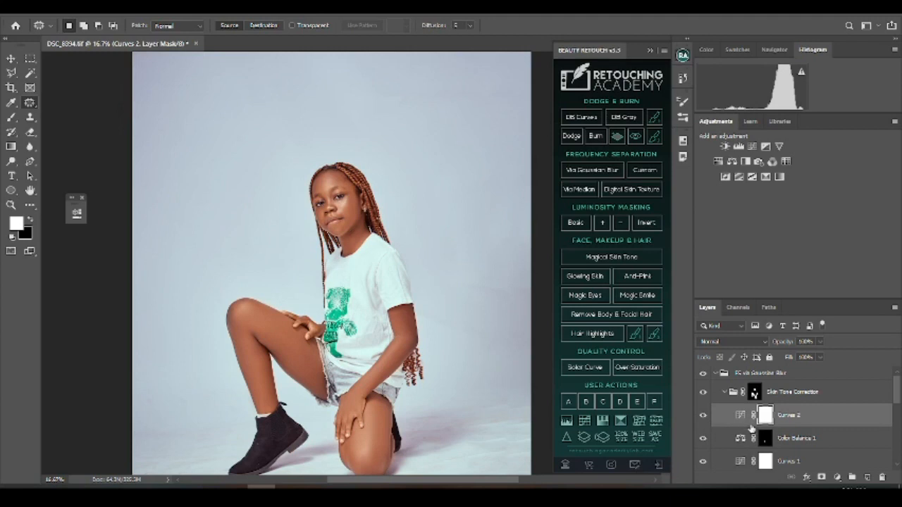
# - Toggle the visibility of the Curves 2 layer to compare its effect on the skin
pyautogui.click(704, 441)
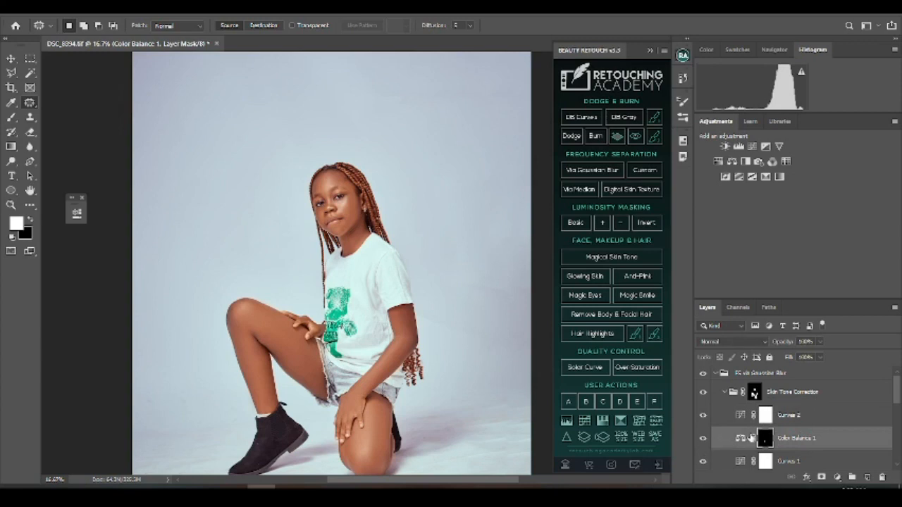
pyautogui.click(768, 419)
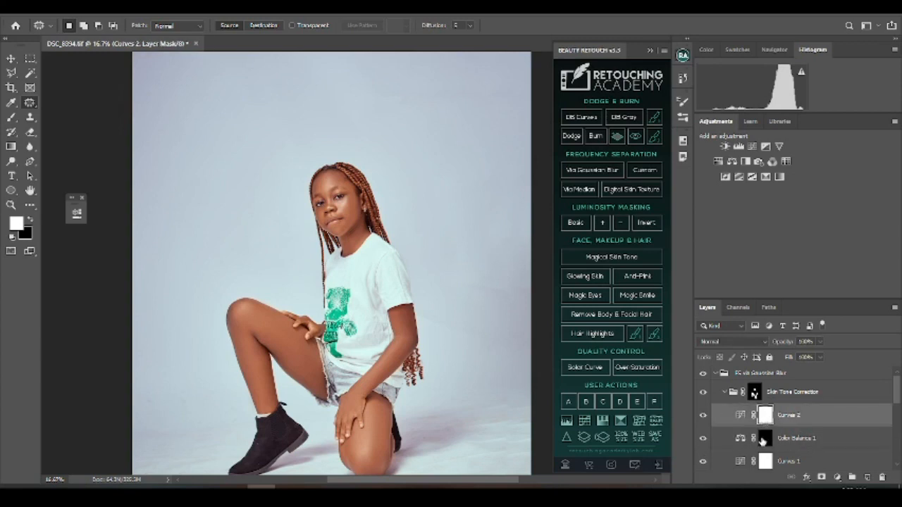
pyautogui.click(703, 417)
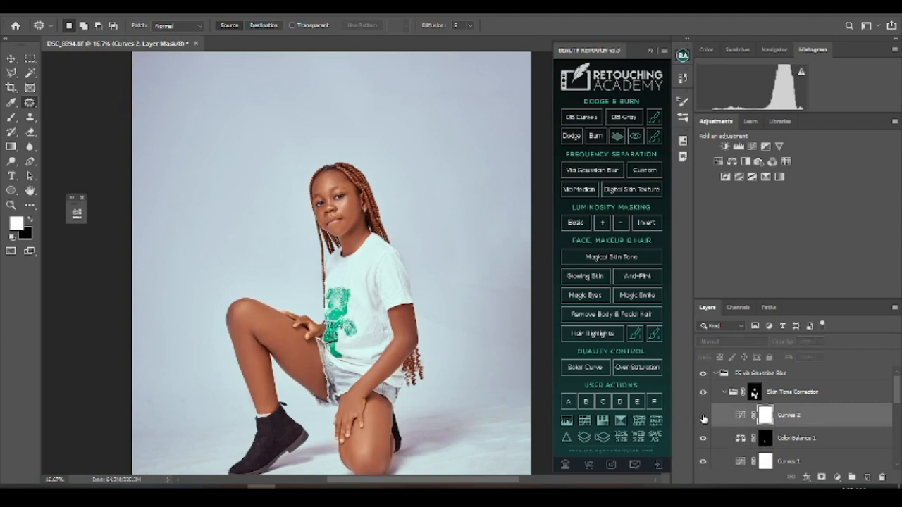
pyautogui.click(703, 417)
pyautogui.click(703, 417)
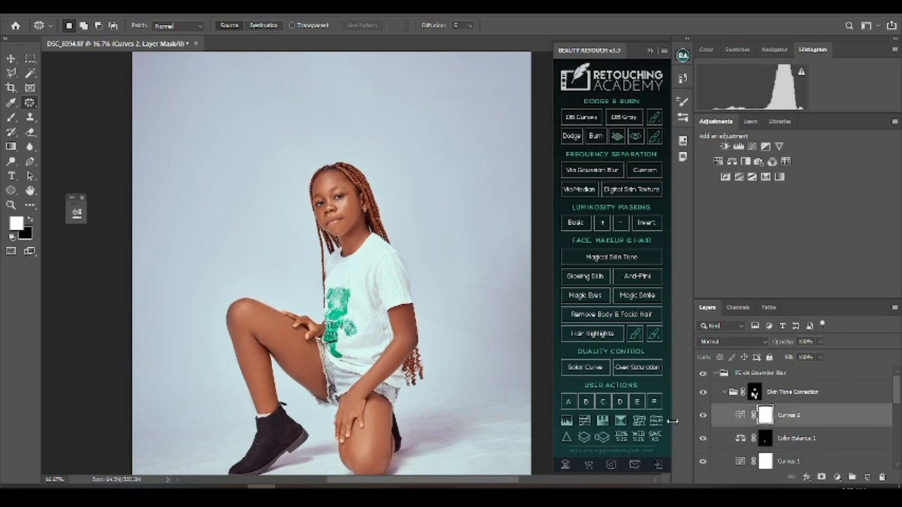
# - Group the Color Balance 1 and Curves 2 layers inside the Skin Tone Correction group
pyautogui.click(764, 440)
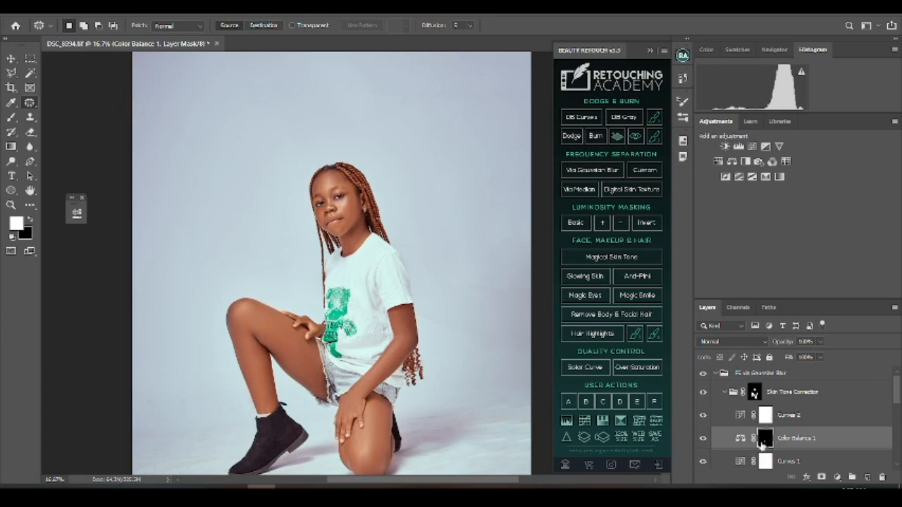
pyautogui.moveTo(767, 444); pyautogui.dragTo(765, 416)
pyautogui.keyDown('shift'); pyautogui.click(796, 419); pyautogui.keyUp('shift')
pyautogui.hotkey('ctrl', 'g')
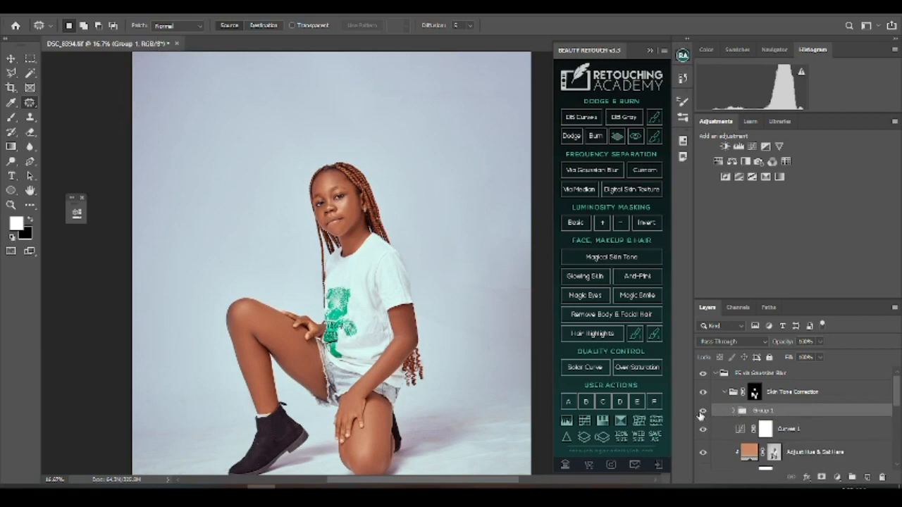
# - Toggle Group 1's visibility to compare the thigh correction at closer range
pyautogui.hotkey('ctrl', '+')
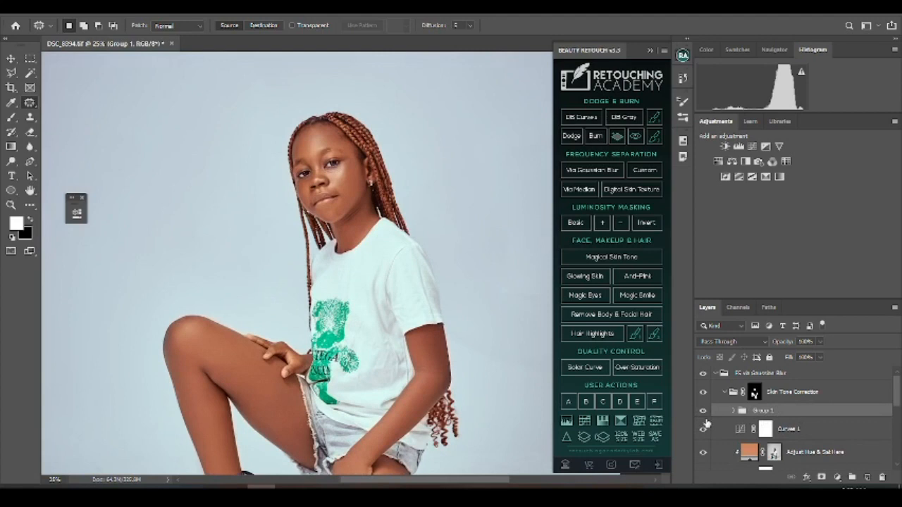
pyautogui.moveTo(512, 413); pyautogui.dragTo(506, 339)
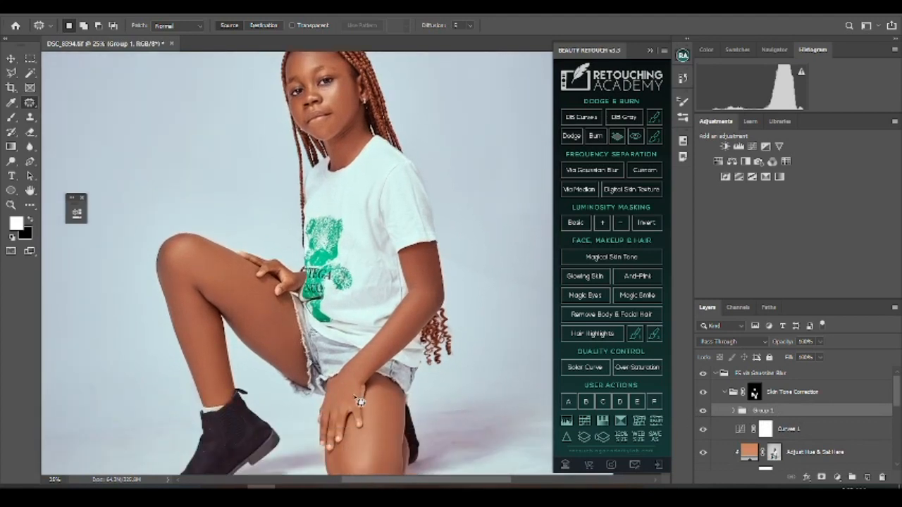
pyautogui.click(703, 414)
pyautogui.click(702, 413)
pyautogui.click(702, 415)
pyautogui.click(703, 414)
pyautogui.hotkey('ctrl', '-')
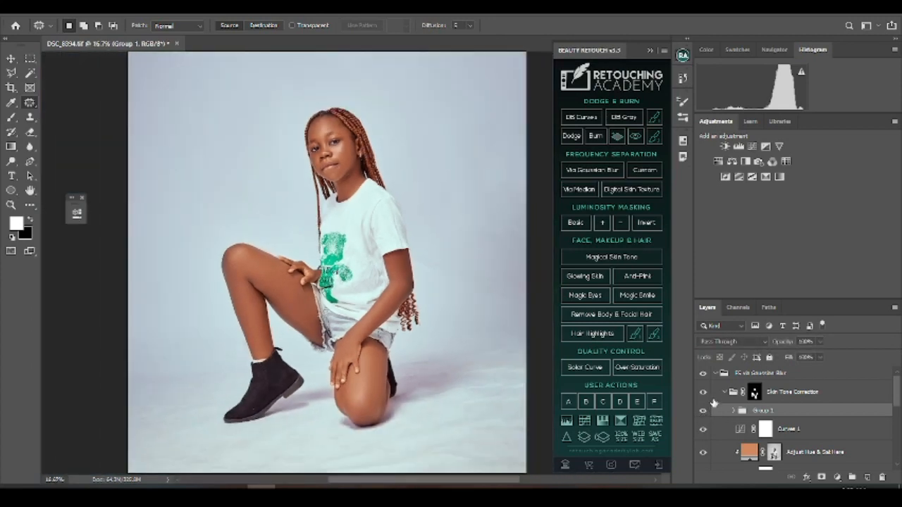
# - Add a Levels adjustment above Group 1 in the Skin Tone Correction group, with input black at 9 and input white at 248
pyautogui.click(716, 374)
pyautogui.hotkey('ctrl', '-')
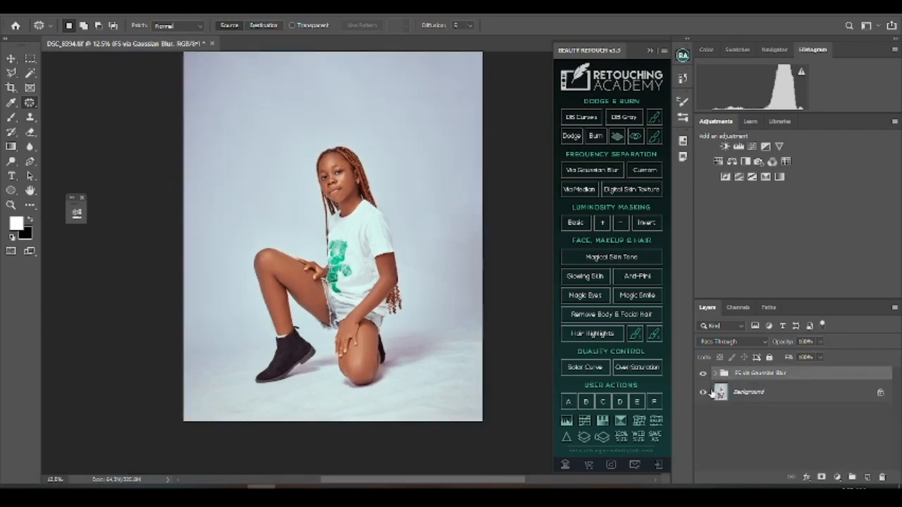
pyautogui.click(714, 376)
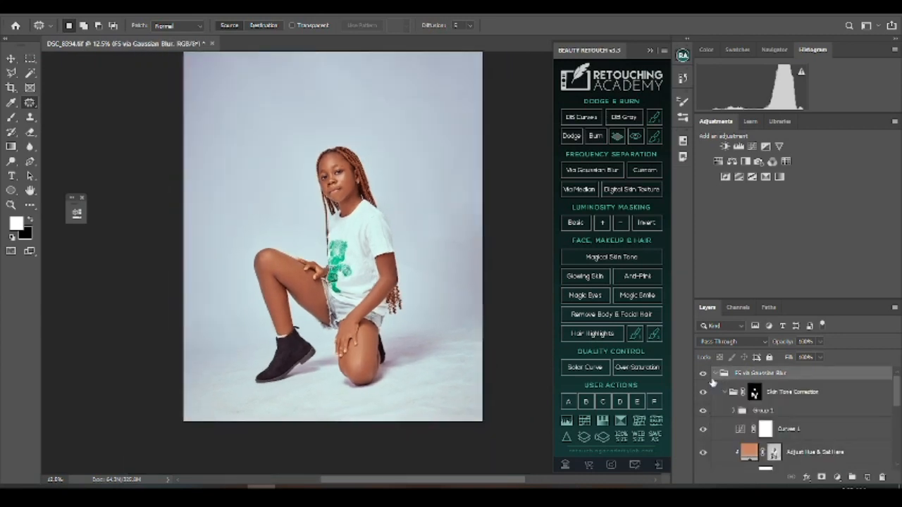
pyautogui.click(775, 397)
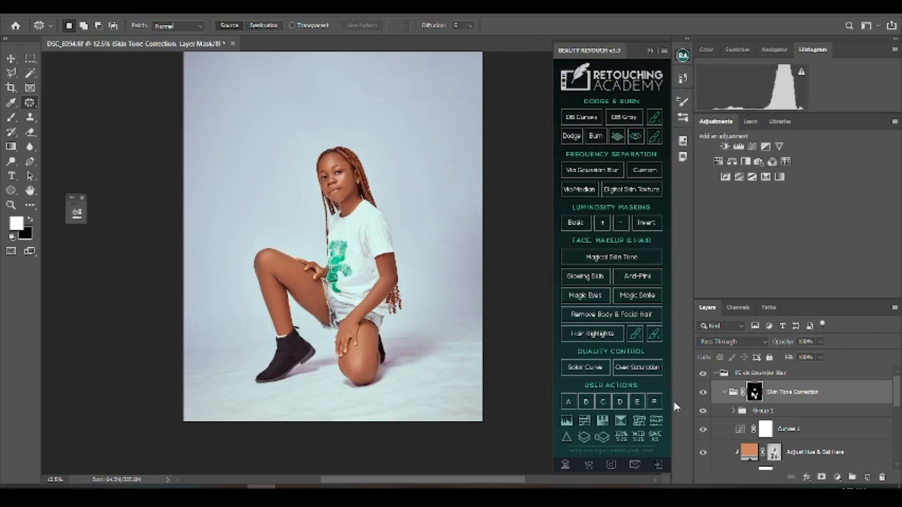
pyautogui.click(838, 477)
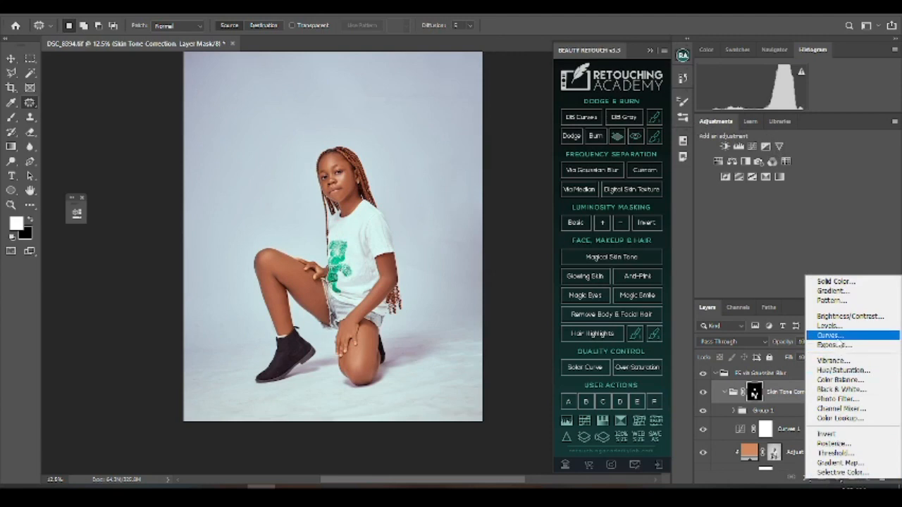
pyautogui.click(831, 327)
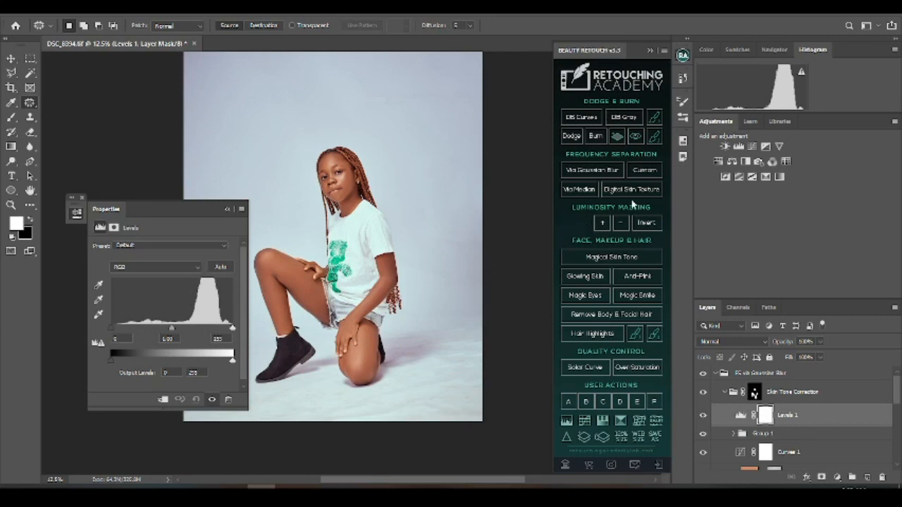
pyautogui.moveTo(110, 328); pyautogui.dragTo(115, 331)
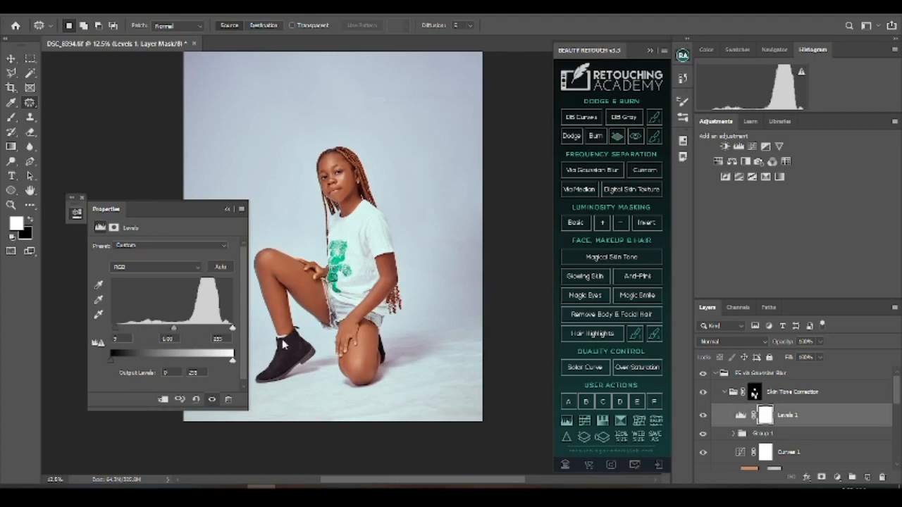
pyautogui.moveTo(233, 329); pyautogui.dragTo(230, 329)
# - Toggle the Levels adjustment's visibility to compare the skin contrast, and collapse its properties
pyautogui.click(213, 401)
pyautogui.click(212, 401)
pyautogui.click(213, 402)
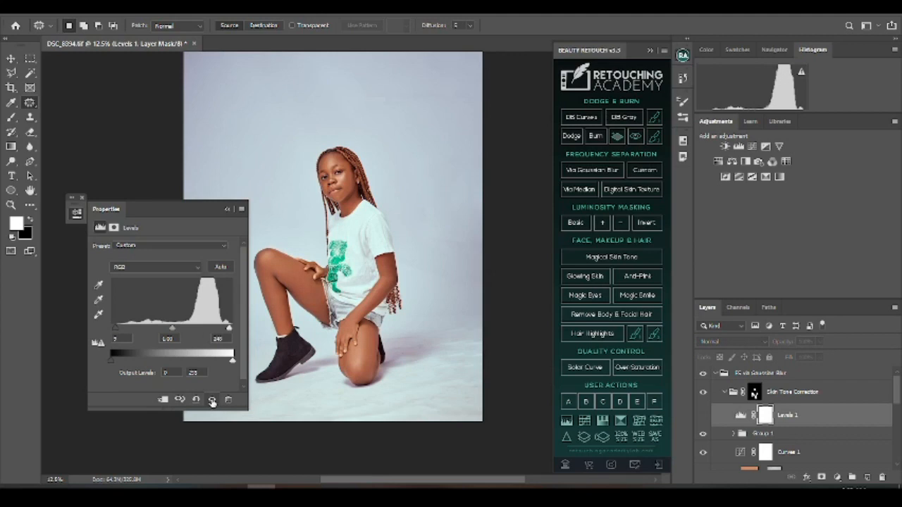
pyautogui.click(213, 402)
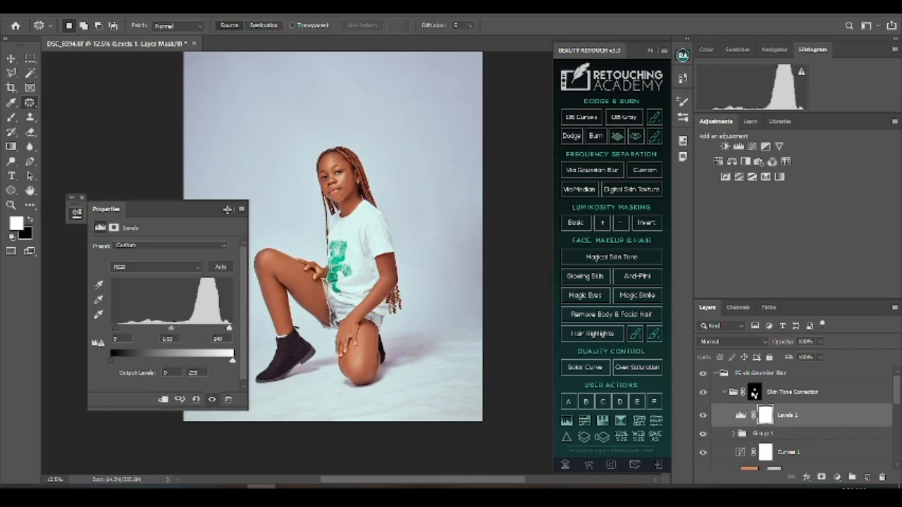
pyautogui.click(227, 209)
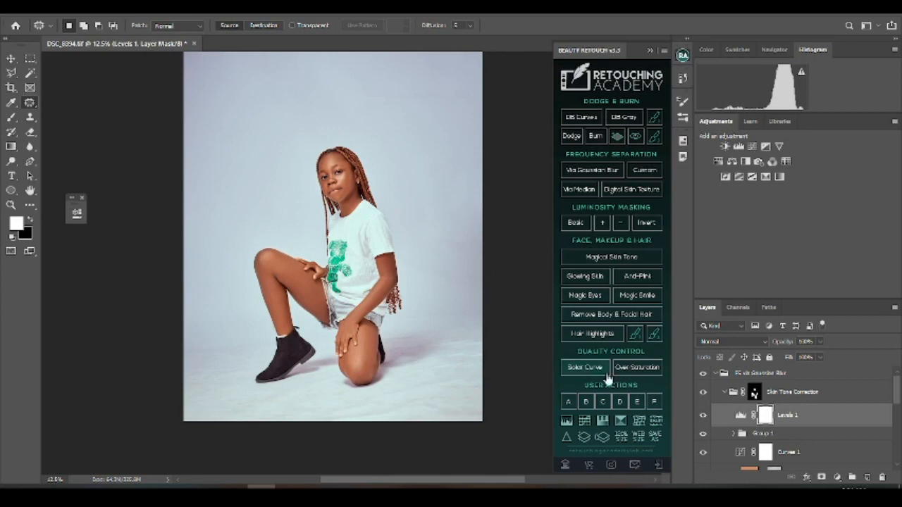
# - Collapse the FS via Gaussian Blur group and toggle its visibility to compare the full retouch with the original portrait
pyautogui.click(715, 373)
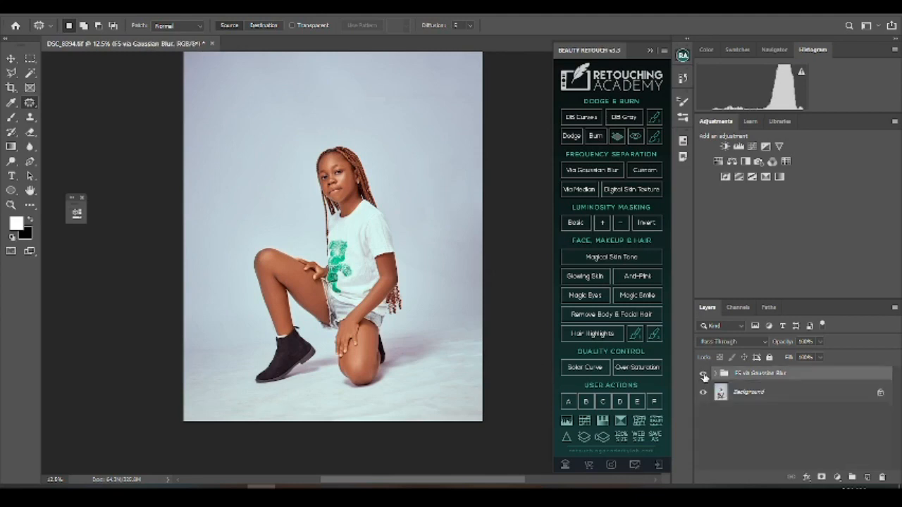
pyautogui.click(704, 377)
pyautogui.click(704, 377)
pyautogui.click(704, 376)
pyautogui.click(704, 377)
pyautogui.click(703, 377)
pyautogui.click(703, 377)
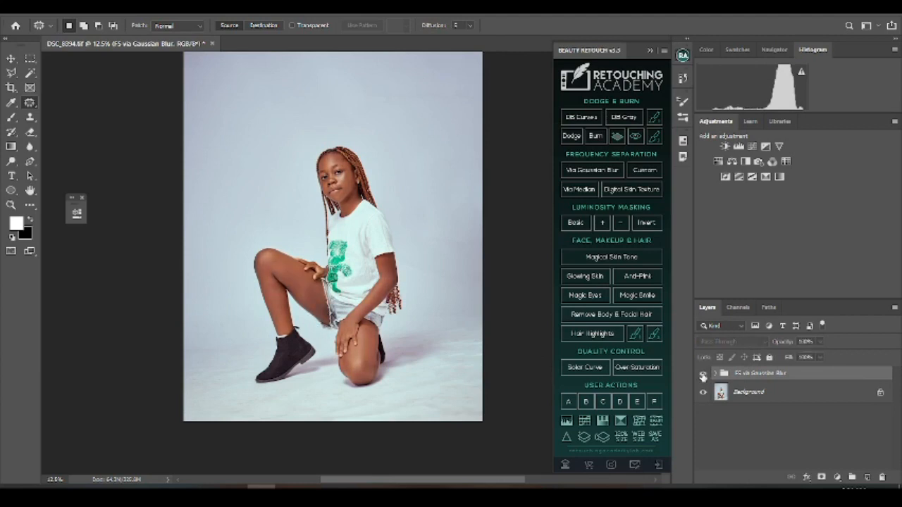
# - Toggle the FS via Gaussian Blur group's visibility again, checking the retouched figure at closer and full view
pyautogui.click(703, 377)
pyautogui.click(703, 377)
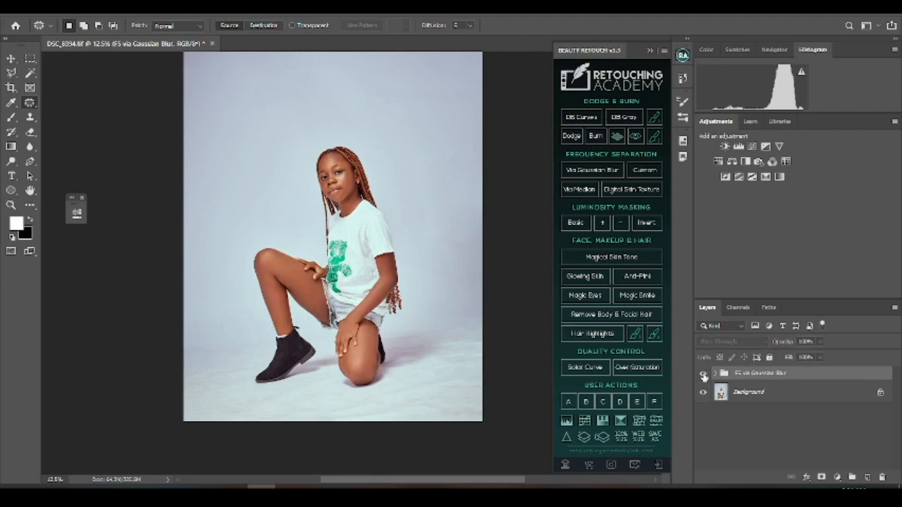
pyautogui.hotkey('ctrl', '+')
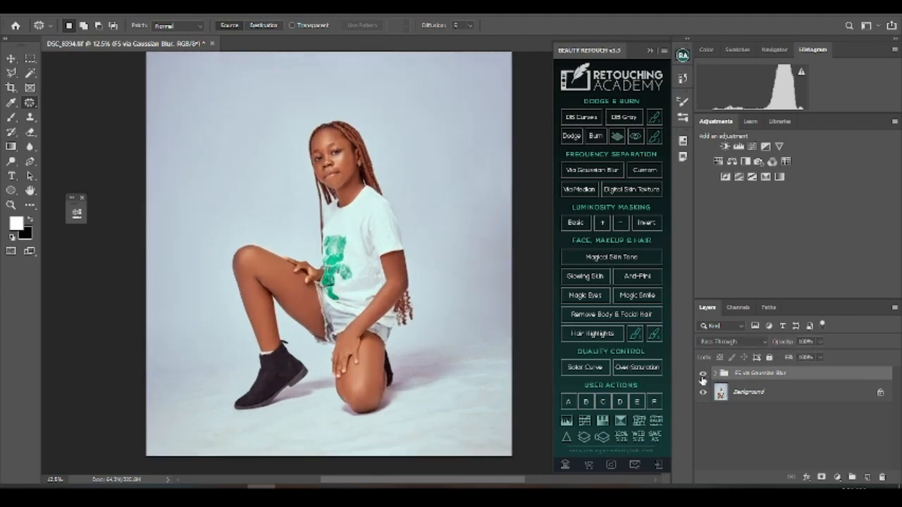
pyautogui.hotkey('ctrl', '-')
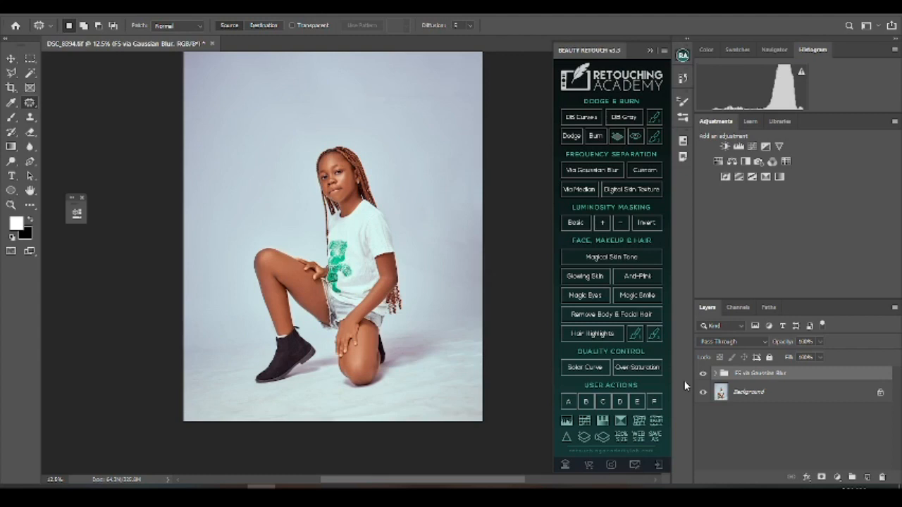
# - Stamp the FS via Gaussian Blur group into a merged copy on a new layer above it
pyautogui.hotkey('ctrl', 'alt', 'e')
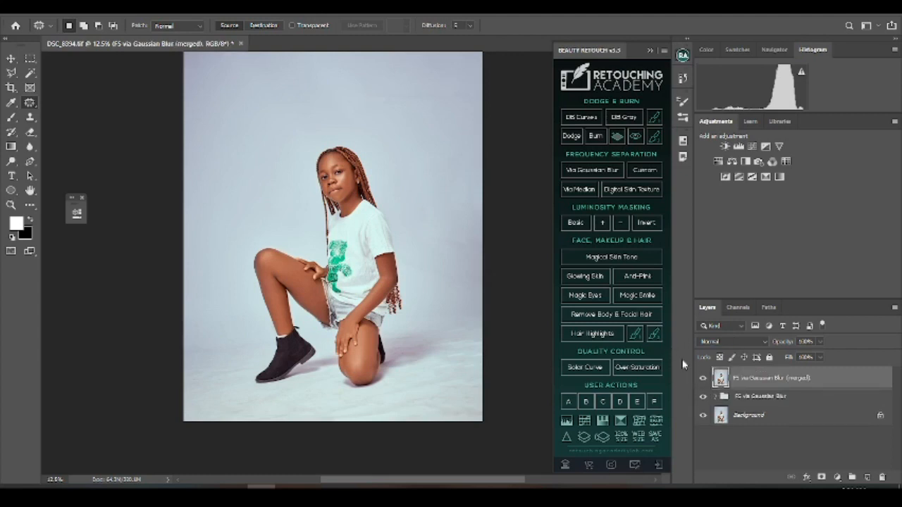
pyautogui.hotkey('ctrl', '+')
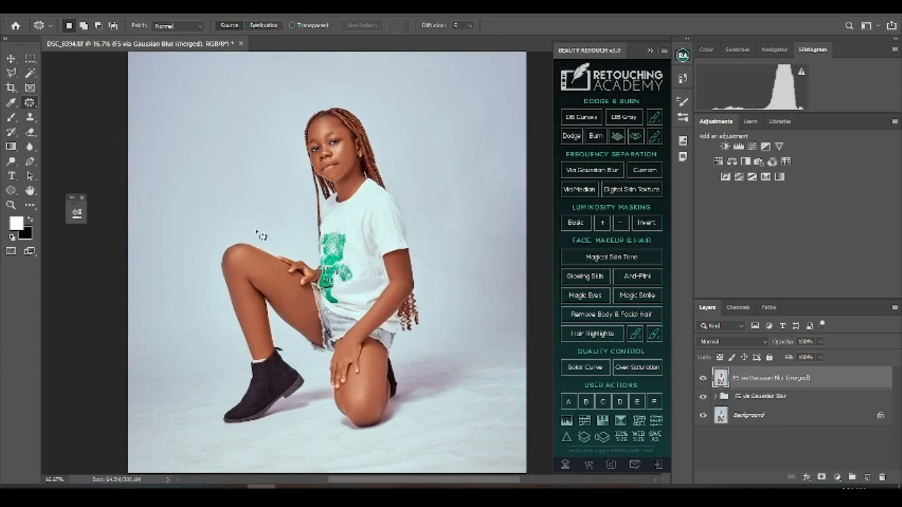
pyautogui.hotkey('ctrl', '-')
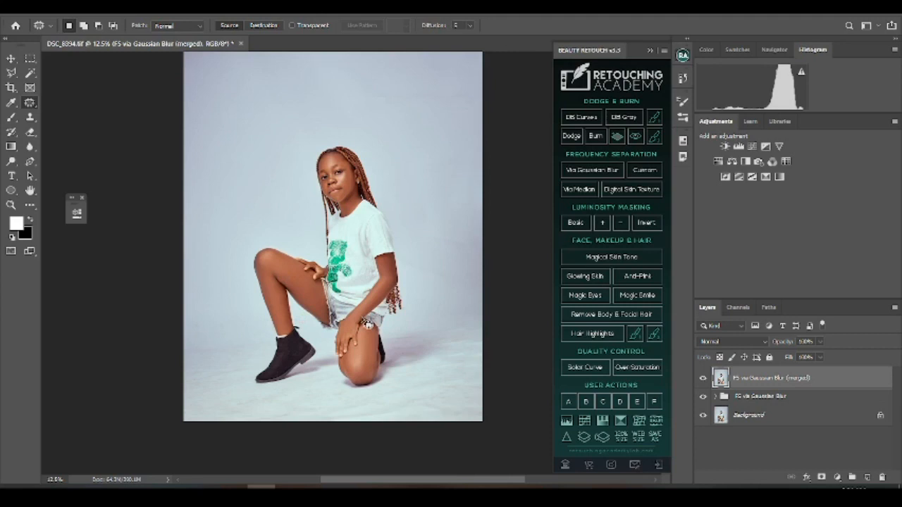
pyautogui.hotkey('ctrl', '+')
pyautogui.hotkey('ctrl', '-')
# - Switch to the Quick Selection tool and use Select Subject to select the kneeling girl on the merged layer
pyautogui.rightClick(29, 104)
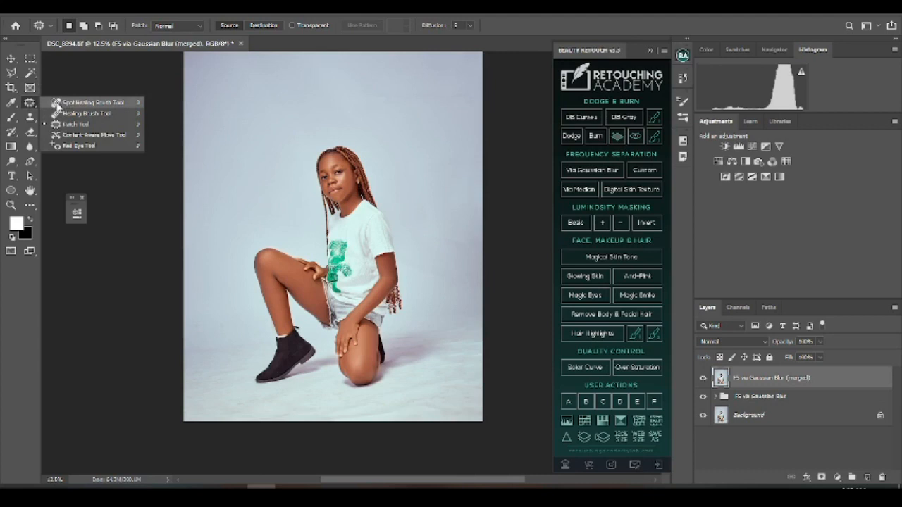
pyautogui.click(31, 105)
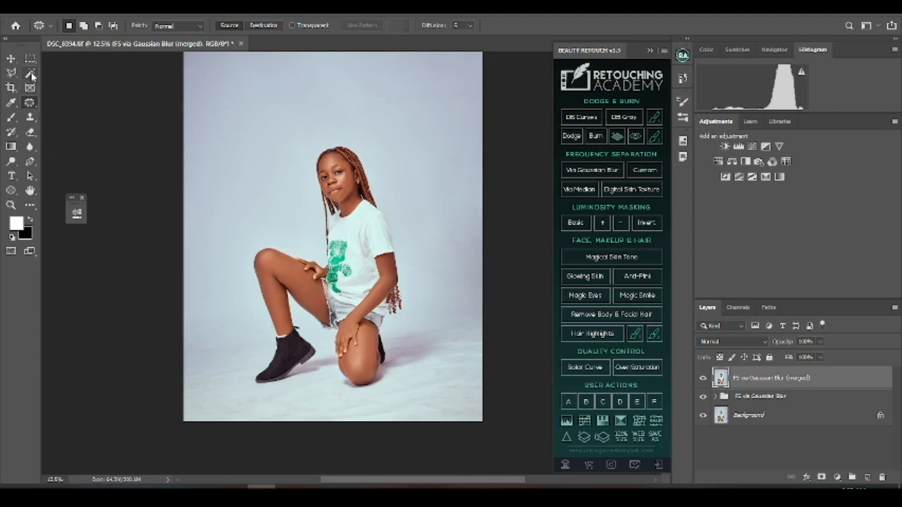
pyautogui.click(29, 73)
pyautogui.click(65, 75)
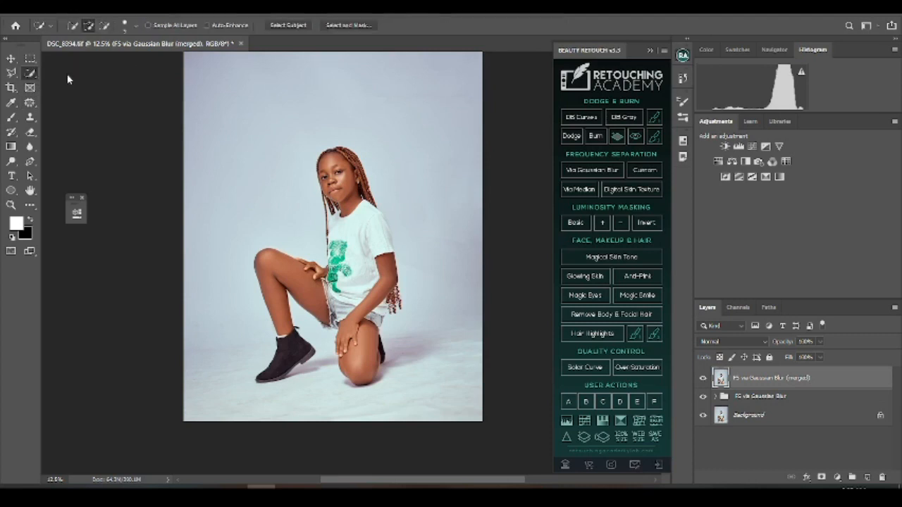
pyautogui.click(282, 27)
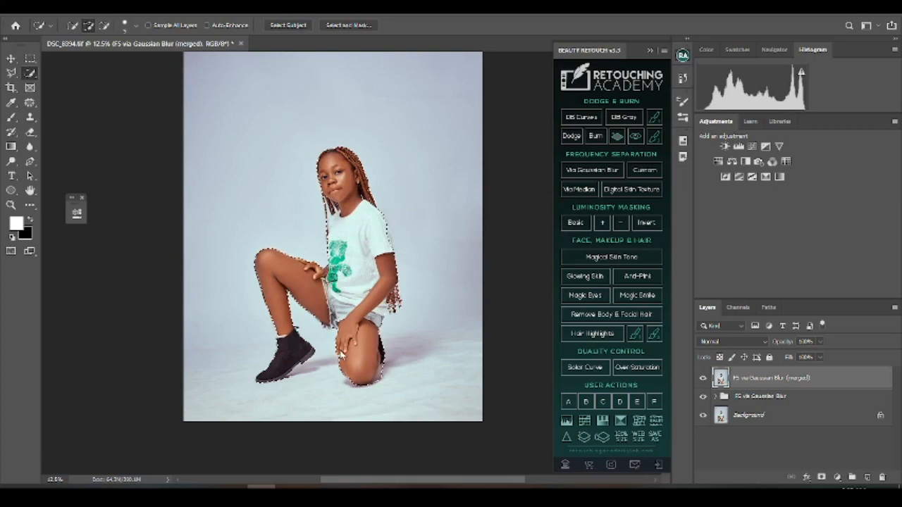
# - Subtract the floor shadow beside the kneeling knee from the subject selection with the Patch tool
pyautogui.press('z')
pyautogui.moveTo(376, 373)
pyautogui.mouseDown()
pyautogui.moveTo(443, 370)
pyautogui.moveTo(423, 375)
pyautogui.mouseUp()
pyautogui.press('j')
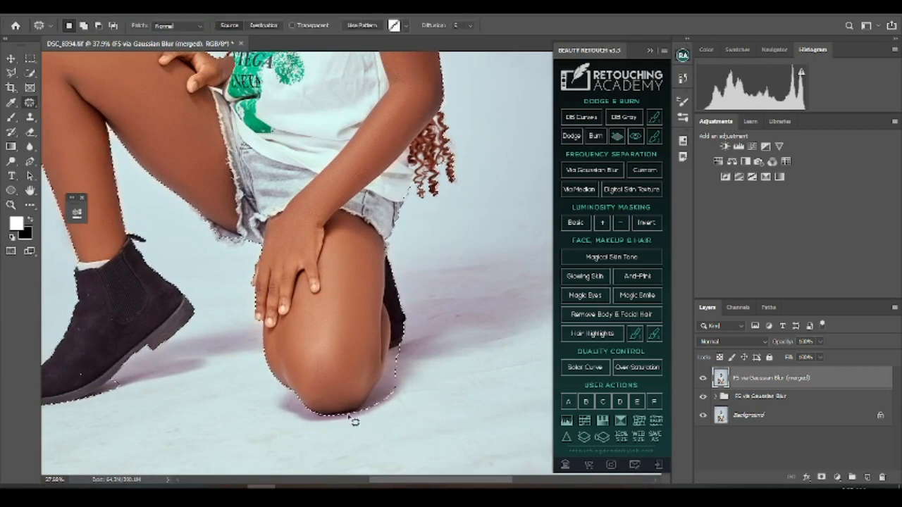
pyautogui.press('alt')
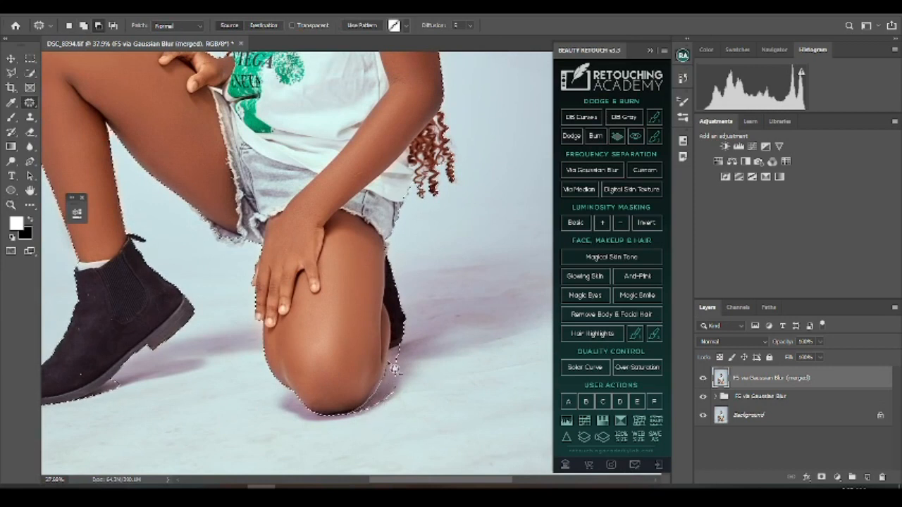
pyautogui.moveTo(370, 443); pyautogui.dragTo(359, 422)
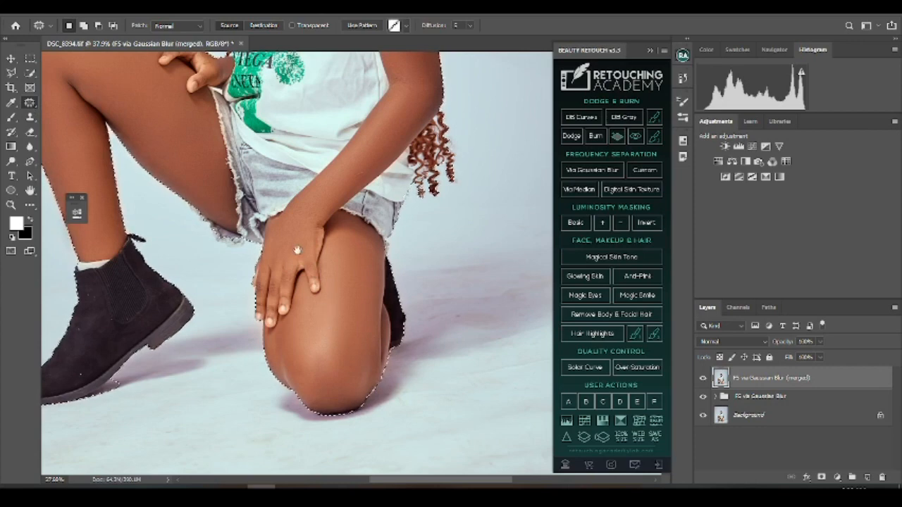
# - Add the missed outer edge of the T-shirt sleeve to the selection with the Polygonal Lasso
pyautogui.moveTo(298, 250); pyautogui.dragTo(375, 289)
pyautogui.click(11, 74)
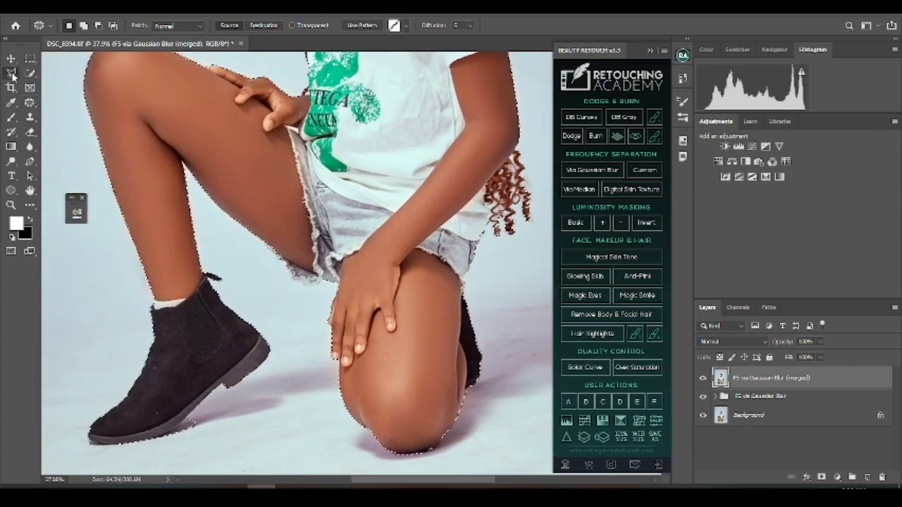
pyautogui.moveTo(271, 194); pyautogui.dragTo(253, 269)
pyautogui.moveTo(309, 182); pyautogui.dragTo(263, 307)
pyautogui.moveTo(280, 213); pyautogui.dragTo(221, 292)
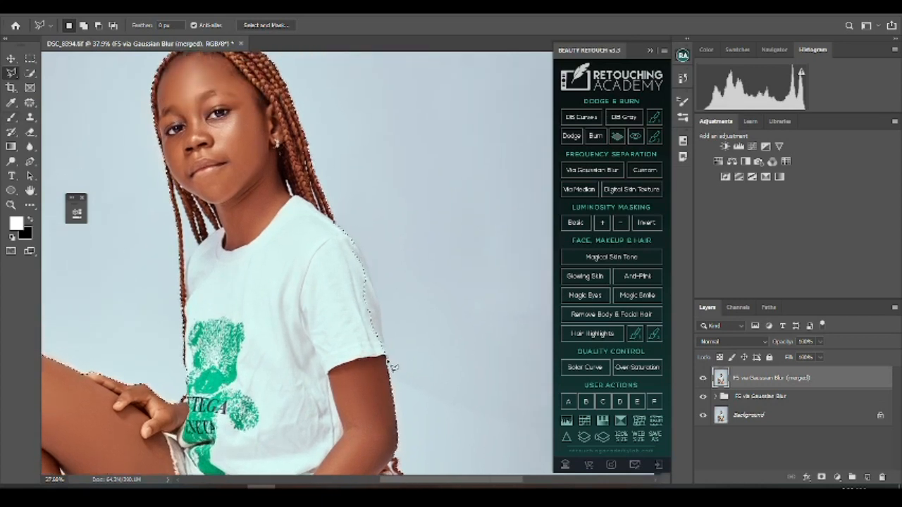
pyautogui.press('shift')
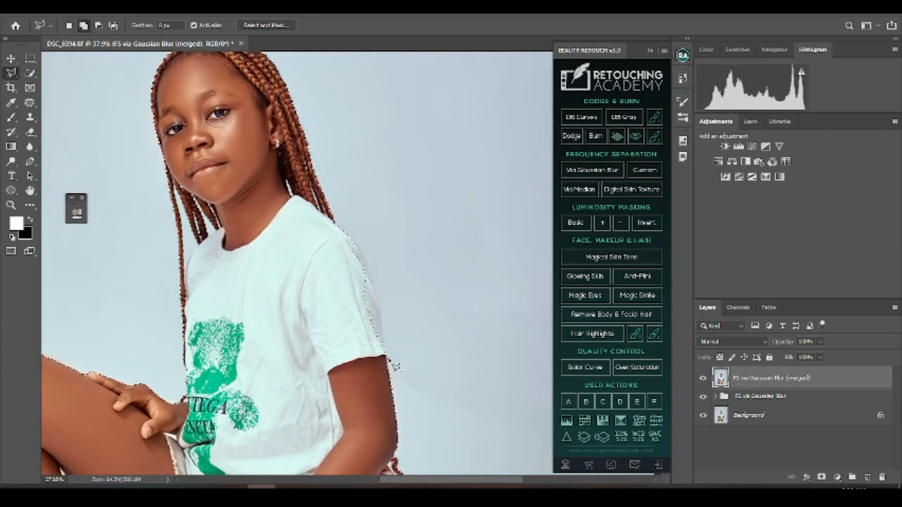
pyautogui.moveTo(385, 353)
pyautogui.mouseDown()
pyautogui.moveTo(379, 297)
pyautogui.moveTo(353, 245)
pyautogui.moveTo(345, 252)
pyautogui.moveTo(355, 356)
pyautogui.mouseUp()
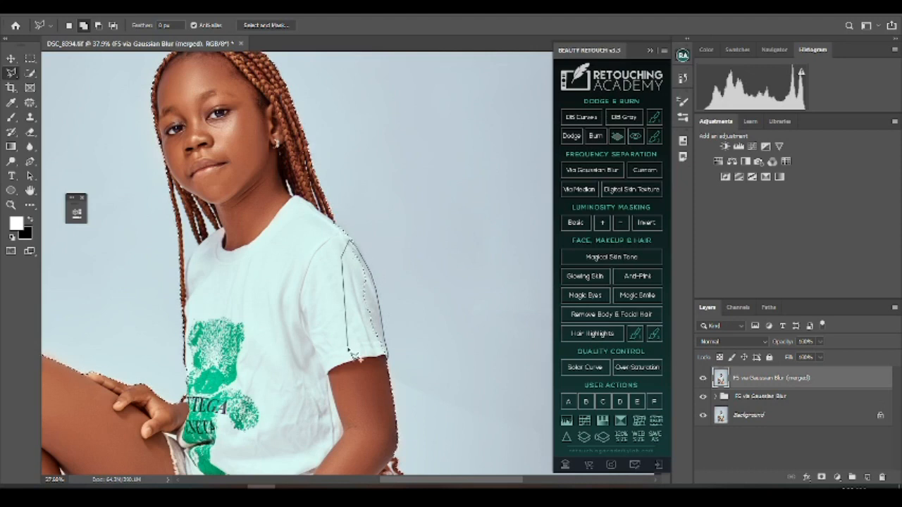
pyautogui.doubleClick(350, 353)
# - Try to trim the selection around the frayed shorts hem below the raised thigh with the Polygonal Lasso in subtract mode
pyautogui.moveTo(301, 362); pyautogui.dragTo(428, 371)
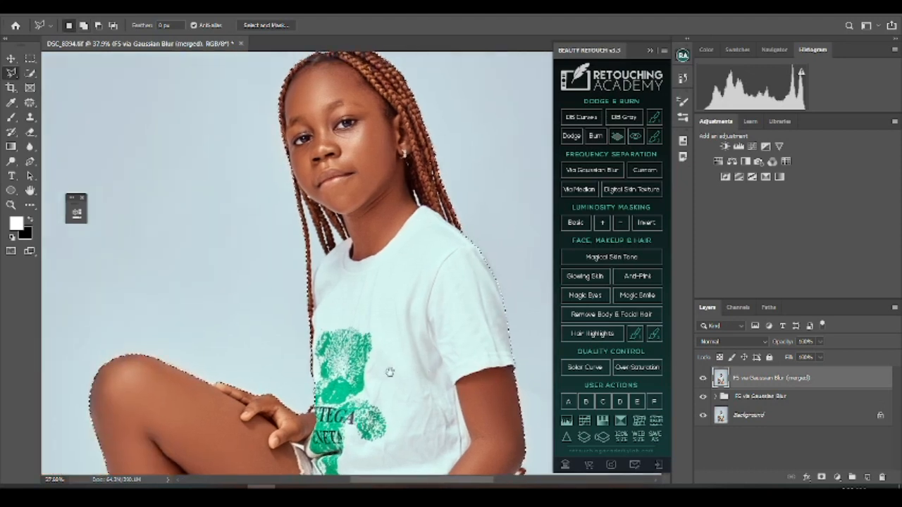
pyautogui.moveTo(393, 395); pyautogui.dragTo(456, 215)
pyautogui.moveTo(352, 396); pyautogui.dragTo(321, 267)
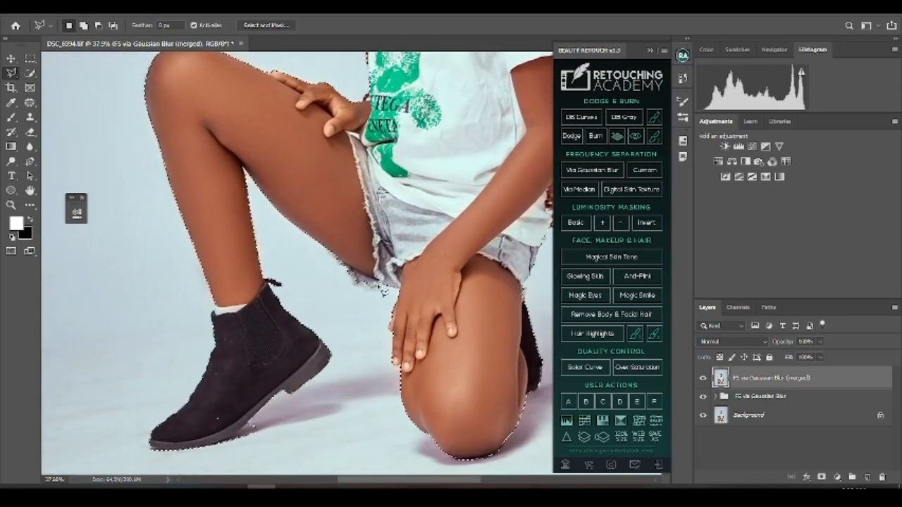
pyautogui.press('alt')
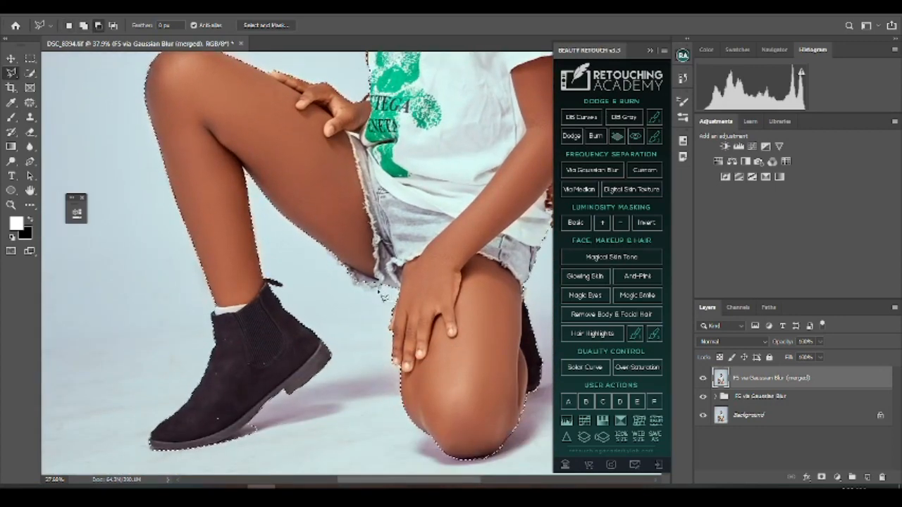
pyautogui.click(356, 285)
pyautogui.click(351, 279)
pyautogui.click(346, 273)
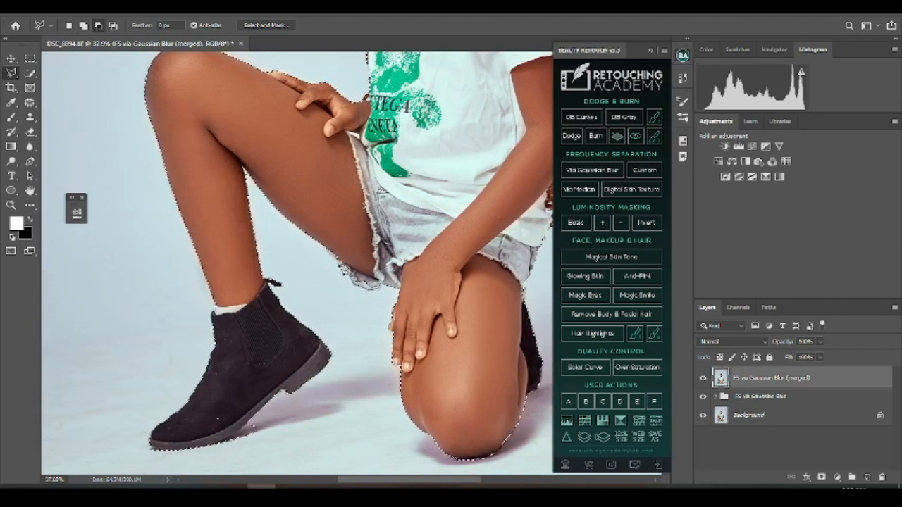
pyautogui.click(326, 244)
pyautogui.click(367, 241)
pyautogui.doubleClick(379, 272)
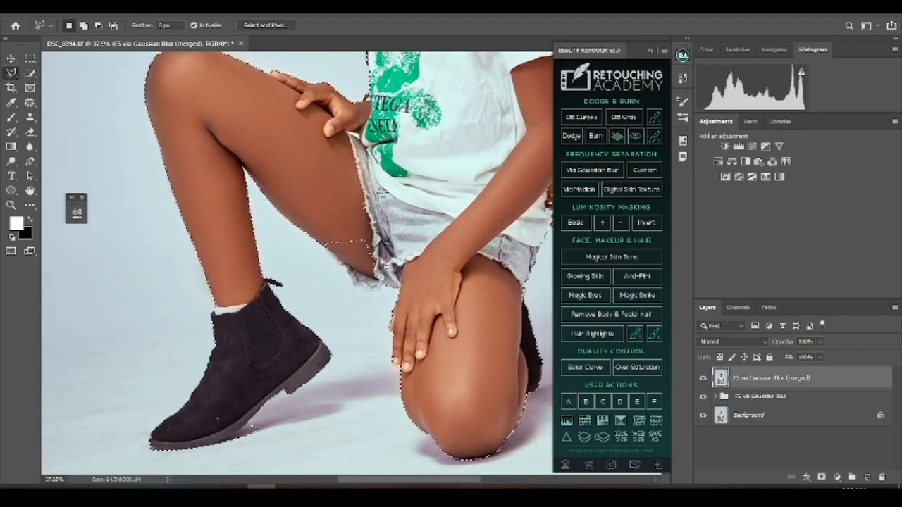
pyautogui.hotkey('ctrl', 'z')
# - Add the frayed shorts hem below the raised thigh to the selection with the Polygonal Lasso
pyautogui.keyDown('shift'); pyautogui.click(384, 287); pyautogui.keyUp('shift')
pyautogui.click(373, 290)
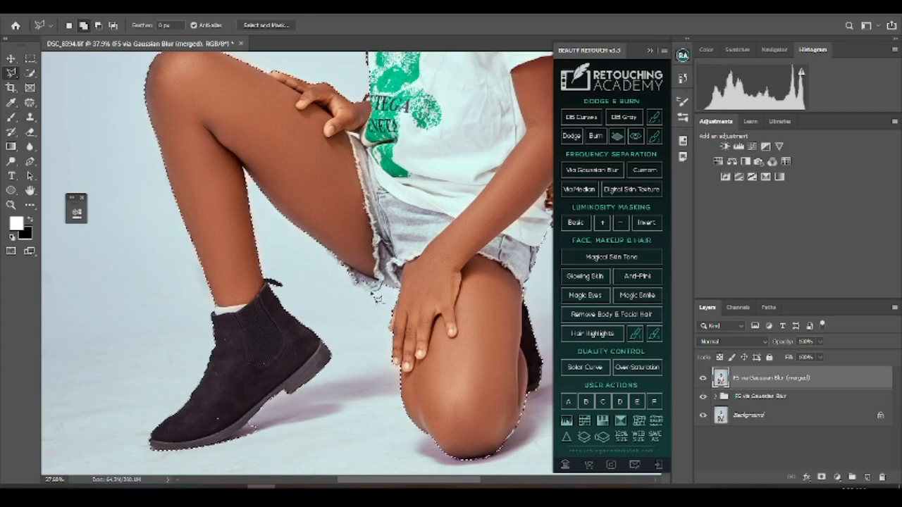
pyautogui.click(360, 289)
pyautogui.click(351, 280)
pyautogui.click(347, 273)
pyautogui.click(341, 263)
pyautogui.click(377, 255)
pyautogui.doubleClick(382, 274)
# - Subtract the sliver of floor beneath the front boot's sole from the selection
pyautogui.moveTo(359, 261); pyautogui.dragTo(380, 239)
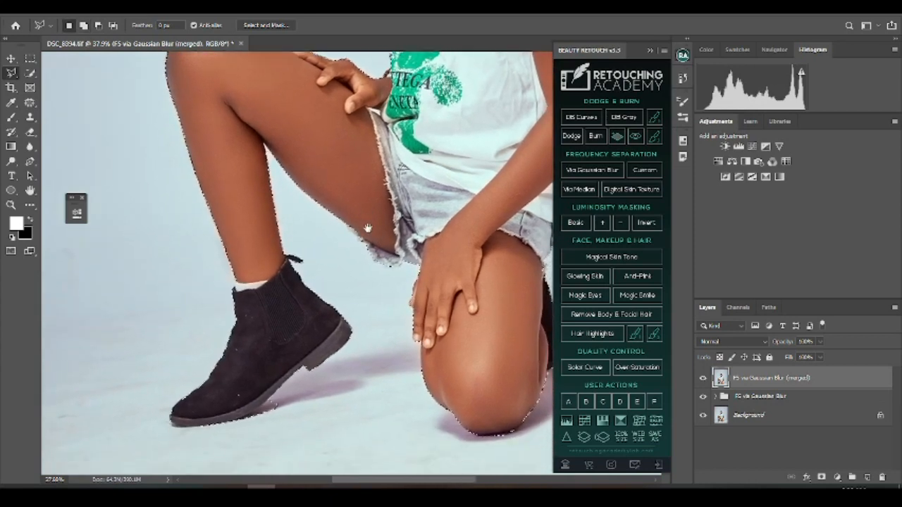
pyautogui.keyDown('alt'); pyautogui.click(272, 402); pyautogui.keyUp('alt')
pyautogui.click(257, 412)
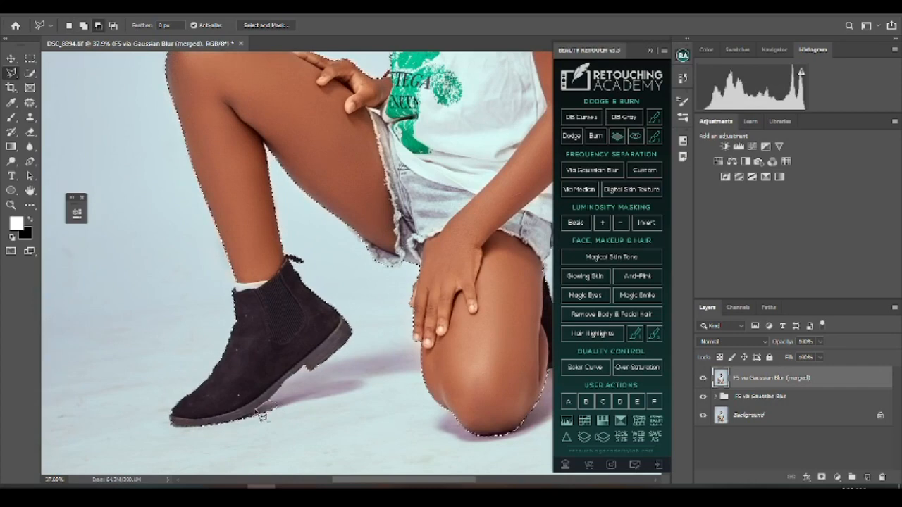
pyautogui.click(234, 428)
pyautogui.doubleClick(319, 411)
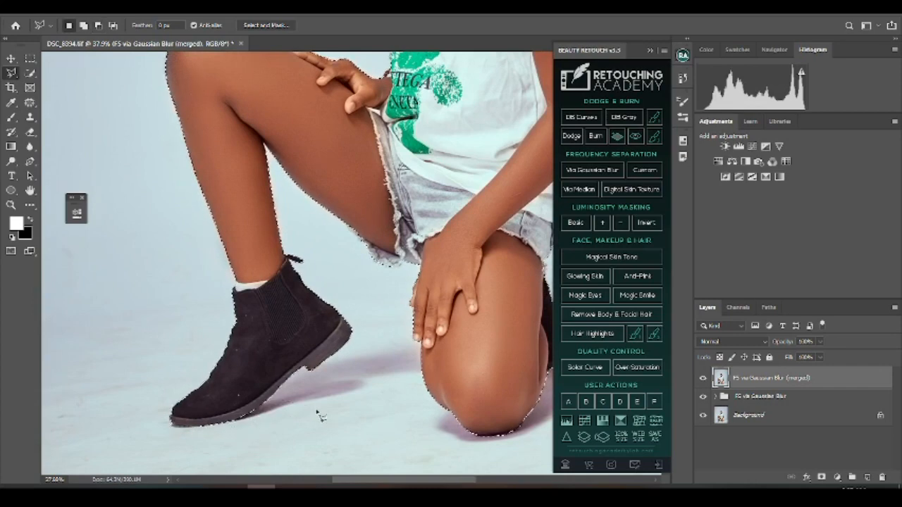
# - Subtract the backdrop gap between the hanging braids and the shoulder from the selection, using the Magic Wand at tolerance 10
pyautogui.moveTo(482, 155); pyautogui.dragTo(378, 423)
pyautogui.moveTo(383, 290); pyautogui.dragTo(361, 340)
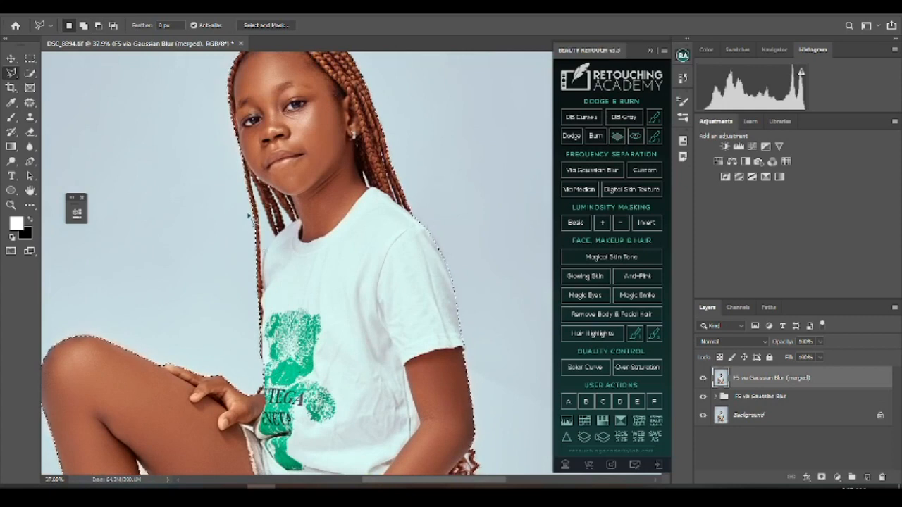
pyautogui.click(31, 73)
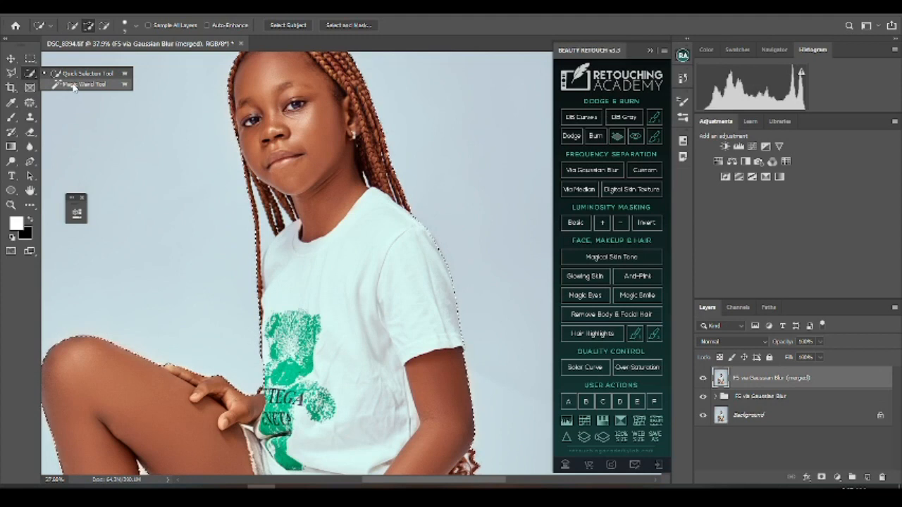
pyautogui.click(71, 84)
pyautogui.click(267, 228)
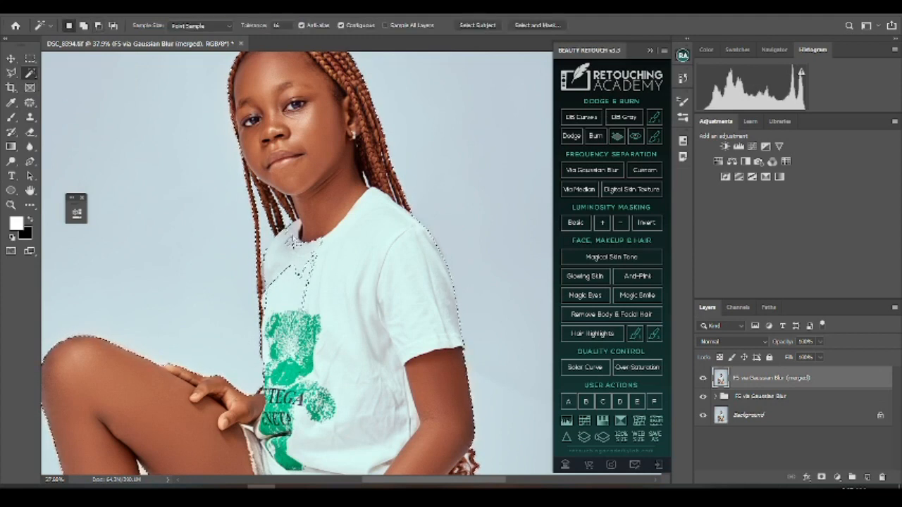
pyautogui.hotkey('ctrl', 'z')
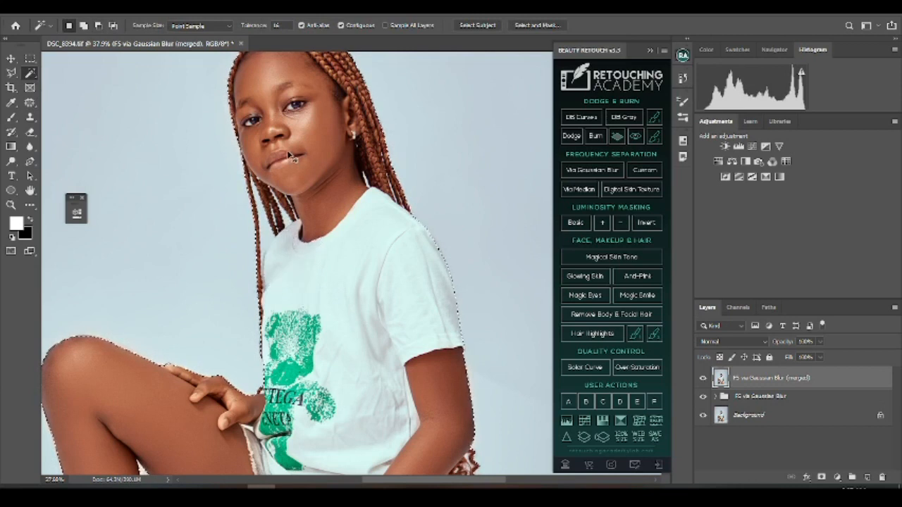
pyautogui.click(284, 26)
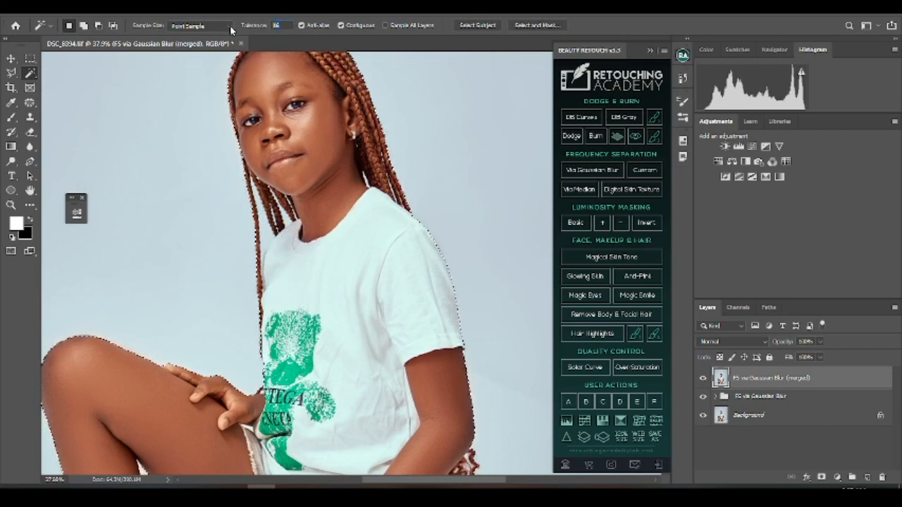
pyautogui.write('10')
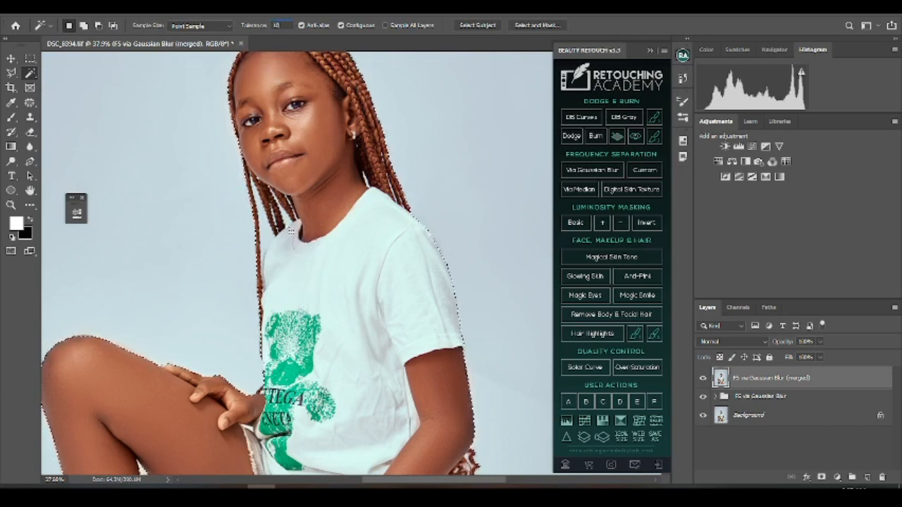
pyautogui.keyDown('alt'); pyautogui.click(272, 245); pyautogui.keyUp('alt')
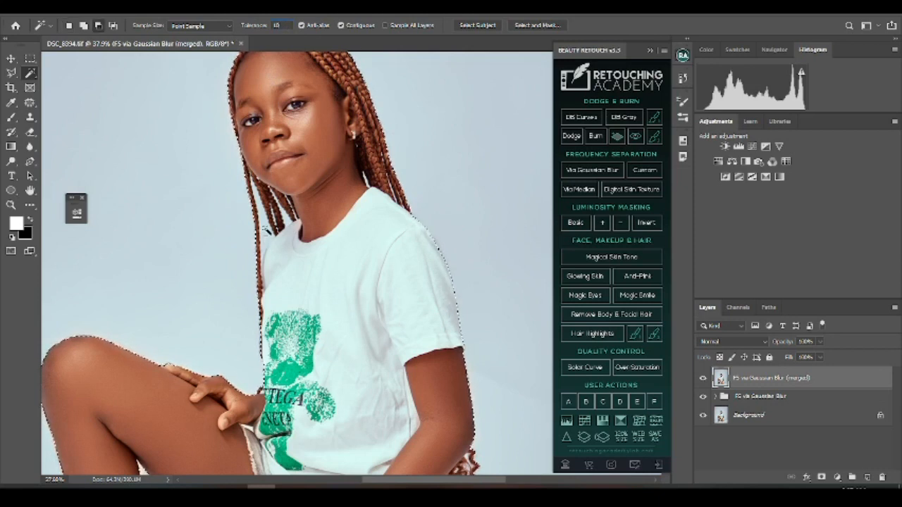
# - Add the missing patch of T-shirt at the shoulder beside the hanging braids back to the selection with the Patch tool
pyautogui.press('j')
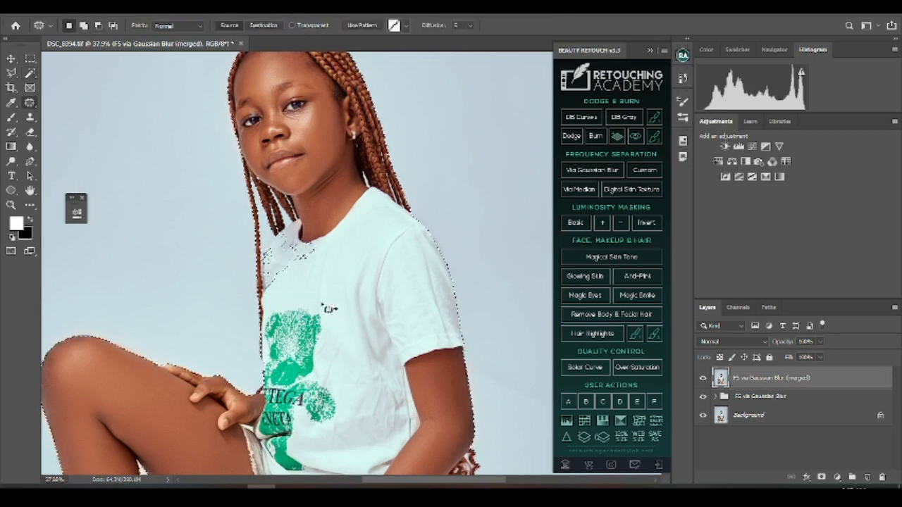
pyautogui.rightClick(30, 103)
pyautogui.click(63, 126)
pyautogui.press('alt')
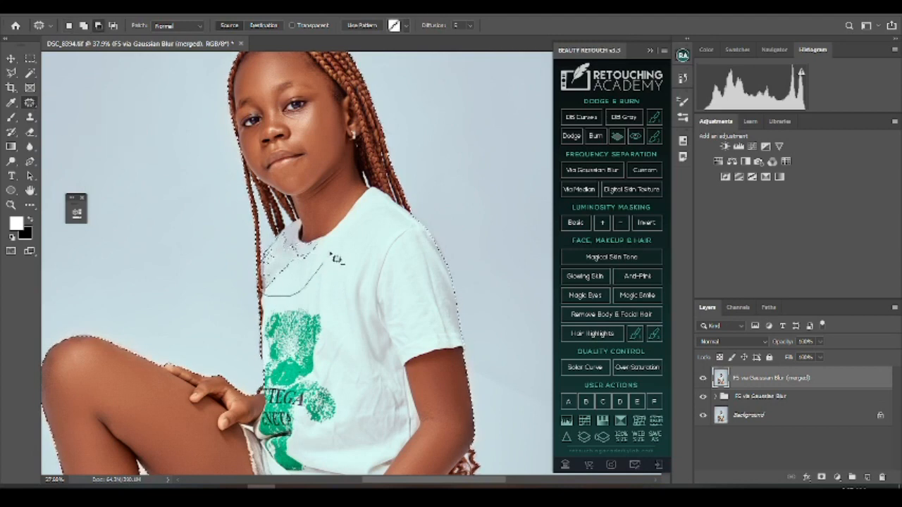
pyautogui.press('shift')
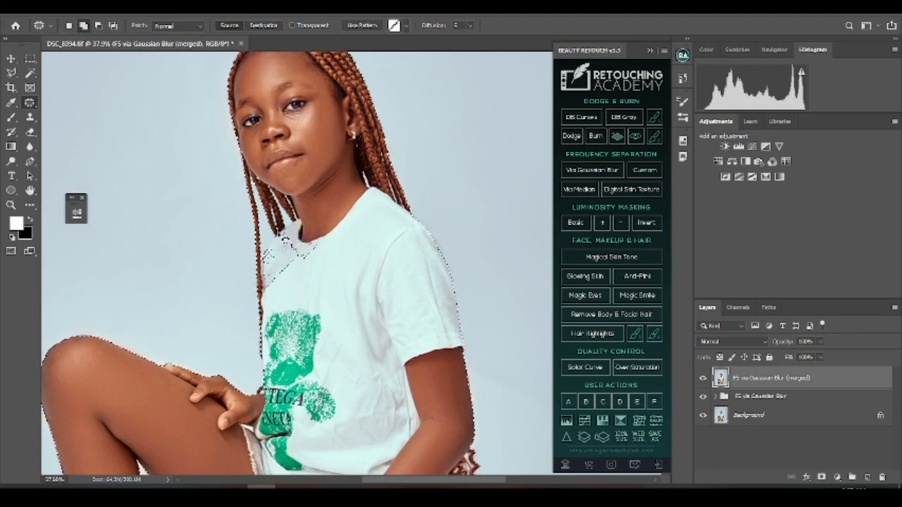
pyautogui.moveTo(268, 299)
pyautogui.mouseDown()
pyautogui.moveTo(329, 273)
pyautogui.moveTo(318, 251)
pyautogui.mouseUp()
# - Subtract the remaining small backdrop gaps between the braids and the neck from the selection with the Magic Wand at tolerance 10
pyautogui.press('alt')
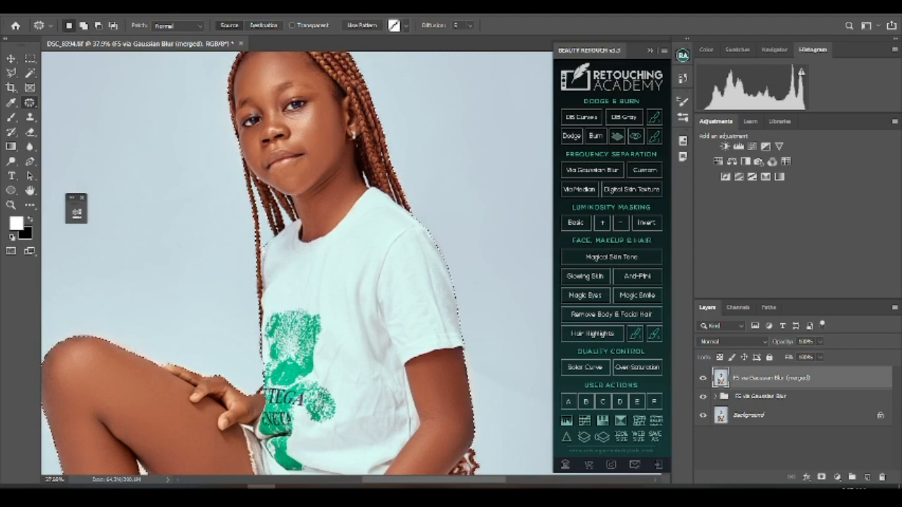
pyautogui.press('alt')
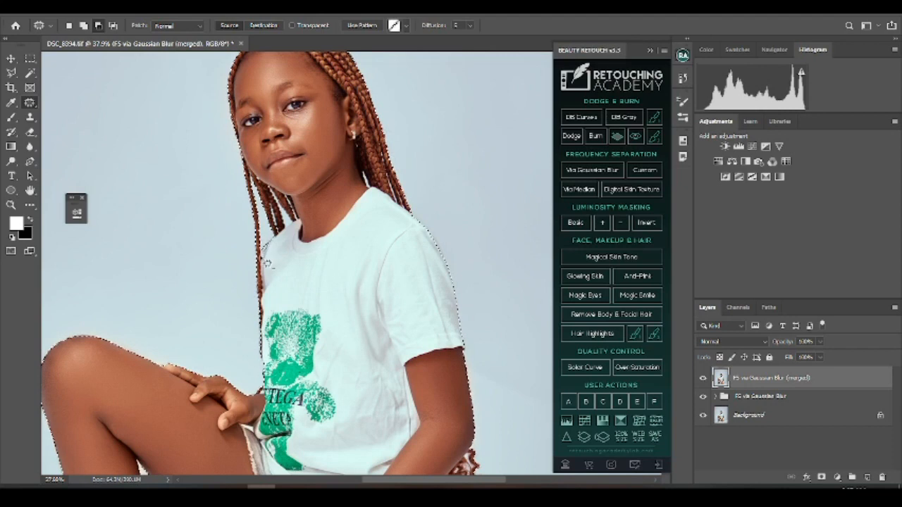
pyautogui.press('w')
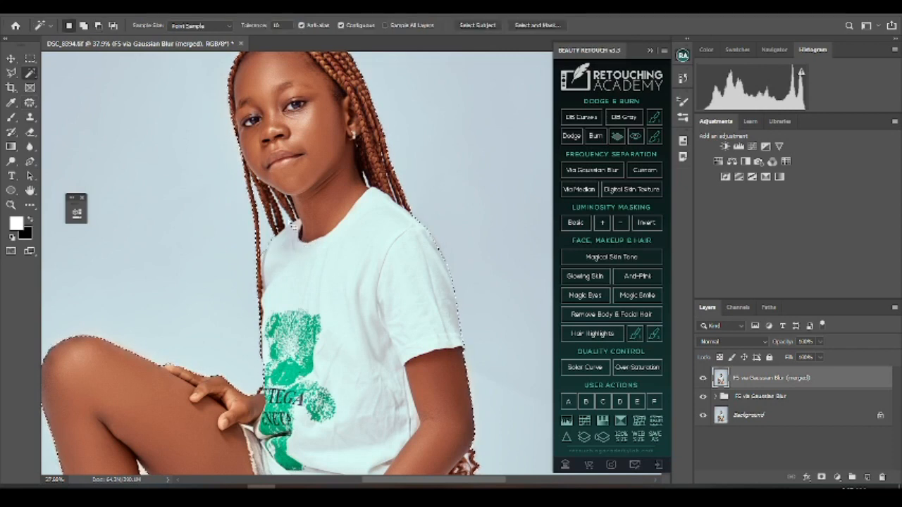
pyautogui.press('alt')
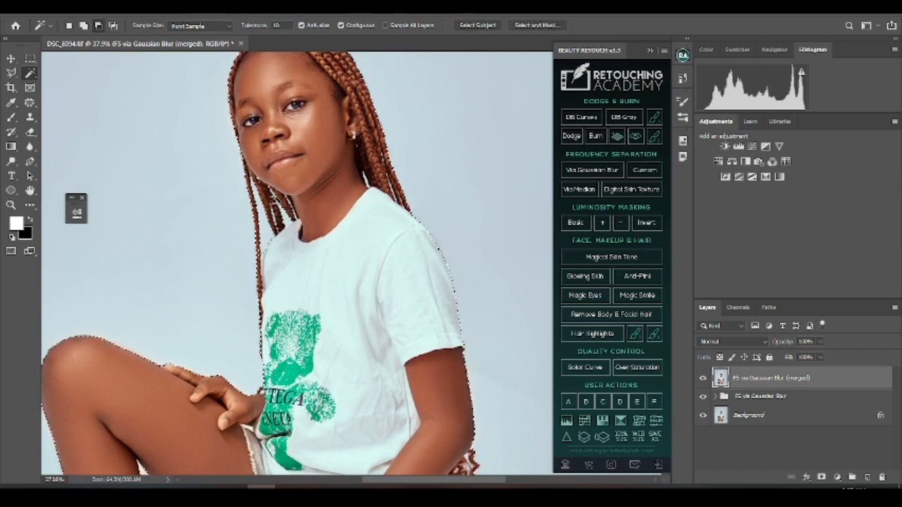
pyautogui.keyDown('alt'); pyautogui.click(365, 181); pyautogui.keyUp('alt')
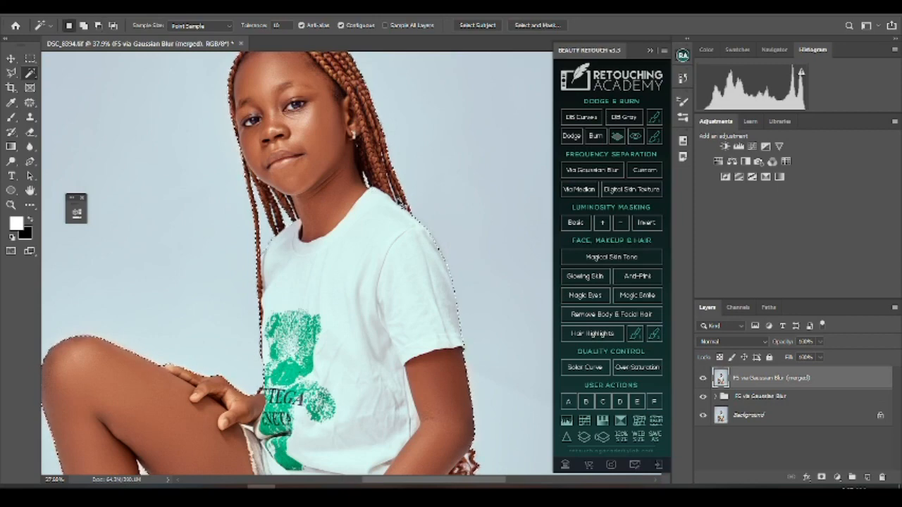
# - Copy the selected girl onto a new layer and make the FS via Gaussian Blur (merged) layer active
pyautogui.scroll(-5, 395, 201)
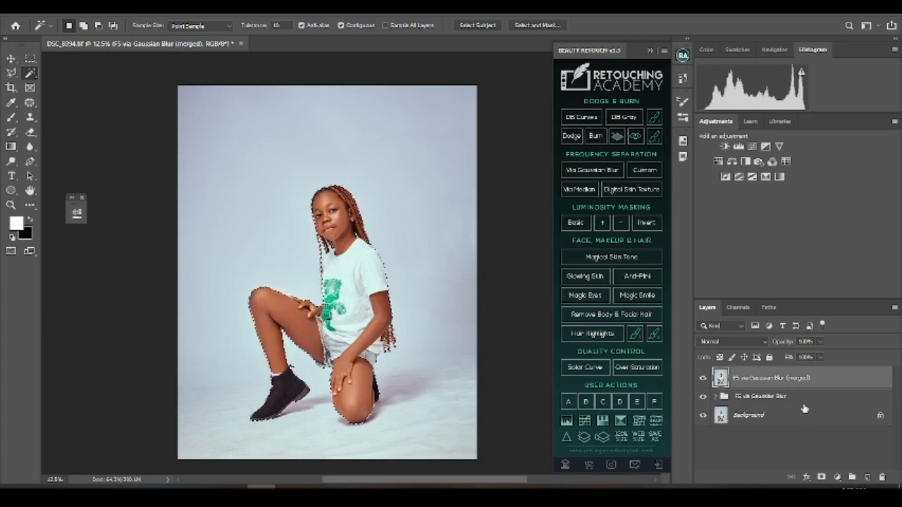
pyautogui.hotkey('ctrl', 'j')
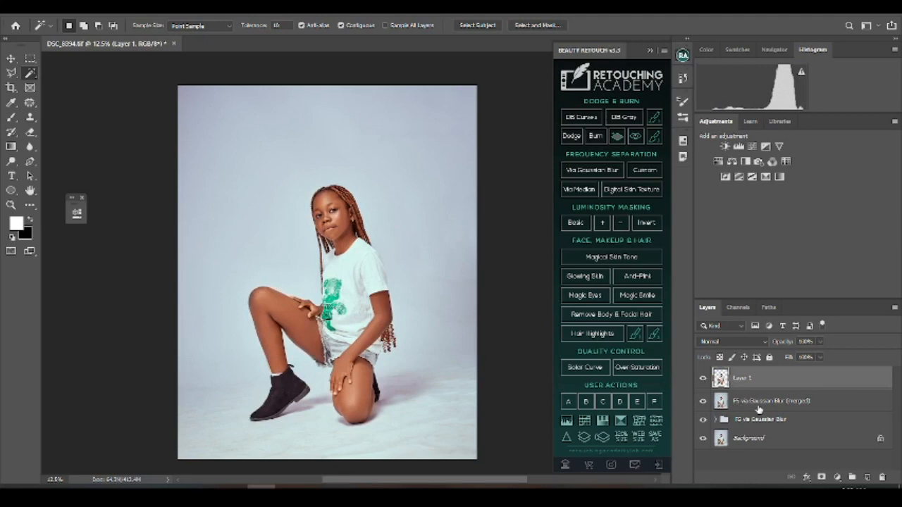
pyautogui.click(761, 406)
pyautogui.click(755, 383)
pyautogui.click(756, 403)
pyautogui.click(753, 384)
pyautogui.click(753, 407)
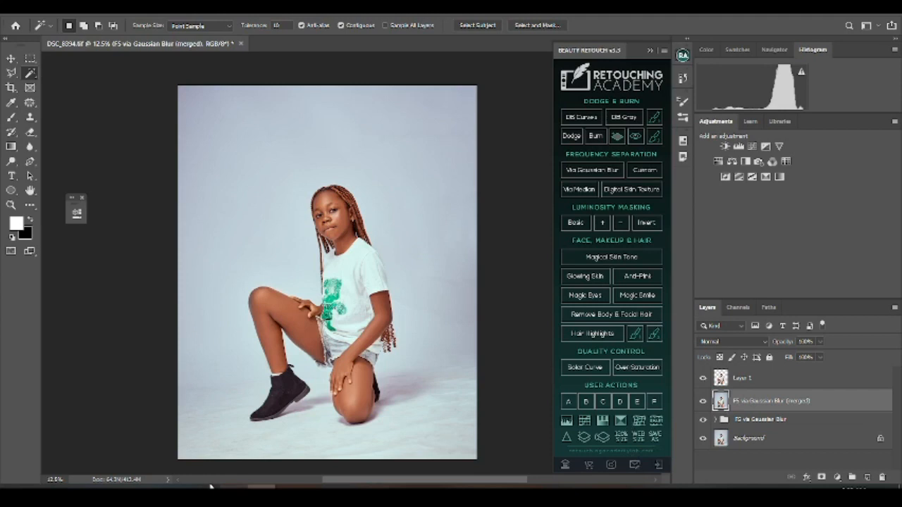
# - Place the white fireplace room image with the pink armchair above the merged layer, scaled to cover the canvas width and aligned to its lower edge
pyautogui.moveTo(178, 488)
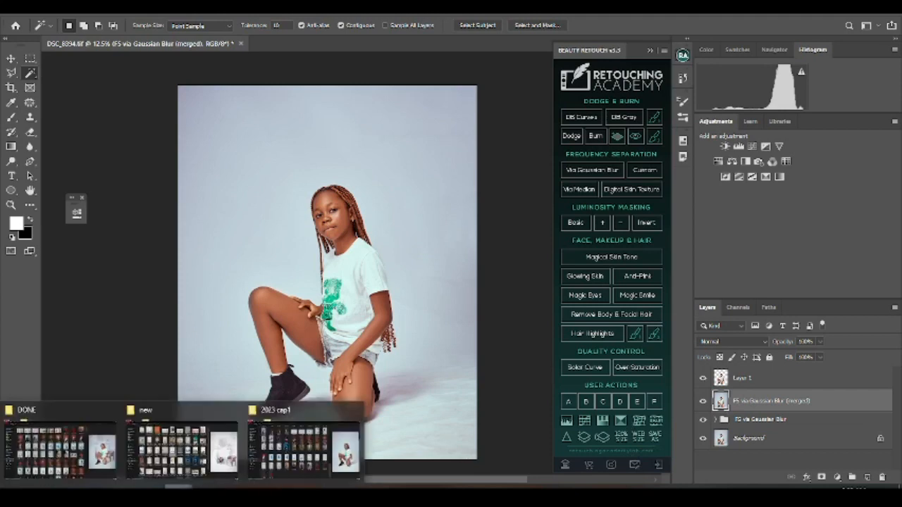
pyautogui.click(182, 448)
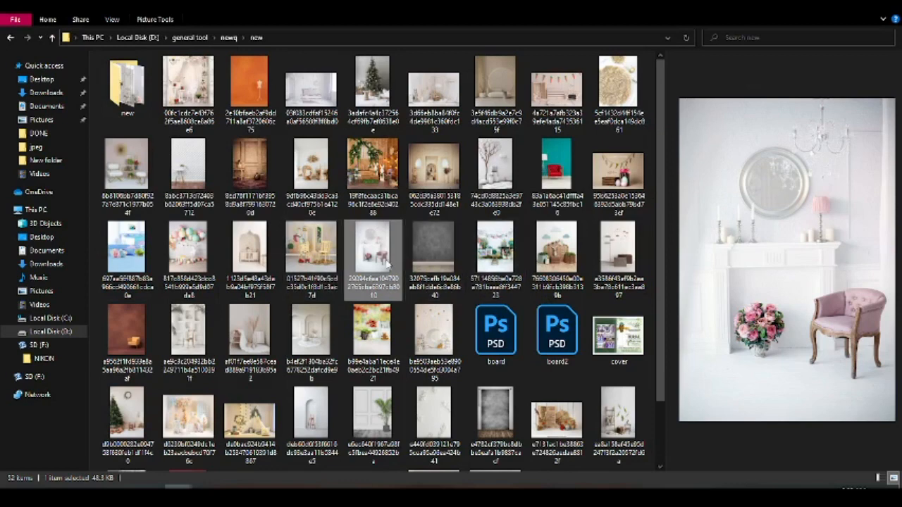
pyautogui.moveTo(384, 261); pyautogui.dragTo(303, 338)
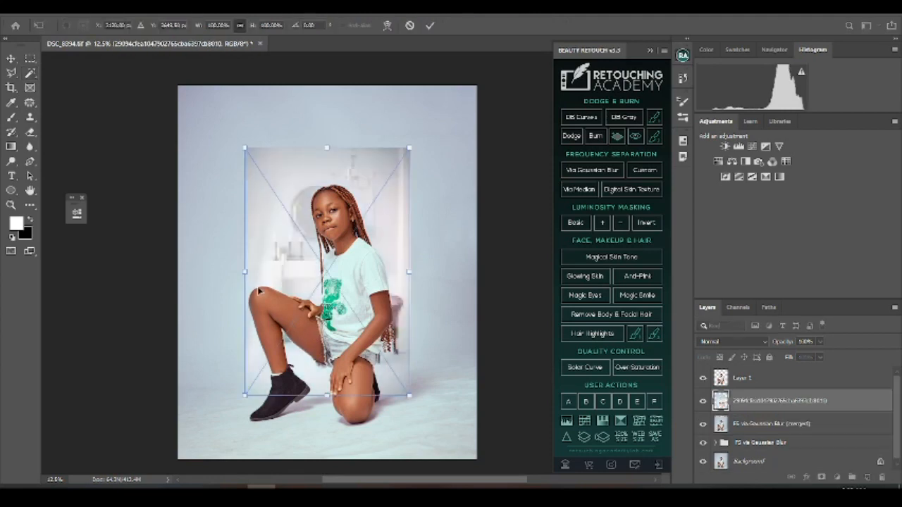
pyautogui.moveTo(246, 271); pyautogui.dragTo(178, 272)
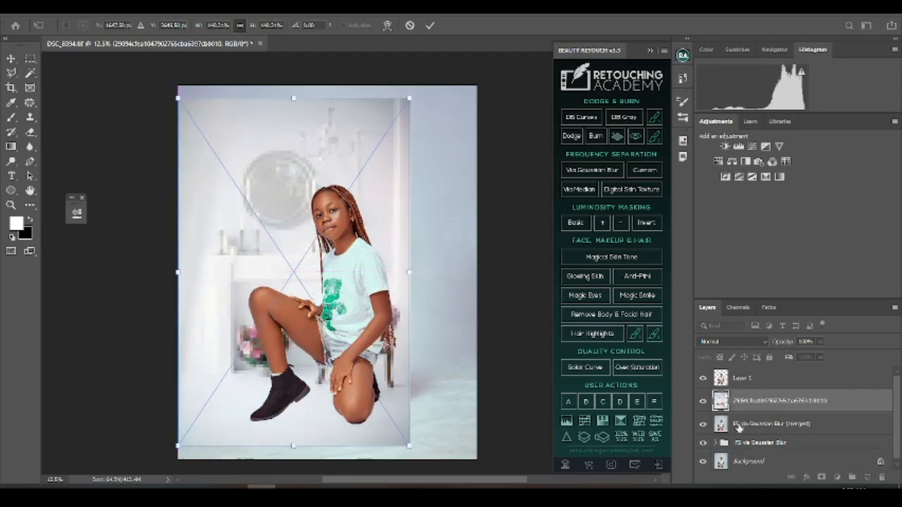
pyautogui.moveTo(410, 273); pyautogui.dragTo(481, 272)
pyautogui.moveTo(439, 350); pyautogui.dragTo(440, 303)
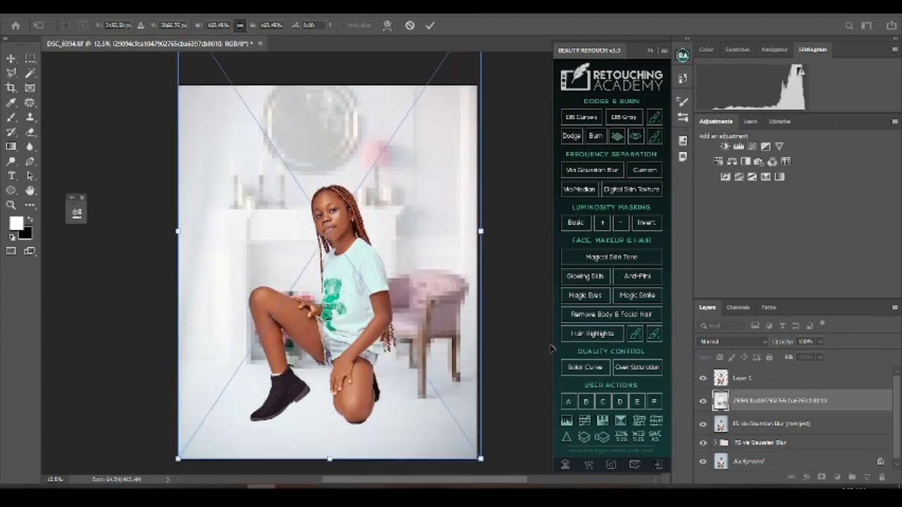
pyautogui.press('Return')
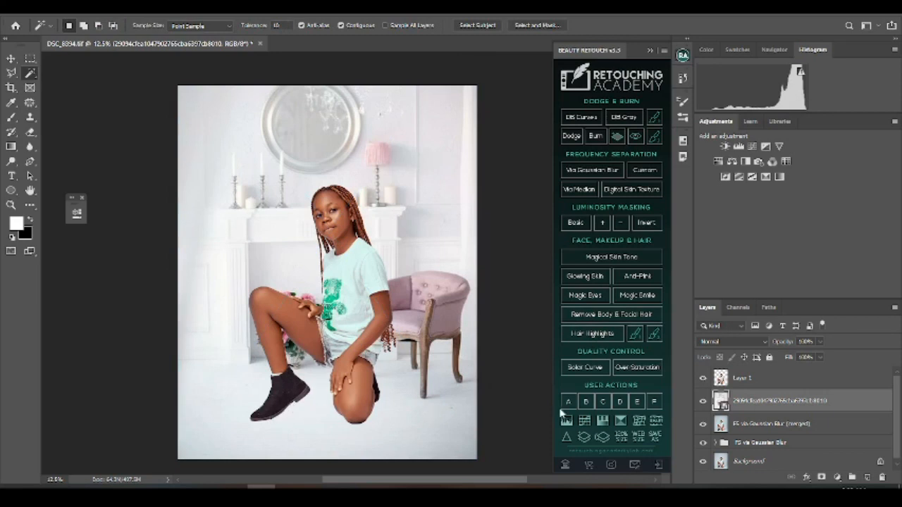
# - Try Soft Light on the placed room layer, and set its blend mode to Hard Light
pyautogui.click(730, 341)
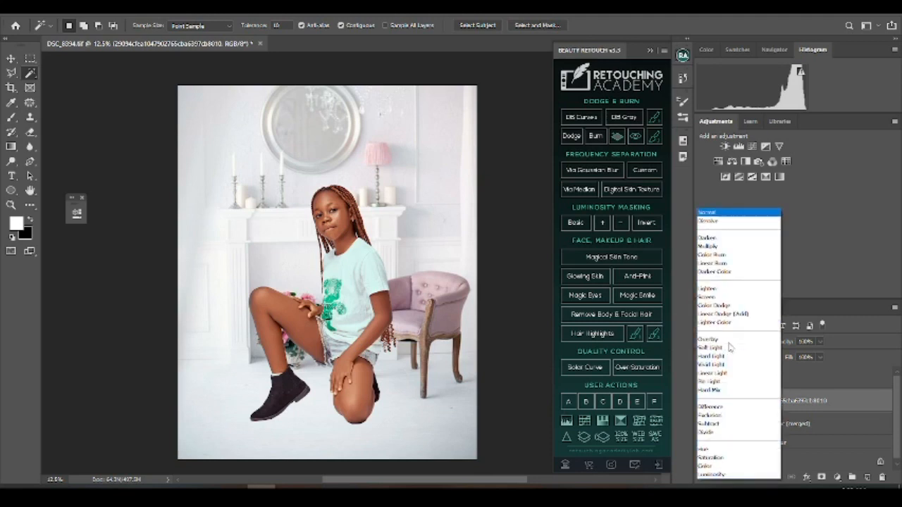
pyautogui.click(723, 347)
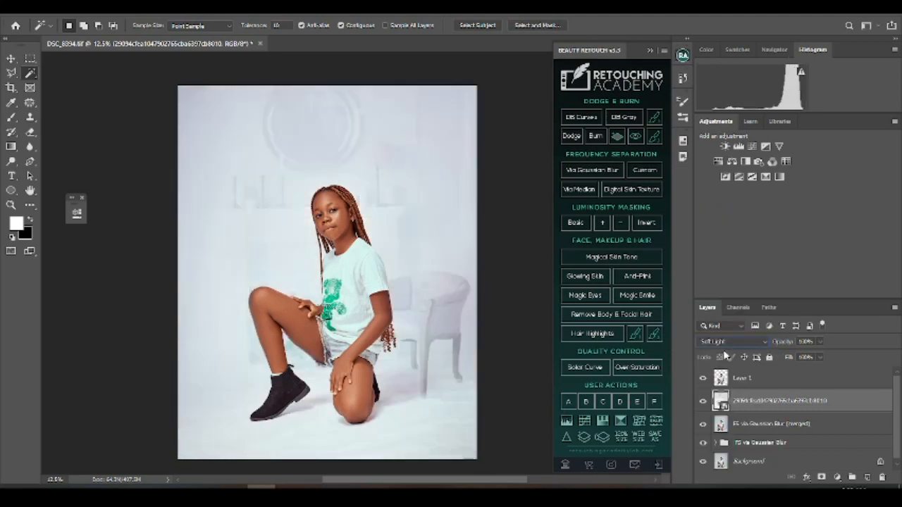
pyautogui.click(726, 343)
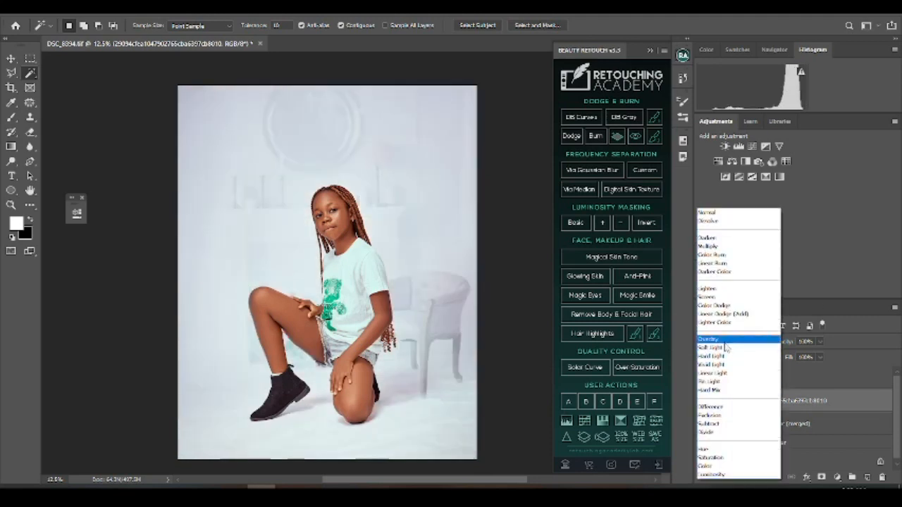
pyautogui.click(723, 359)
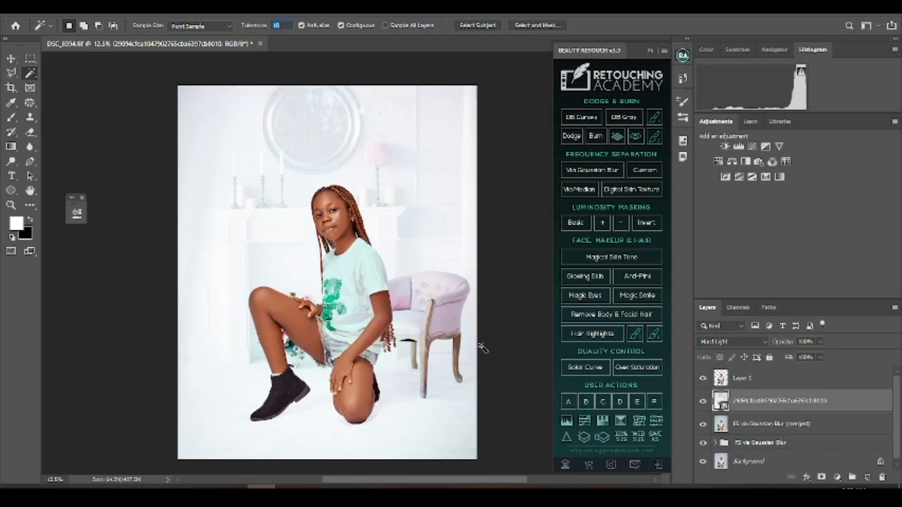
# - Darken the room layer with a Hue/Saturation adjustment, setting Lightness to -48
pyautogui.hotkey('ctrl', 'u')
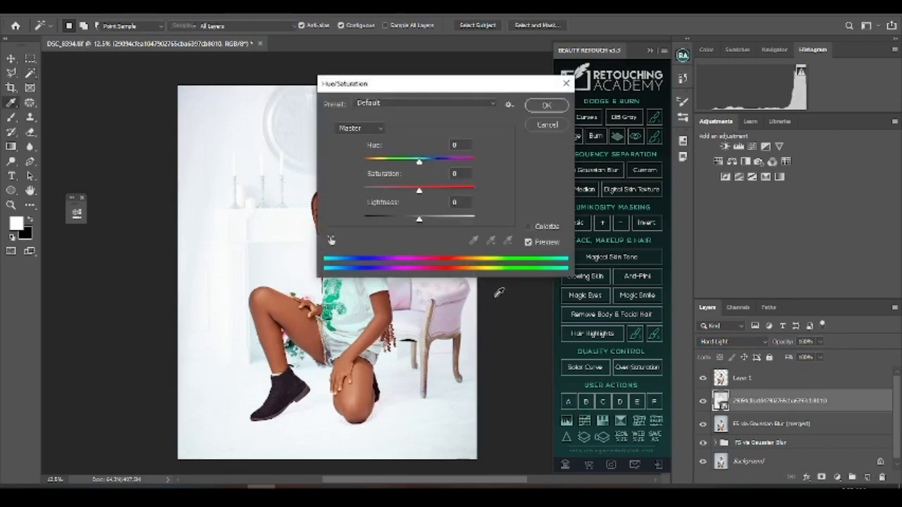
pyautogui.moveTo(473, 93); pyautogui.dragTo(586, 88)
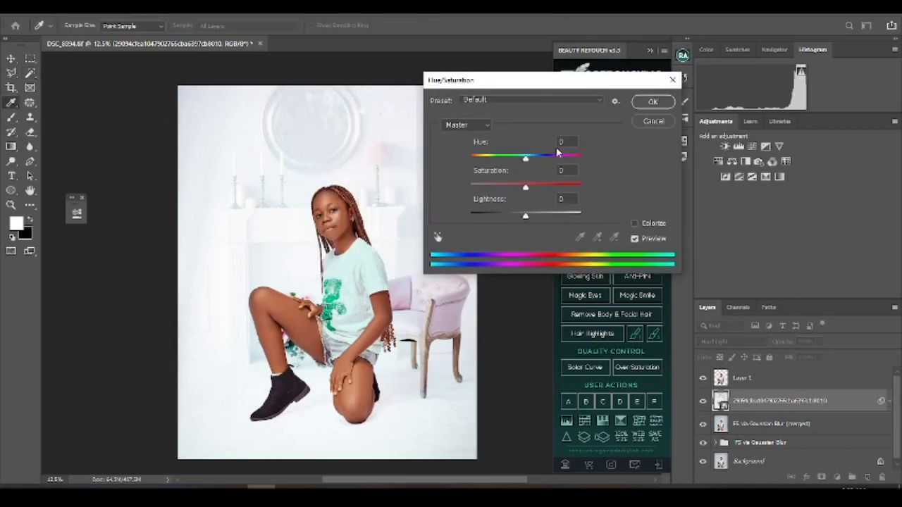
pyautogui.click(504, 216)
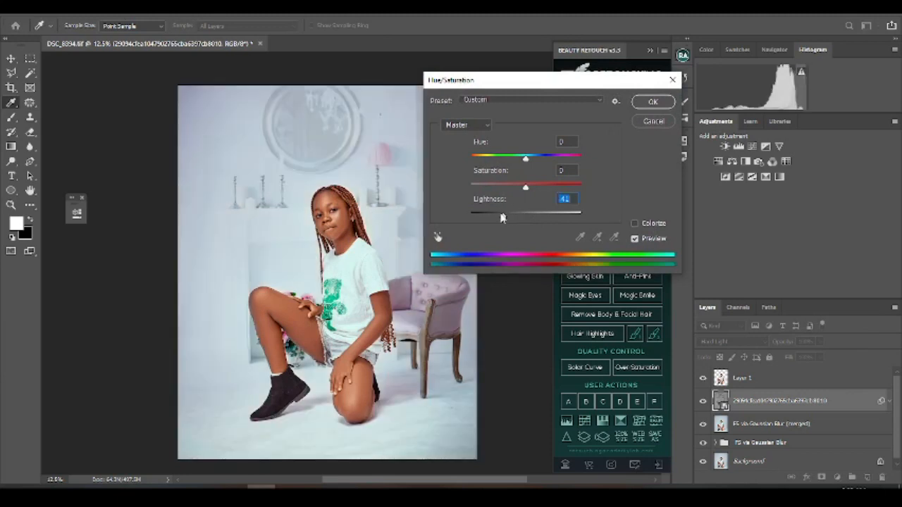
pyautogui.moveTo(502, 218); pyautogui.dragTo(500, 218)
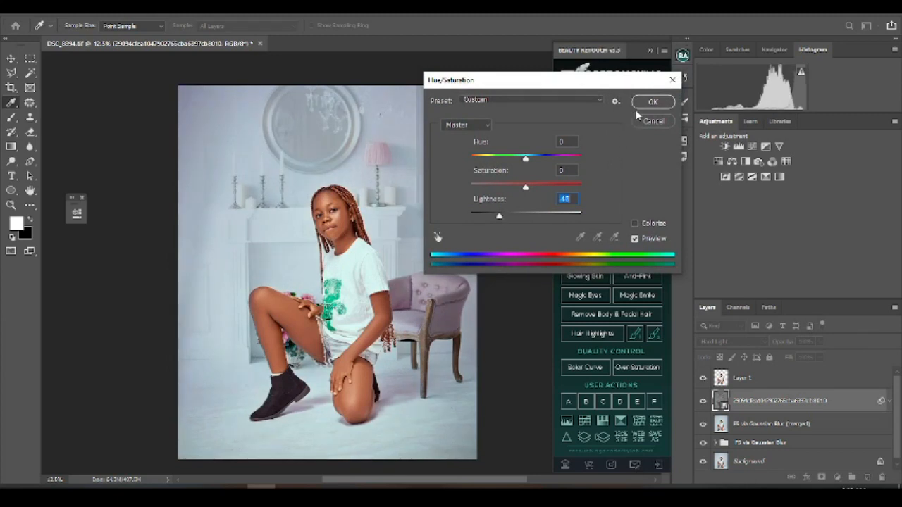
pyautogui.click(652, 102)
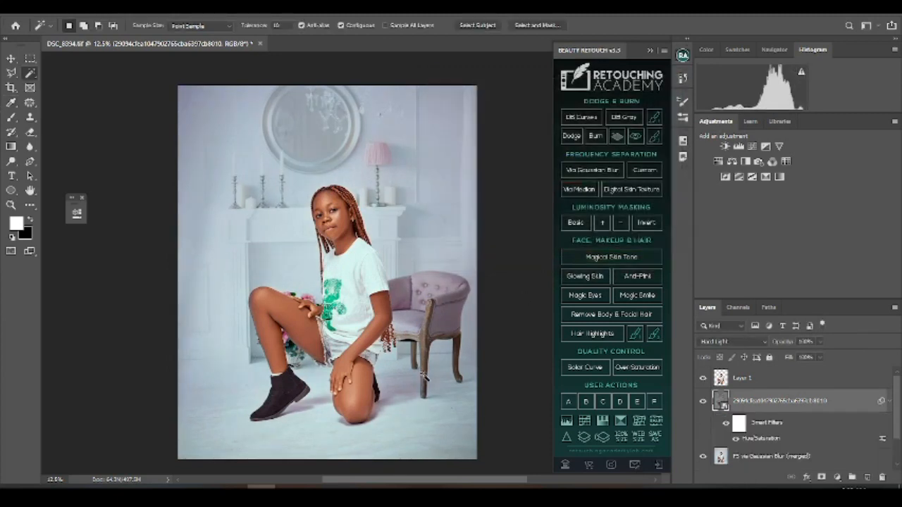
# - Rasterize the placed room layer together with its Hue/Saturation smart filter
pyautogui.hotkey('ctrl', '+')
pyautogui.hotkey('ctrl', '-')
pyautogui.hotkey('ctrl', '-')
pyautogui.hotkey('ctrl', '+')
pyautogui.hotkey('ctrl', '-')
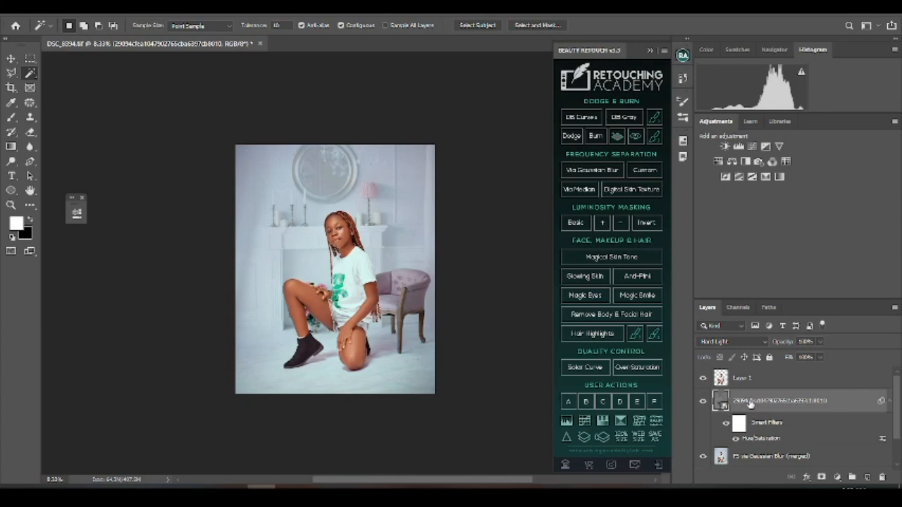
pyautogui.rightClick(751, 404)
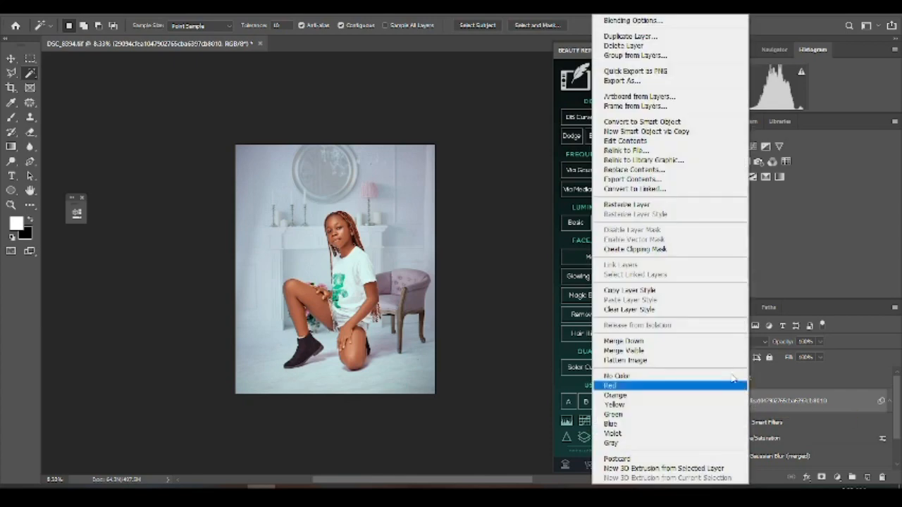
pyautogui.click(652, 206)
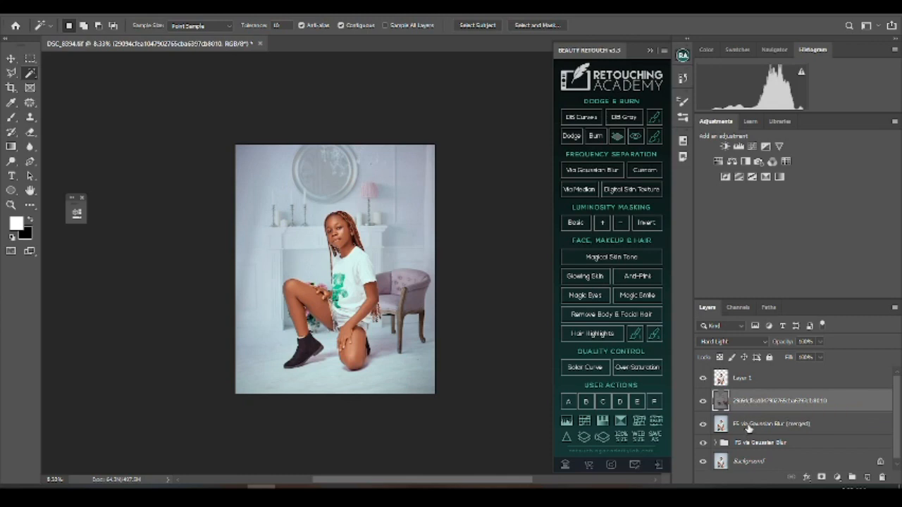
# - Outline the girl with a loose freehand Patch tool selection on the FS via Gaussian Blur (merged) layer
pyautogui.hotkey('ctrl', '+')
pyautogui.hotkey('ctrl', '+')
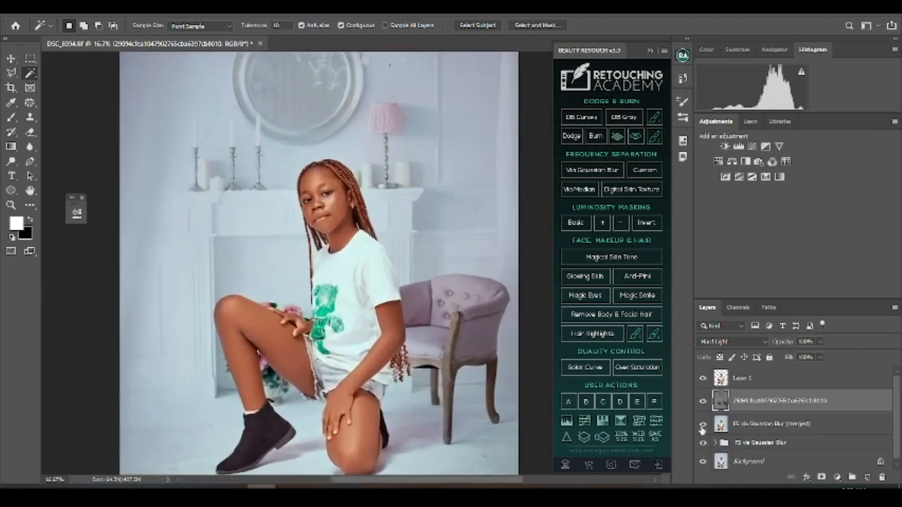
pyautogui.scroll(-4, 494, 394)
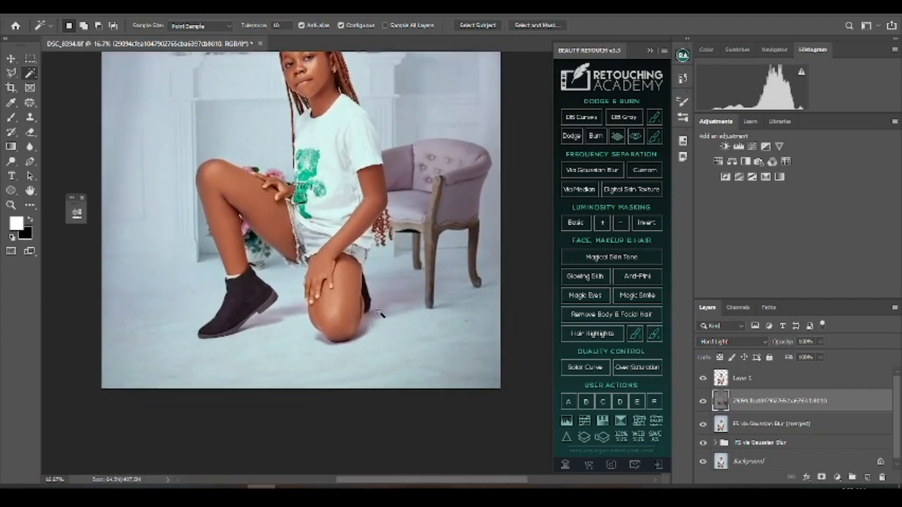
pyautogui.click(746, 427)
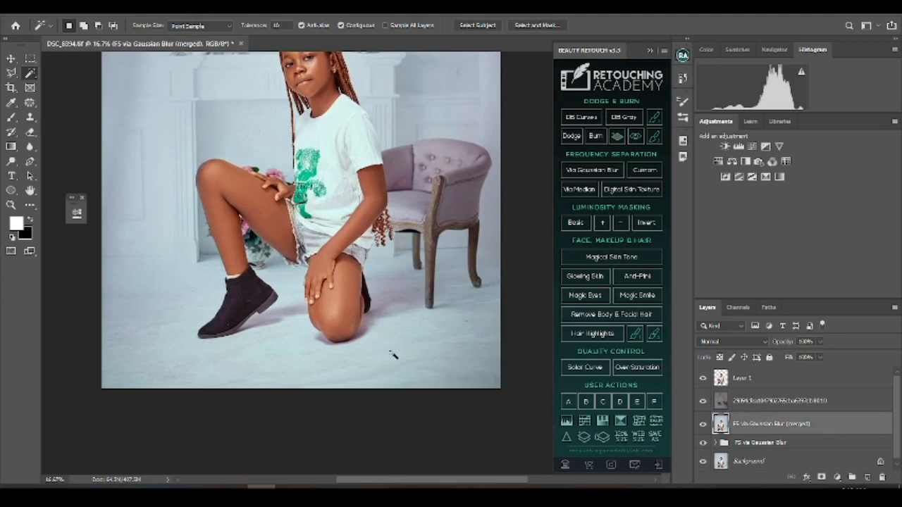
pyautogui.press('j')
pyautogui.moveTo(396, 250)
pyautogui.mouseDown()
pyautogui.moveTo(412, 186)
pyautogui.moveTo(392, 104)
pyautogui.moveTo(368, 67)
pyautogui.moveTo(379, 186)
pyautogui.moveTo(343, 110)
pyautogui.moveTo(312, 97)
pyautogui.moveTo(268, 135)
pyautogui.moveTo(255, 186)
pyautogui.moveTo(199, 248)
pyautogui.moveTo(182, 290)
pyautogui.moveTo(184, 340)
pyautogui.moveTo(209, 389)
pyautogui.moveTo(195, 435)
pyautogui.moveTo(205, 461)
pyautogui.moveTo(251, 462)
pyautogui.moveTo(272, 434)
pyautogui.moveTo(300, 429)
pyautogui.moveTo(326, 449)
pyautogui.moveTo(359, 449)
pyautogui.moveTo(406, 414)
pyautogui.moveTo(415, 390)
pyautogui.mouseUp()
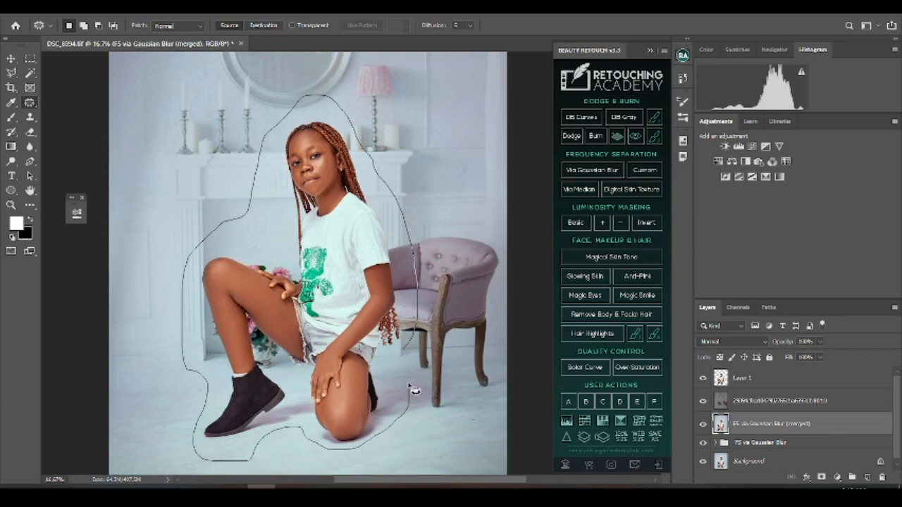
pyautogui.moveTo(416, 358); pyautogui.dragTo(414, 356)
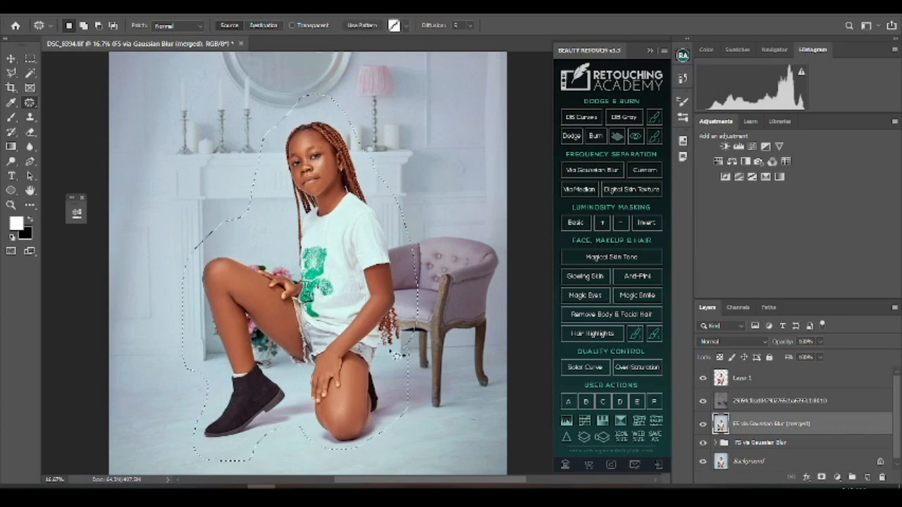
# - Feather the selection around the girl and invert it to cover the surrounding backdrop
pyautogui.rightClick(401, 103)
pyautogui.click(420, 123)
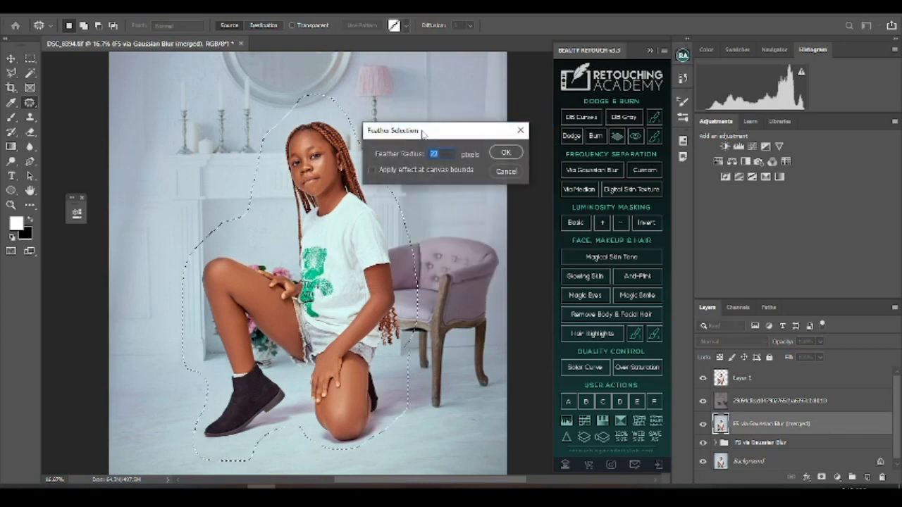
pyautogui.write('0')
pyautogui.press('Return')
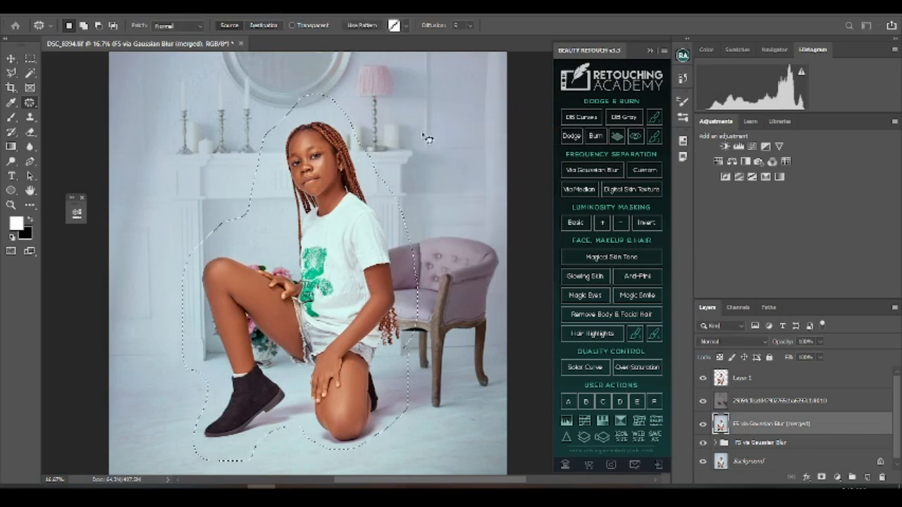
pyautogui.rightClick(279, 116)
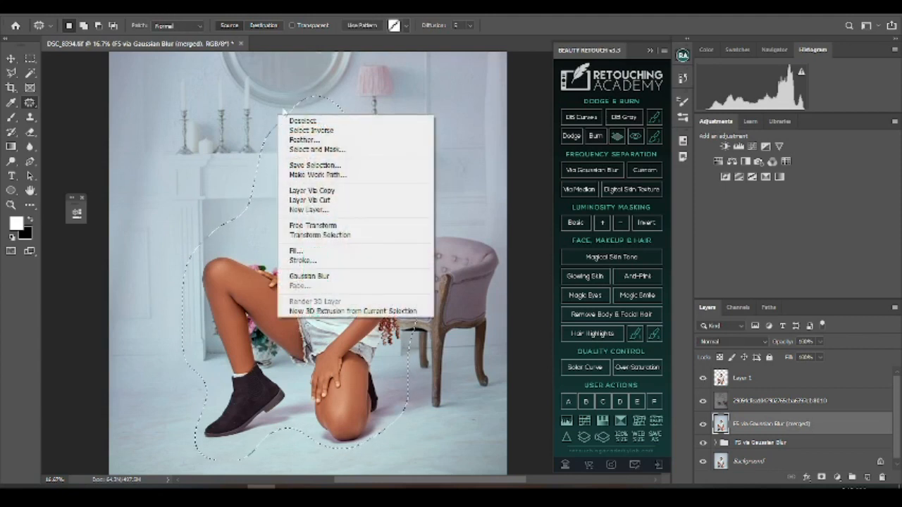
pyautogui.click(307, 131)
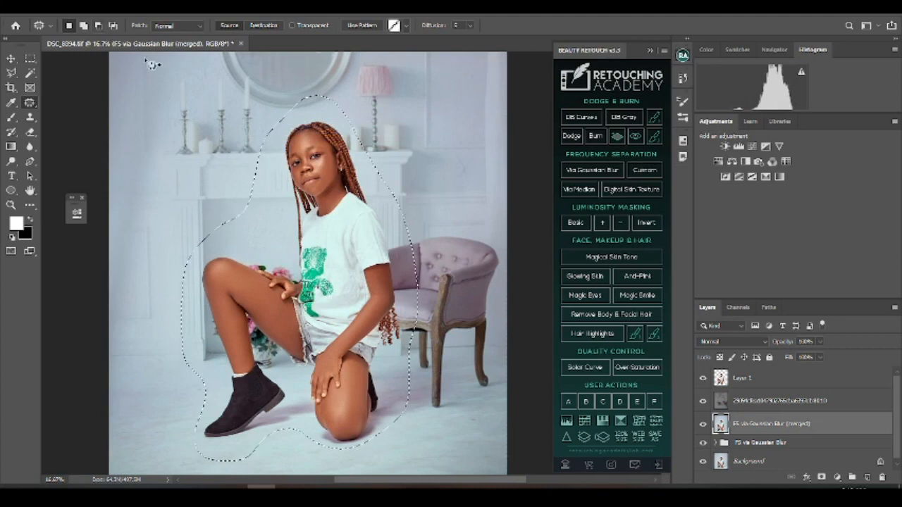
# - Apply a Gaussian Blur with a 98.5-pixel radius to the selected backdrop and remove the selection
pyautogui.click(170, 10)
pyautogui.moveTo(231, 137)
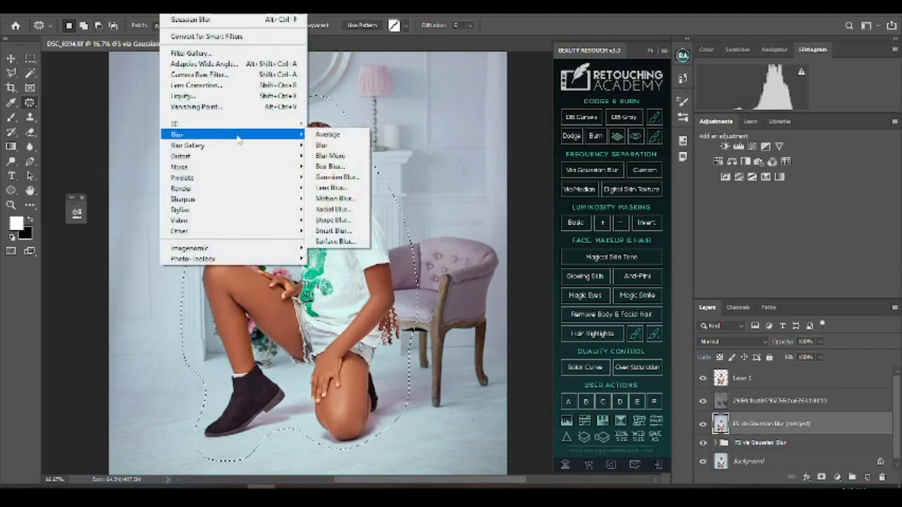
pyautogui.click(337, 177)
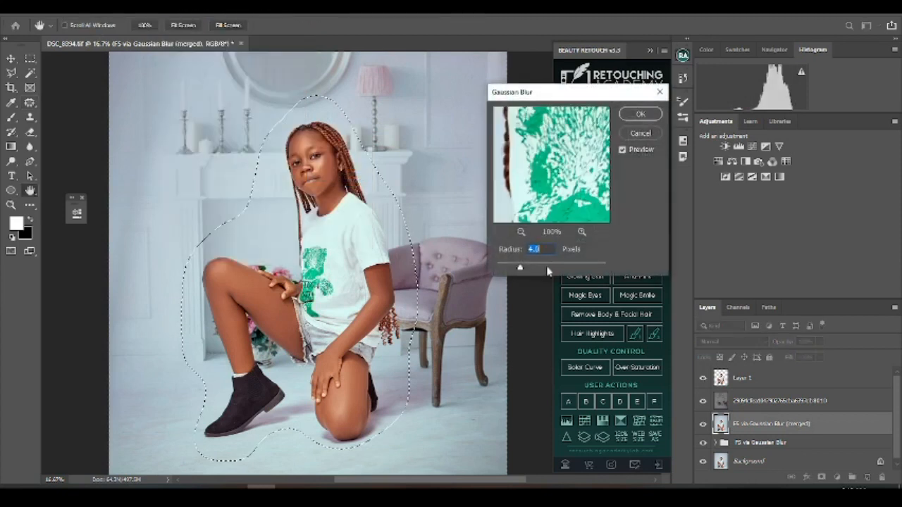
pyautogui.click(566, 268)
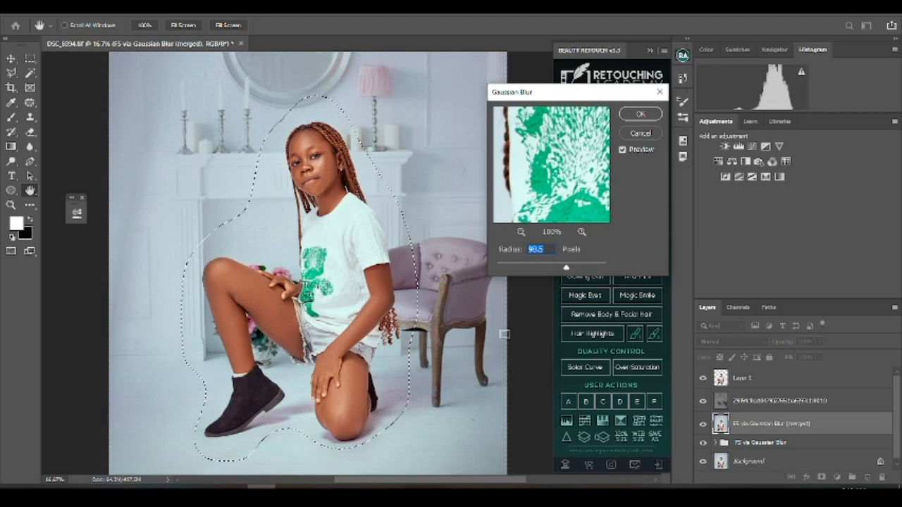
pyautogui.click(623, 151)
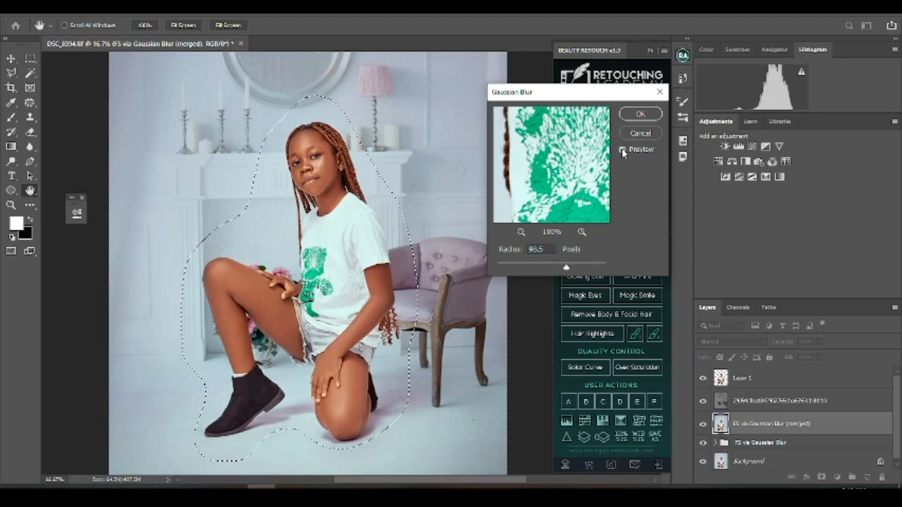
pyautogui.click(623, 152)
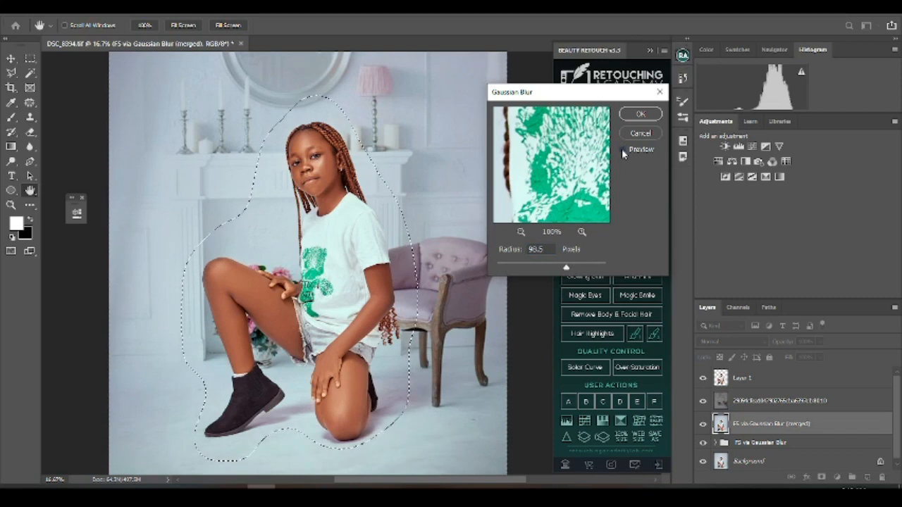
pyautogui.click(639, 115)
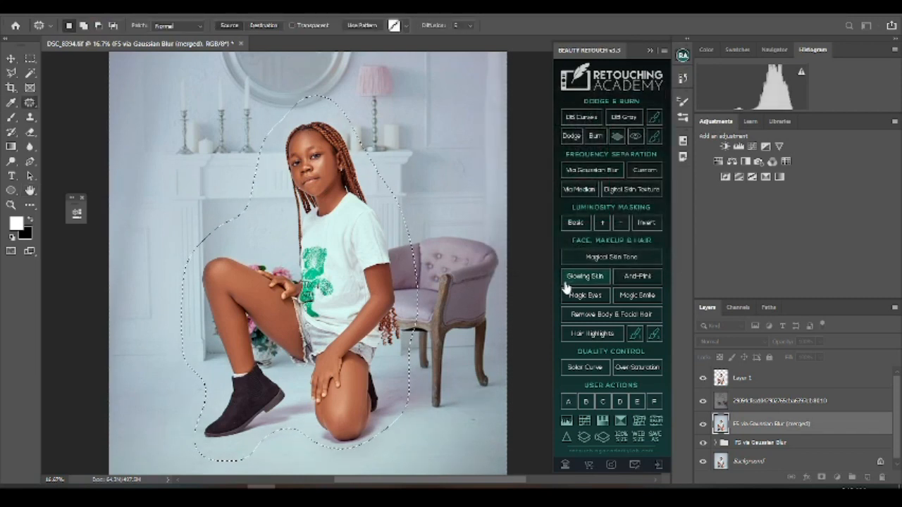
pyautogui.hotkey('ctrl', 'd')
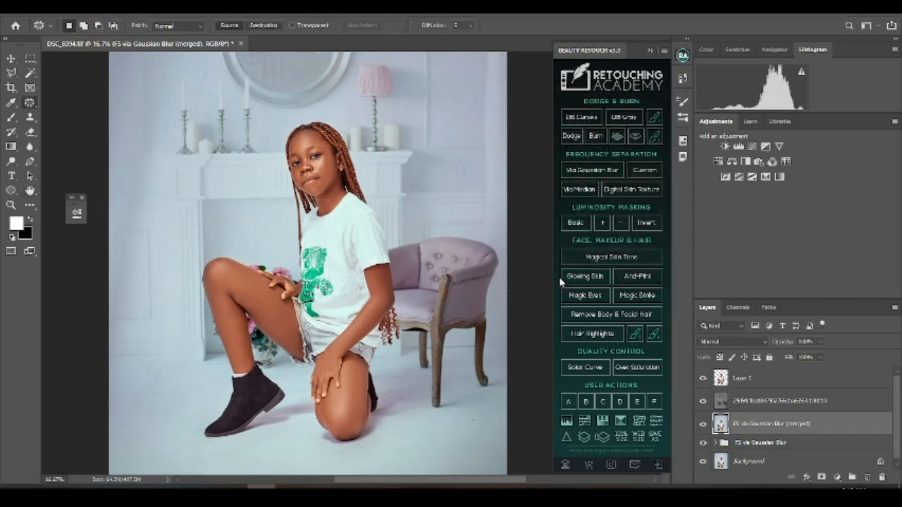
# - Examine how the girl on Layer 1 blends with the room background, both close up and in full view
pyautogui.hotkey('ctrl', '-')
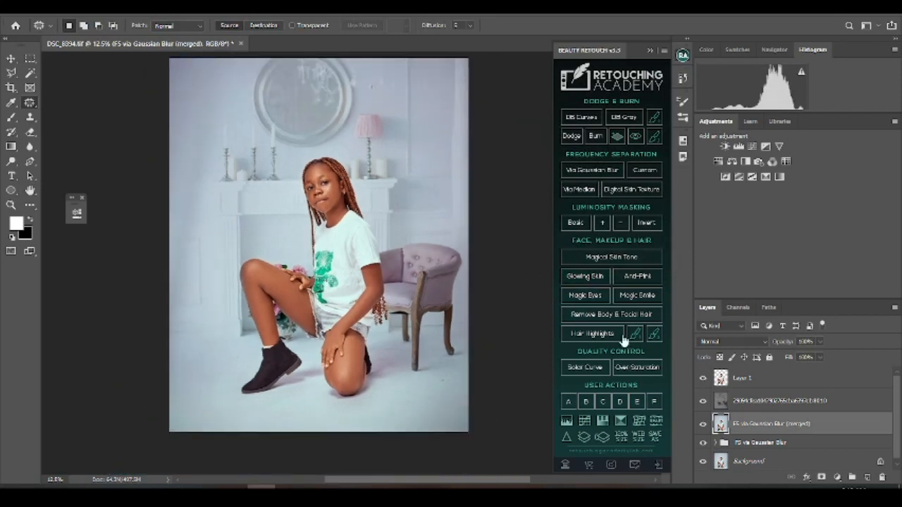
pyautogui.click(750, 380)
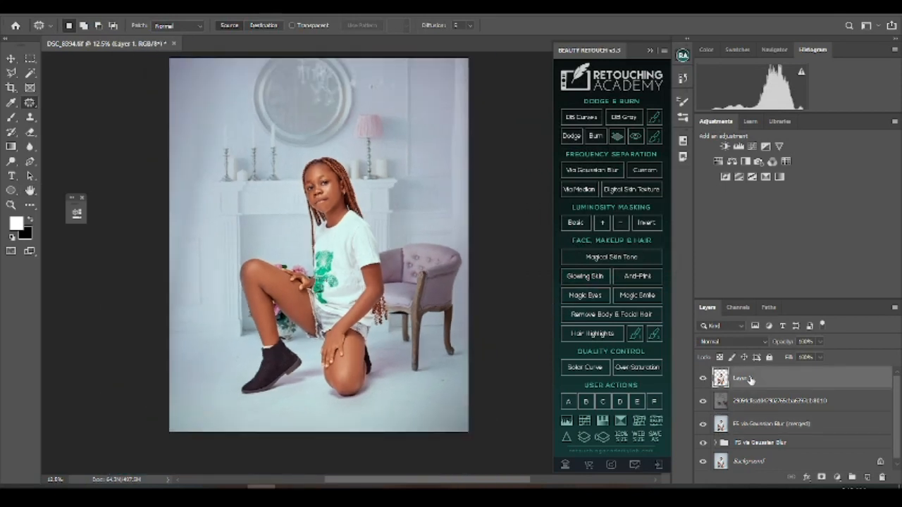
pyautogui.hotkey('ctrl', '-')
pyautogui.hotkey('ctrl', '+')
pyautogui.hotkey('ctrl', '+')
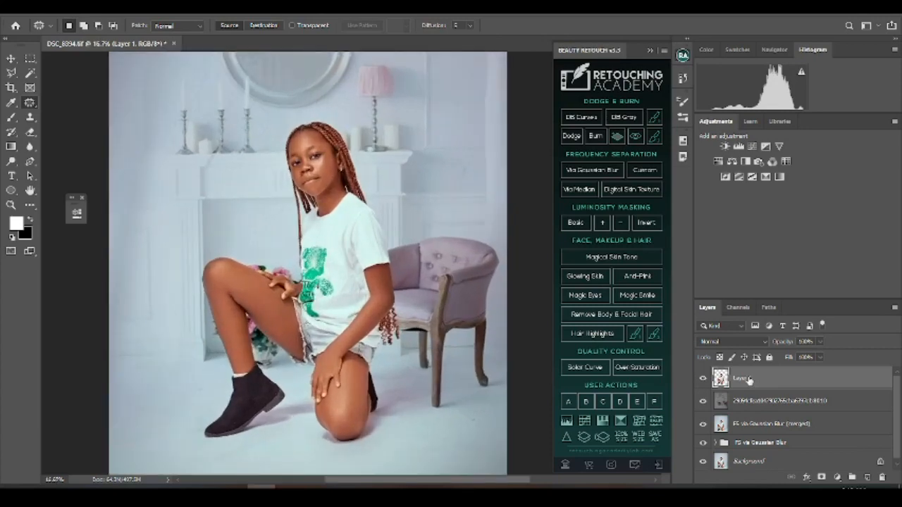
pyautogui.hotkey('ctrl', '+')
pyautogui.hotkey('ctrl', '-')
pyautogui.hotkey('ctrl', '+')
pyautogui.hotkey('ctrl', '-')
pyautogui.hotkey('ctrl', '+')
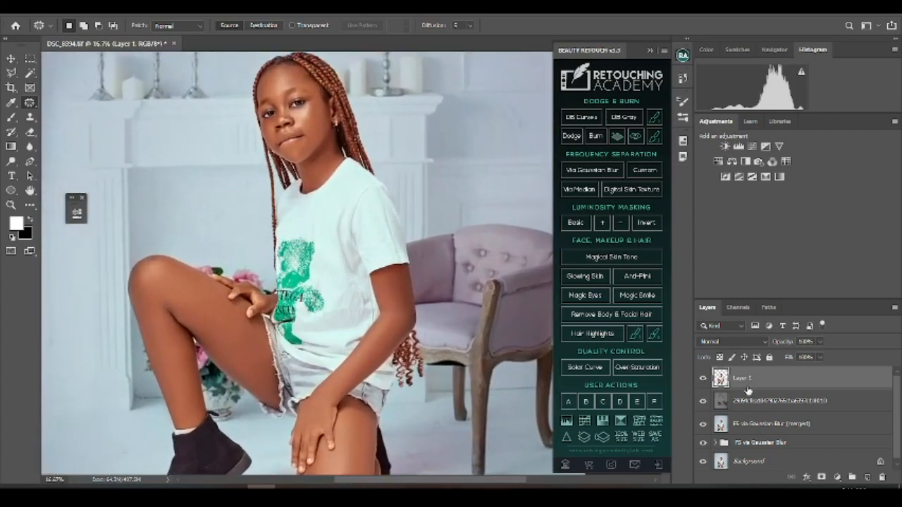
pyautogui.hotkey('ctrl', '-')
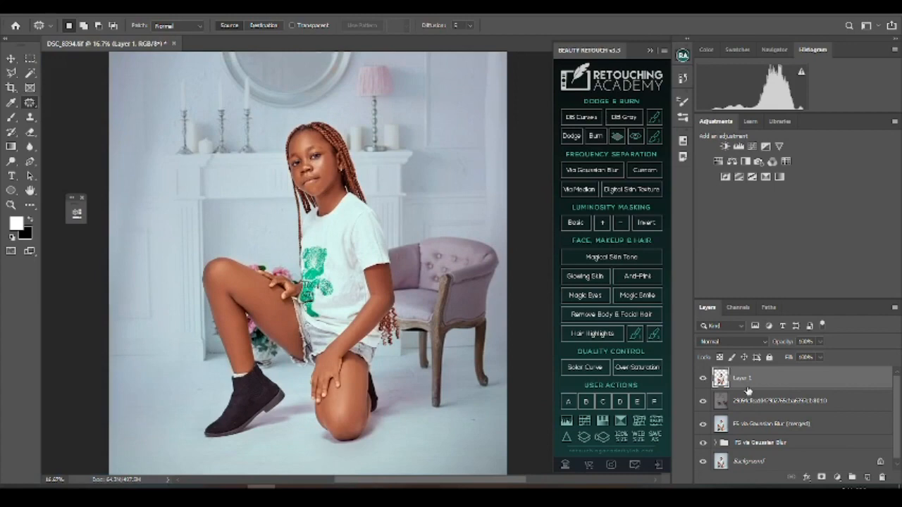
pyautogui.hotkey('ctrl', '+')
pyautogui.hotkey('ctrl', '-')
# - Group all layers above the Background and compare the composite with the original photo by toggling the group's visibility
pyautogui.keyDown('shift'); pyautogui.click(781, 444); pyautogui.keyUp('shift')
pyautogui.hotkey('ctrl', 'g')
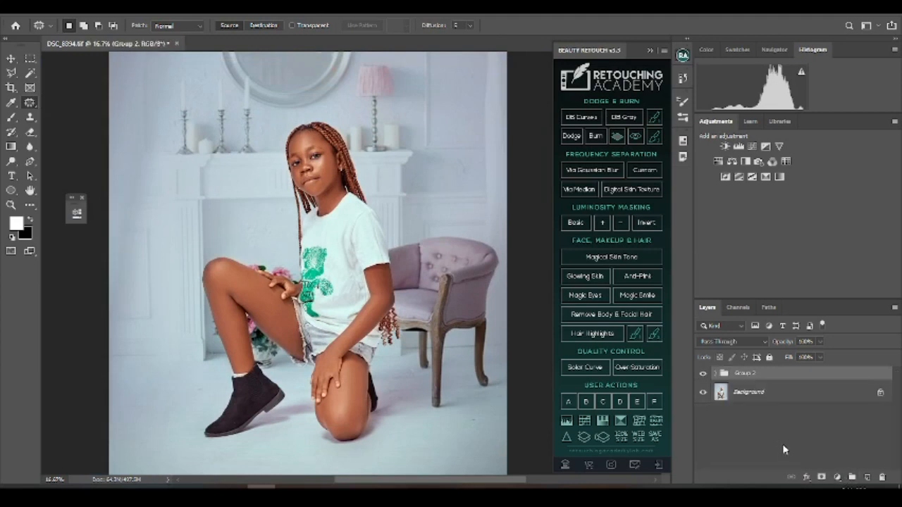
pyautogui.click(702, 374)
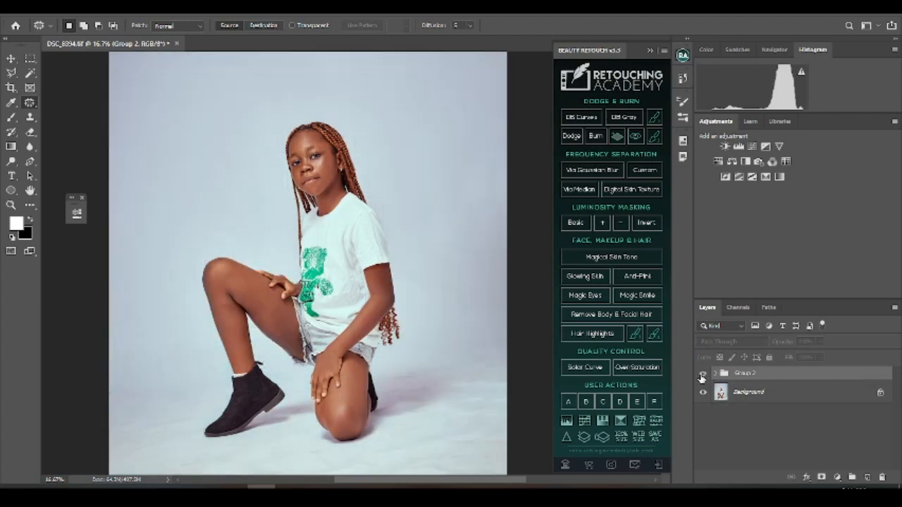
pyautogui.click(703, 375)
pyautogui.hotkey('ctrl', '-')
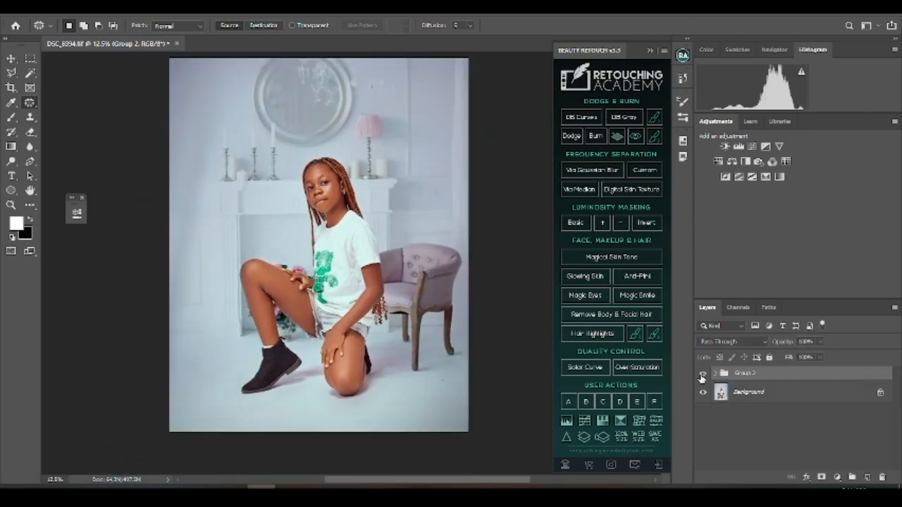
pyautogui.click(703, 374)
pyautogui.click(702, 375)
# - Add a Selective Color adjustment above the group, setting Reds to Cyan -15, Magenta -2, Yellow -8 and Black -8, and compare its effect
pyautogui.click(838, 479)
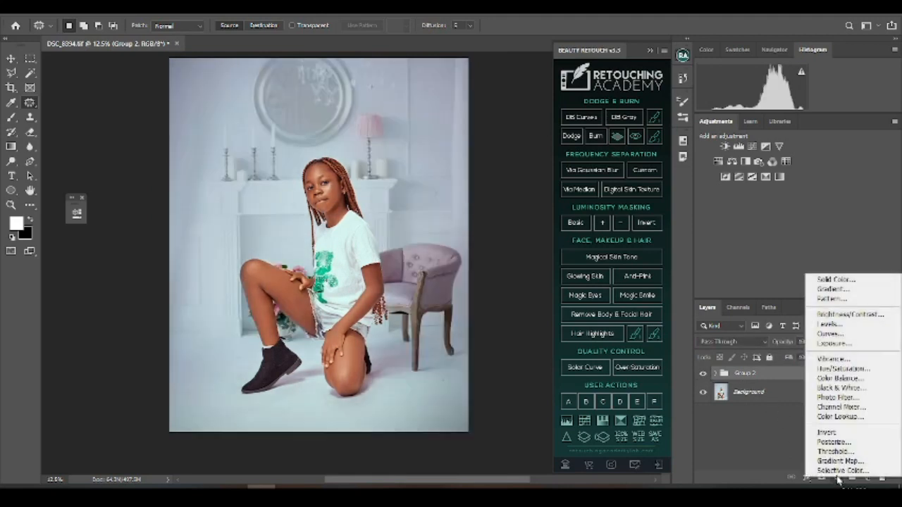
pyautogui.click(839, 471)
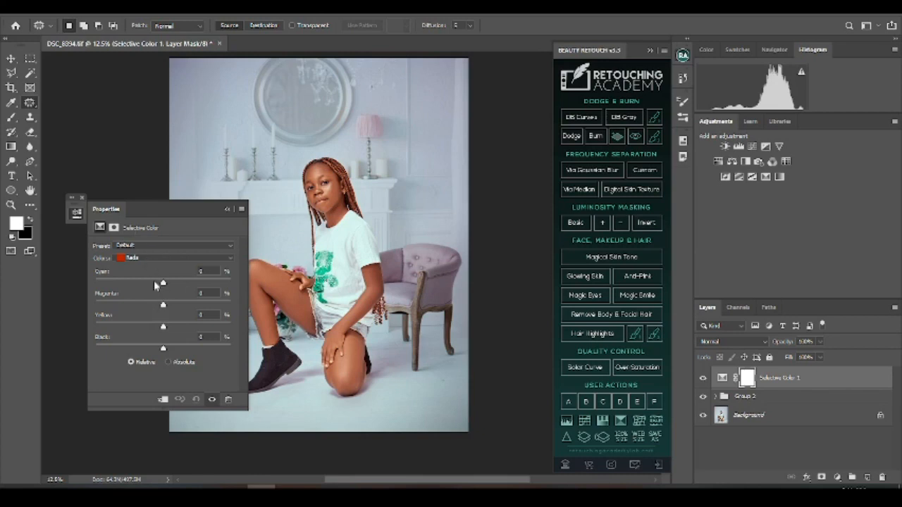
pyautogui.click(156, 327)
pyautogui.click(161, 348)
pyautogui.moveTo(171, 303); pyautogui.dragTo(154, 286)
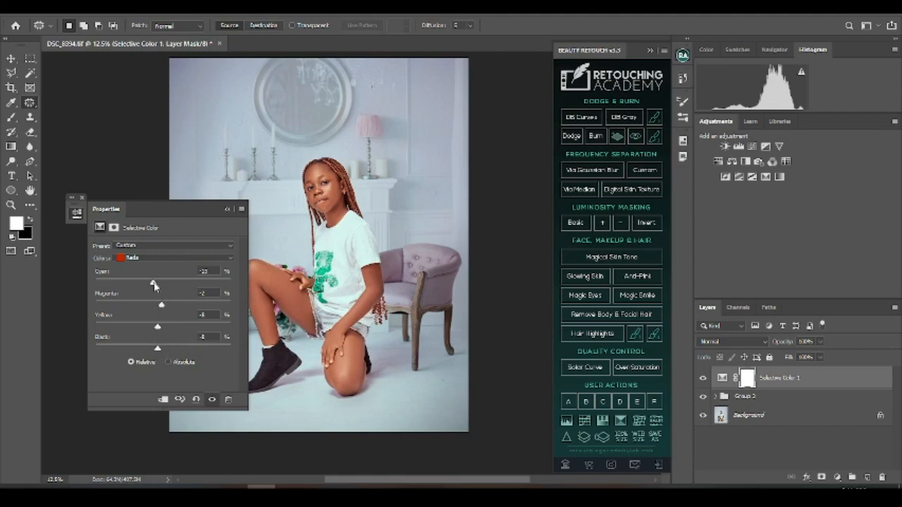
pyautogui.click(212, 400)
pyautogui.click(212, 399)
pyautogui.click(228, 210)
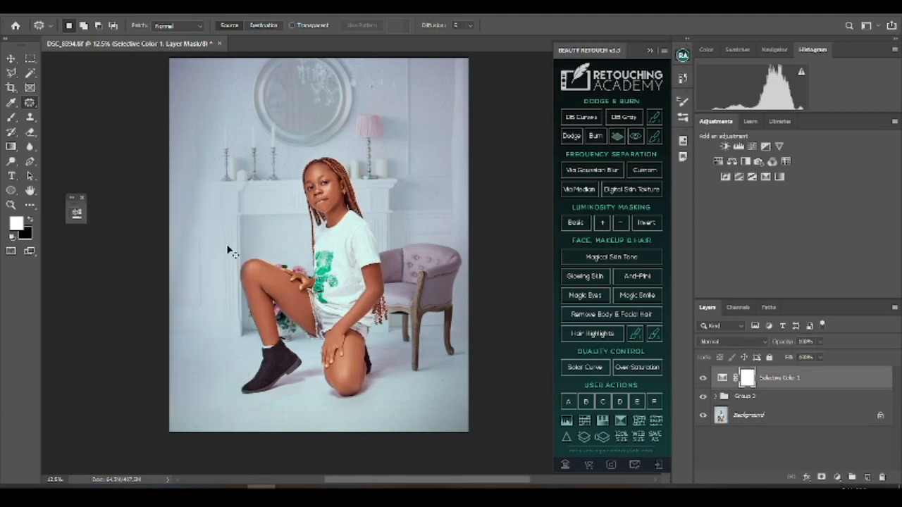
pyautogui.hotkey('ctrl', '+')
pyautogui.hotkey('ctrl', '+')
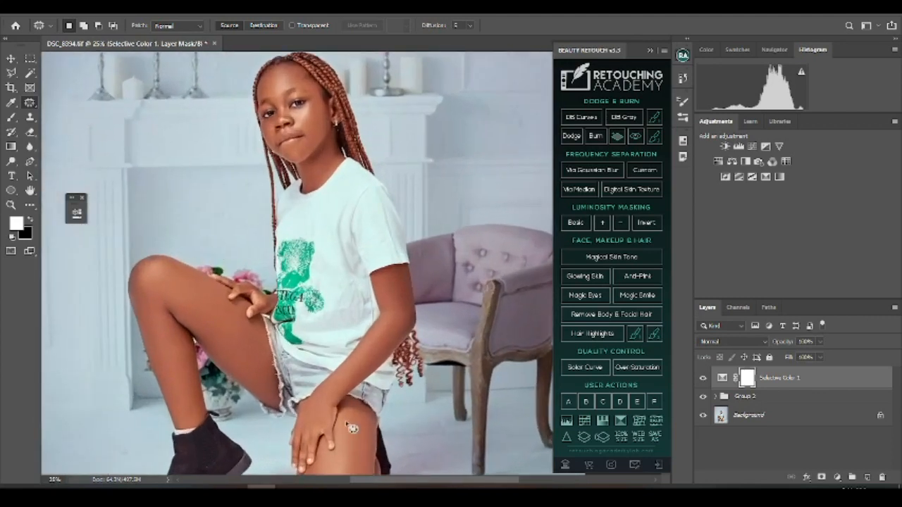